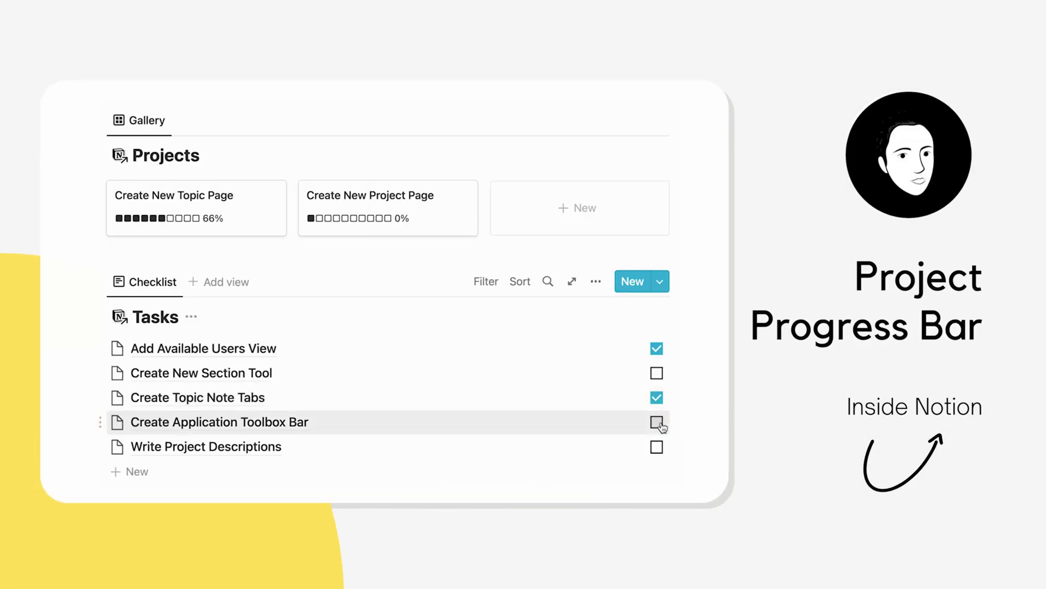
Step: Tick Done for Create Application Toolbox Bar, Create New Section Tool and Write Project Descriptions
click(657, 421)
click(657, 375)
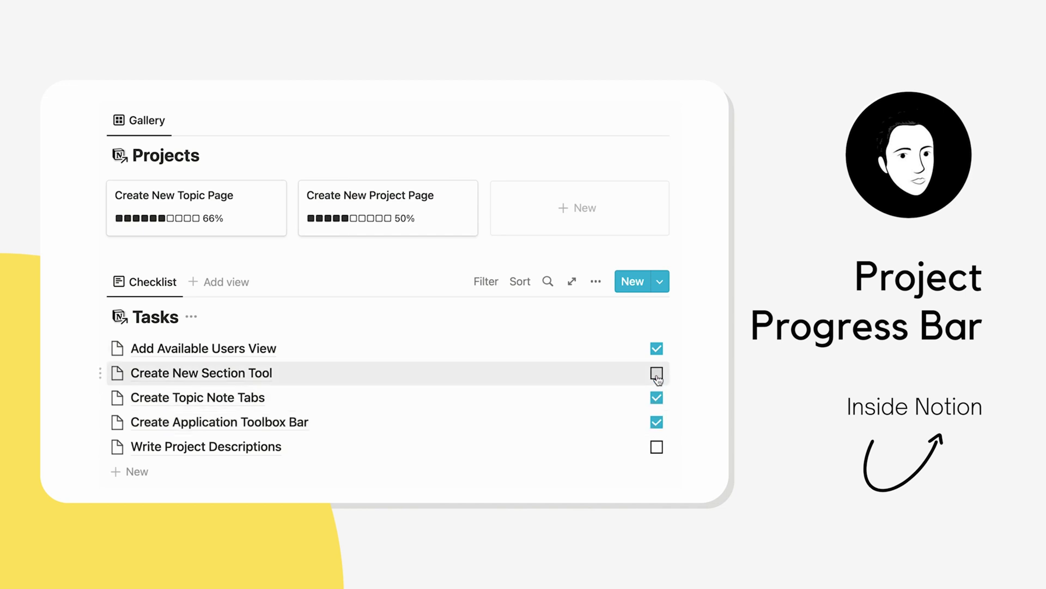
click(657, 447)
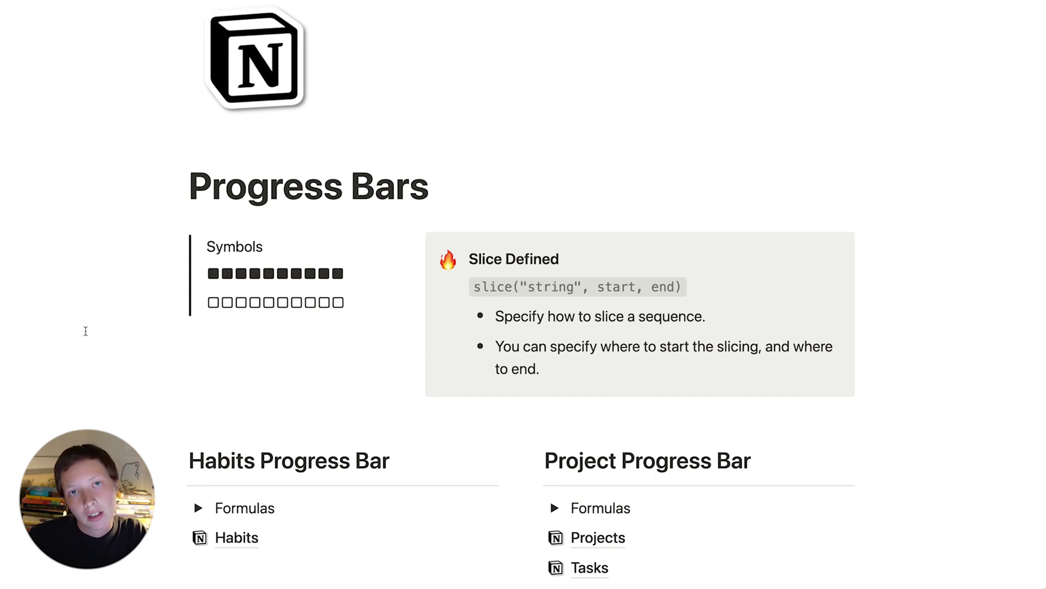
Step: Open the Projects database page and scroll down to its table
scroll(85, 331, down, 5)
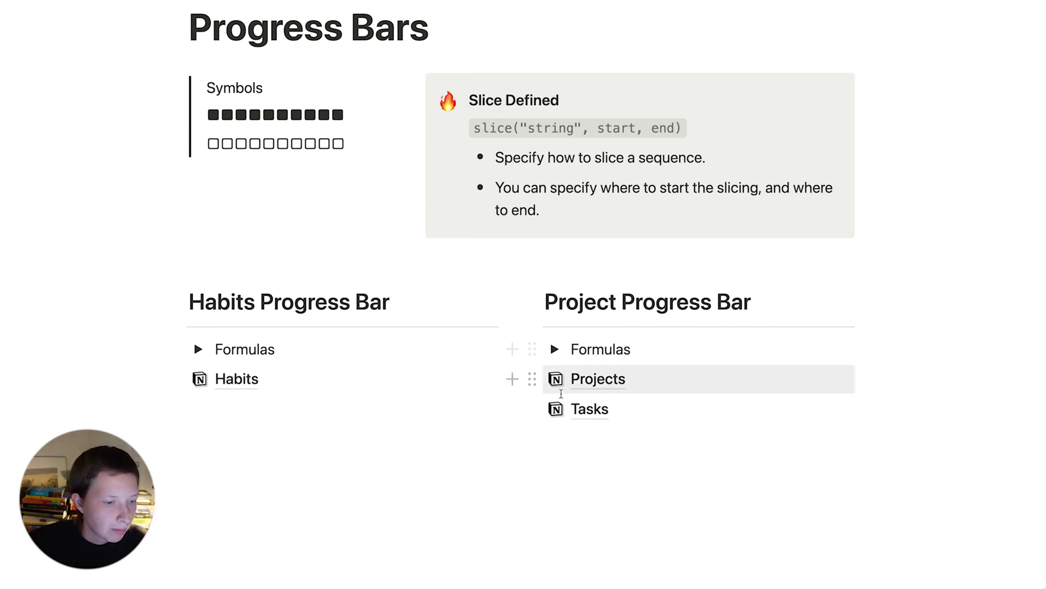
click(612, 386)
scroll(613, 387, down, 5)
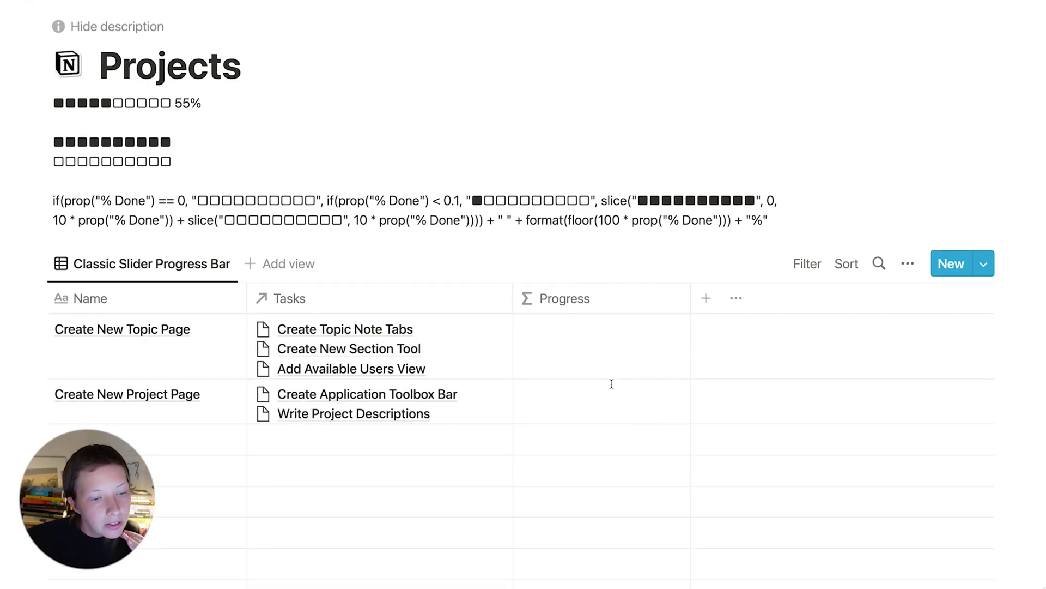
scroll(612, 387, down, 2)
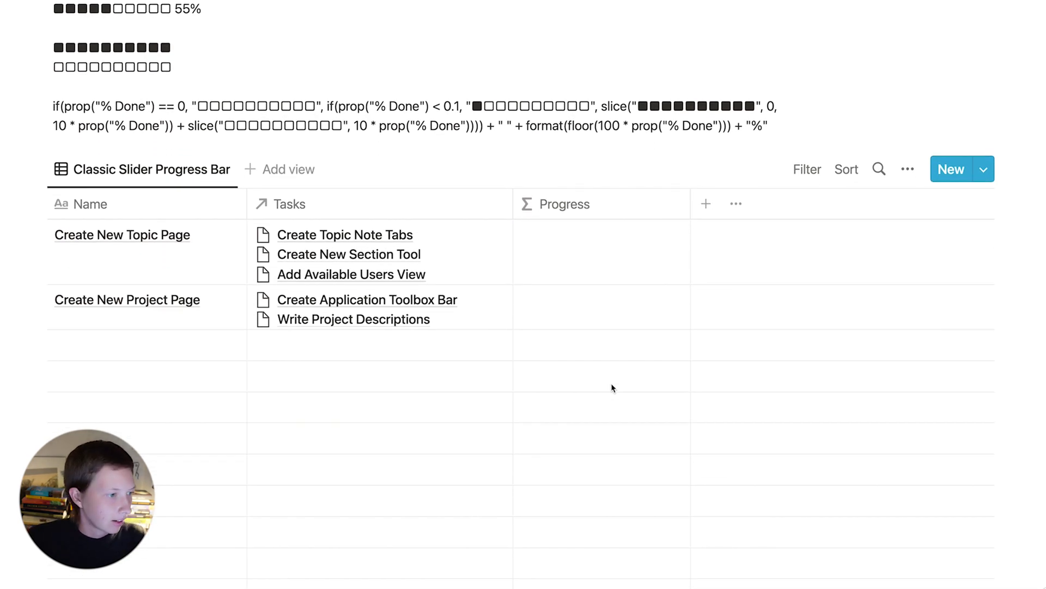
Step: Inspect the tasks linked to Create New Topic Page in its Tasks relation cell
click(412, 270)
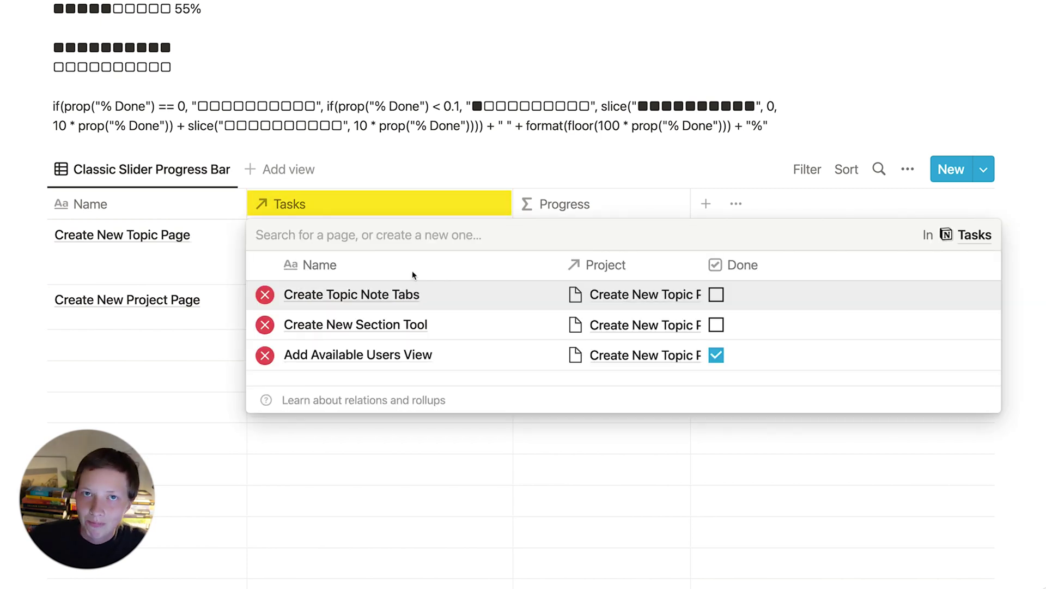
key(Escape)
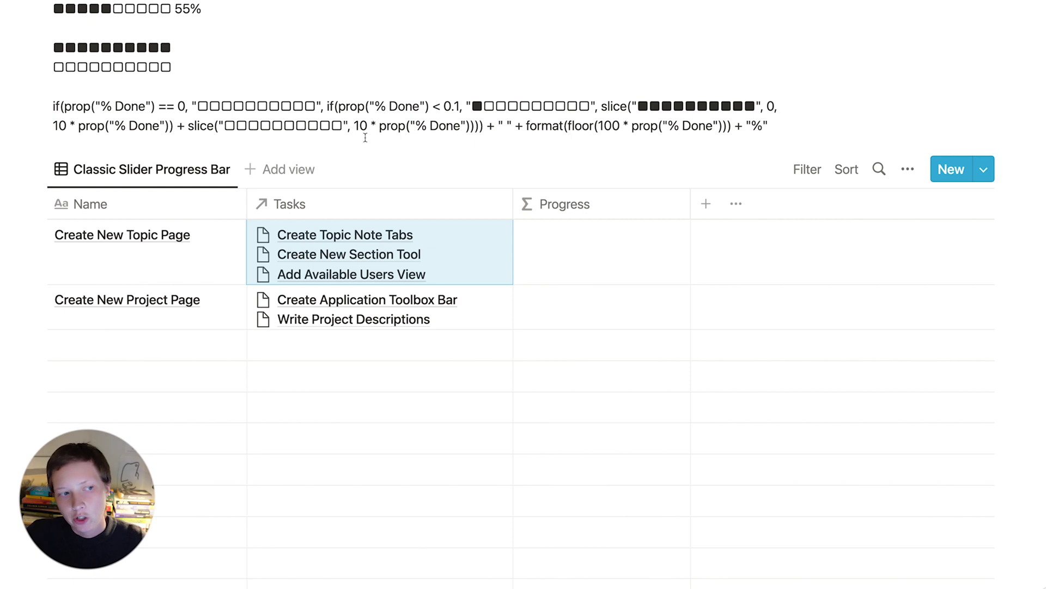
click(365, 137)
scroll(181, 292, down, 2)
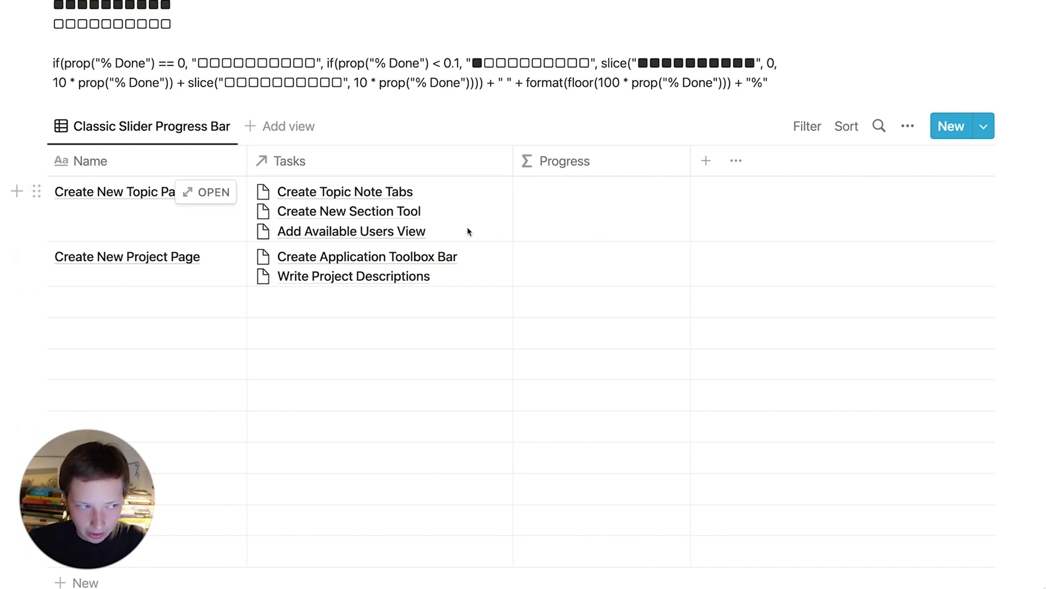
click(286, 197)
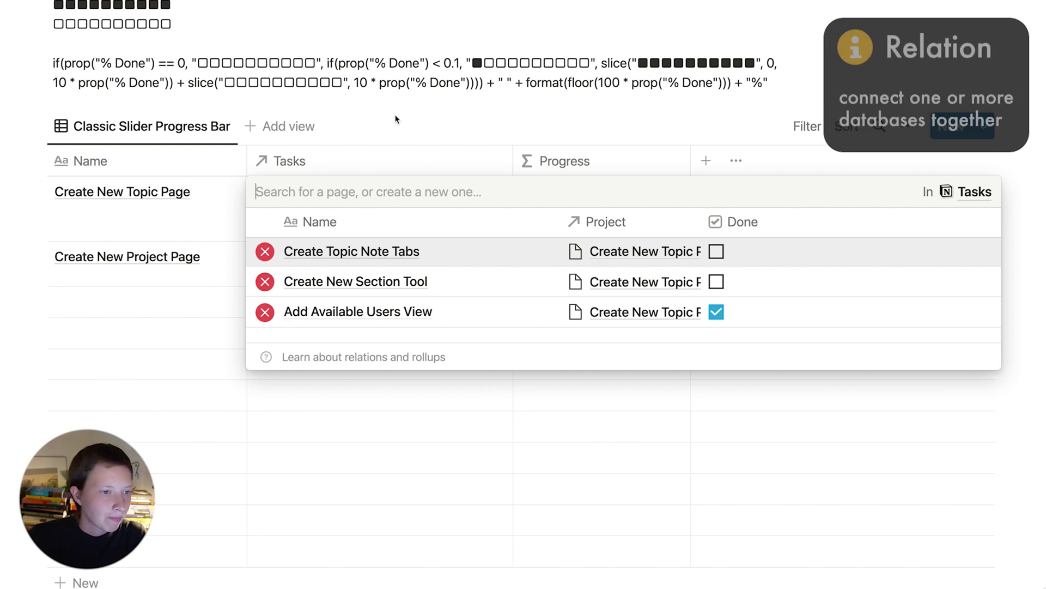
key(Escape)
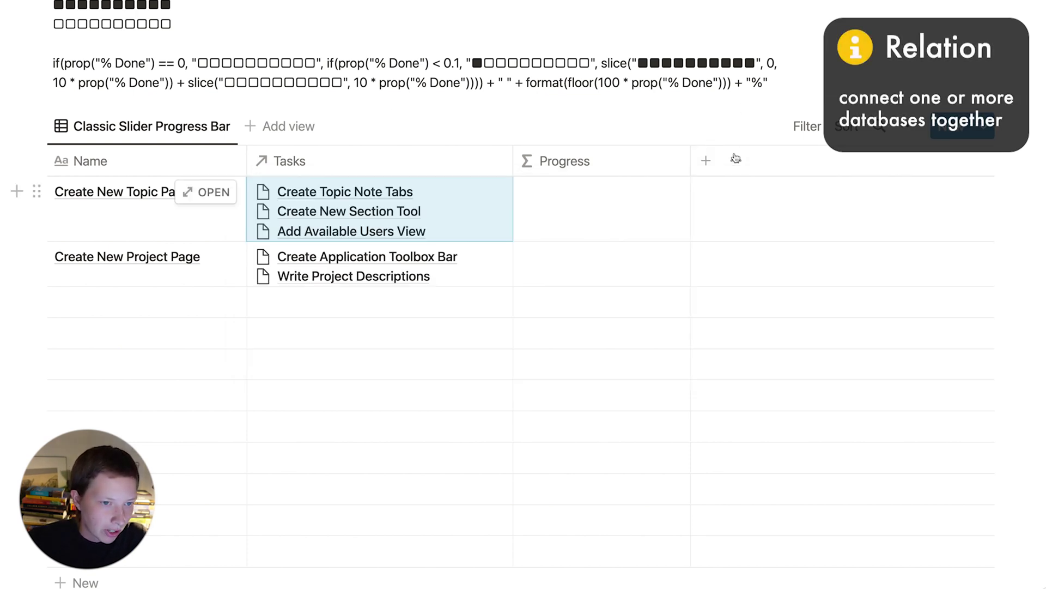
click(706, 160)
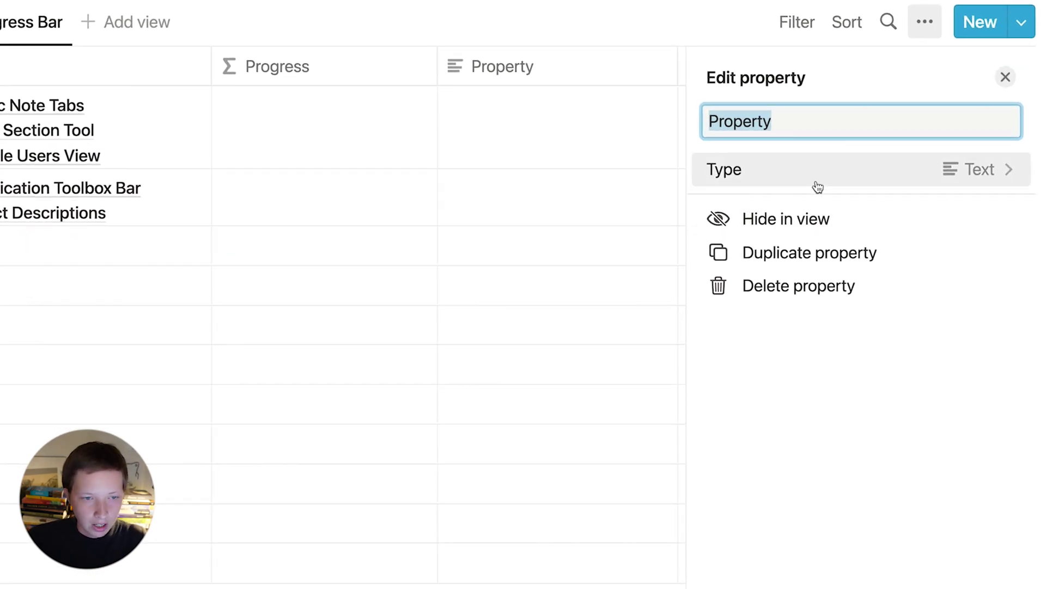
text(Su)
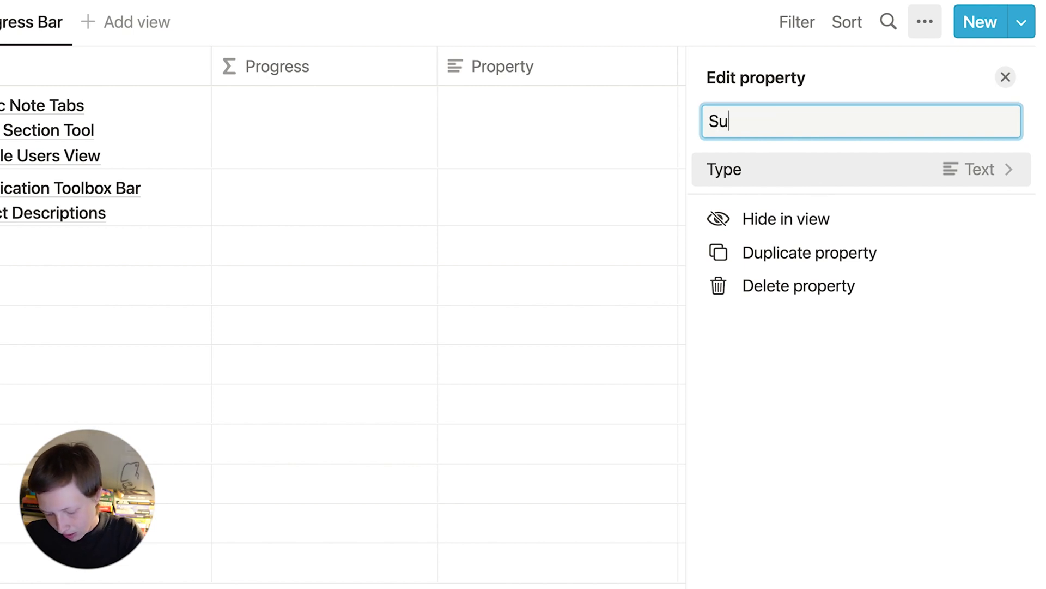
text(b task)
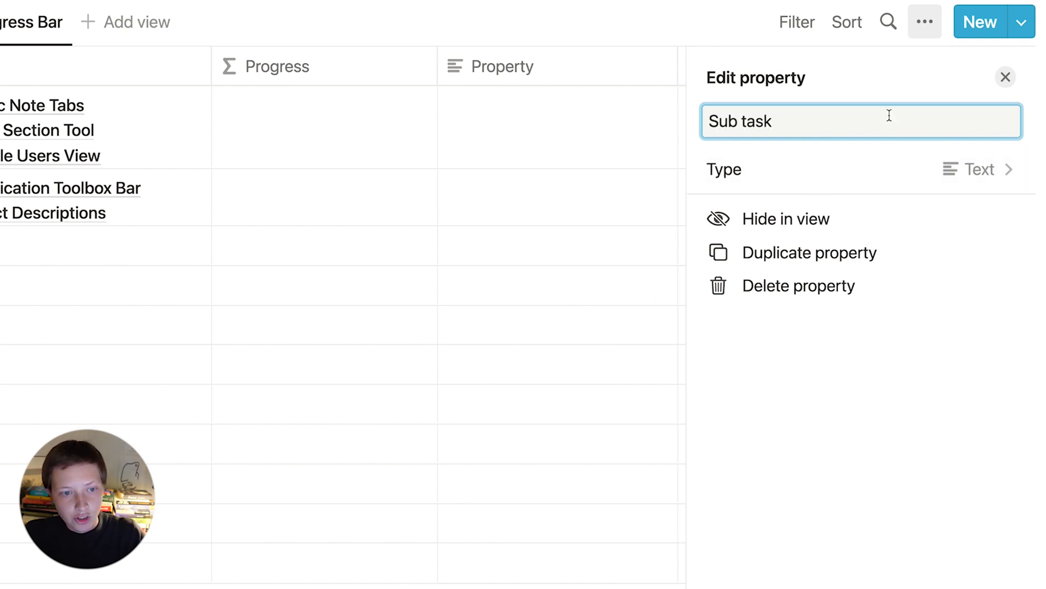
text(s)
key(Return)
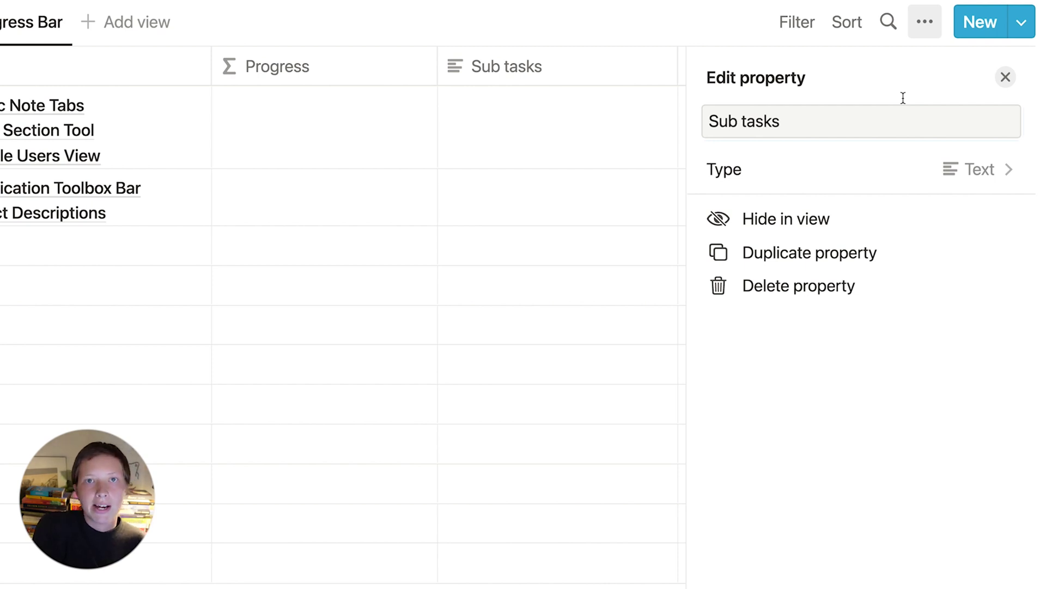
click(832, 184)
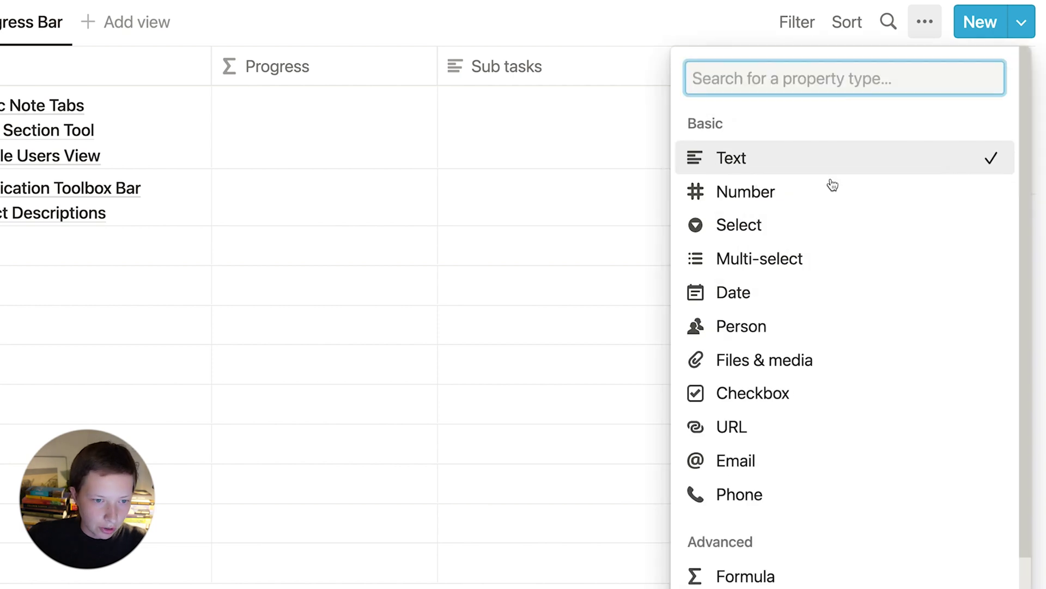
scroll(845, 467, down, 3)
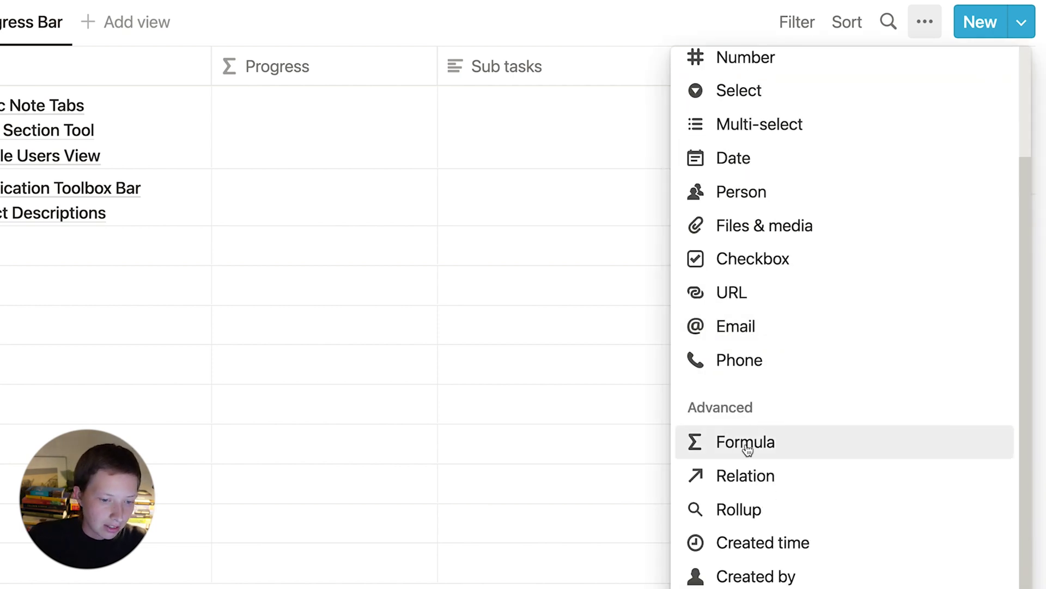
click(809, 486)
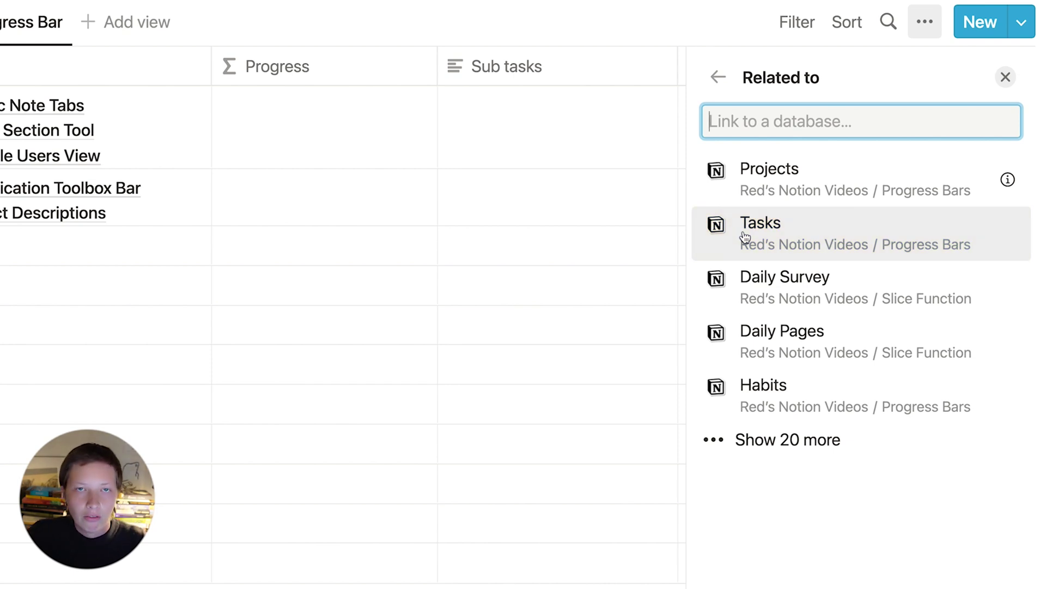
click(1005, 77)
click(748, 88)
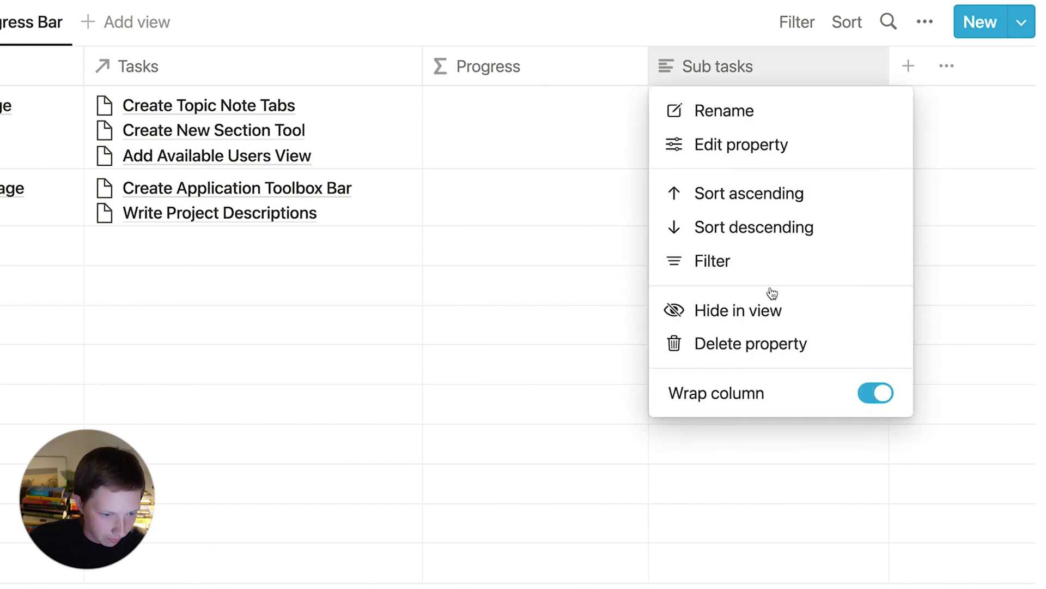
click(741, 354)
click(425, 271)
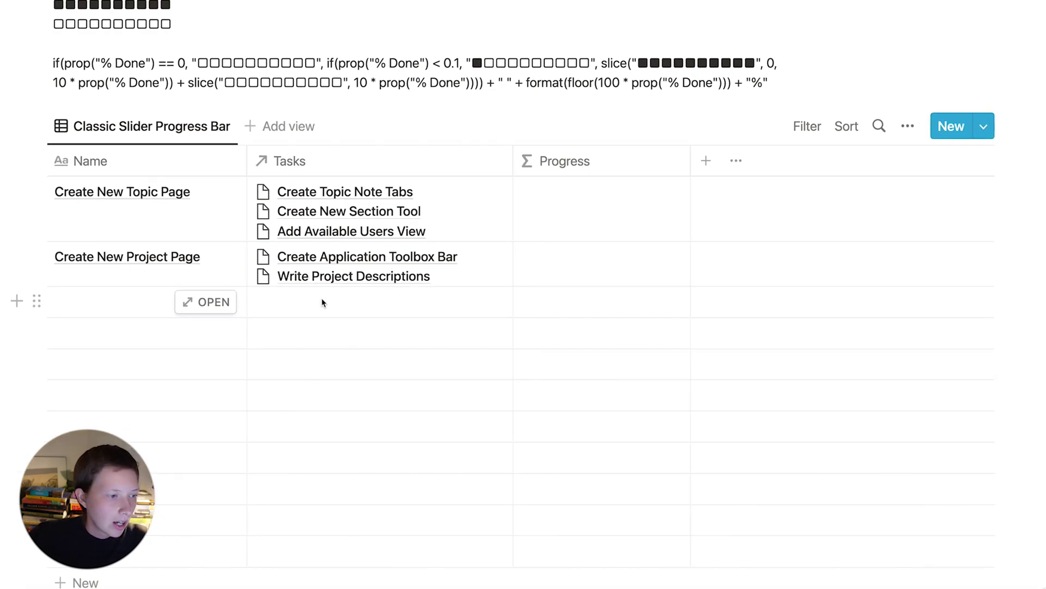
Step: Link a new task 'Create a new one' to a new Projects row and open it as a full page
click(322, 303)
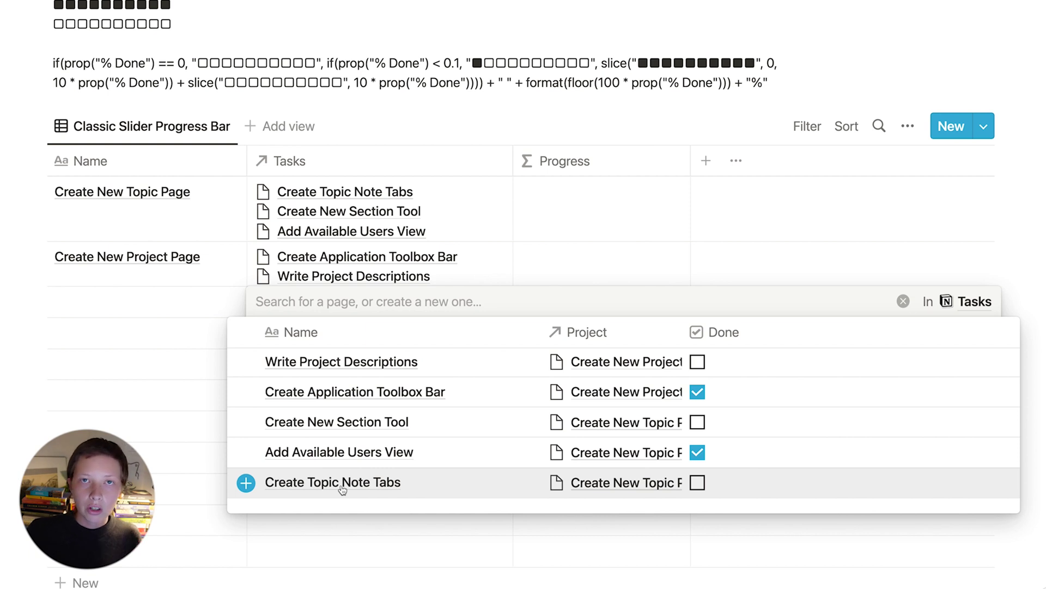
text(Create )
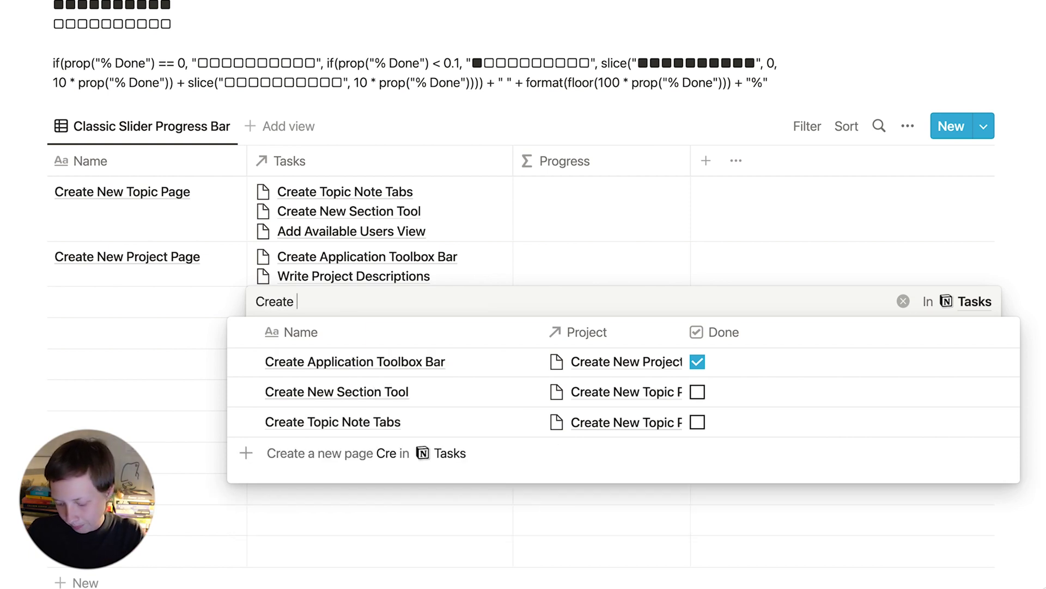
text(a new one)
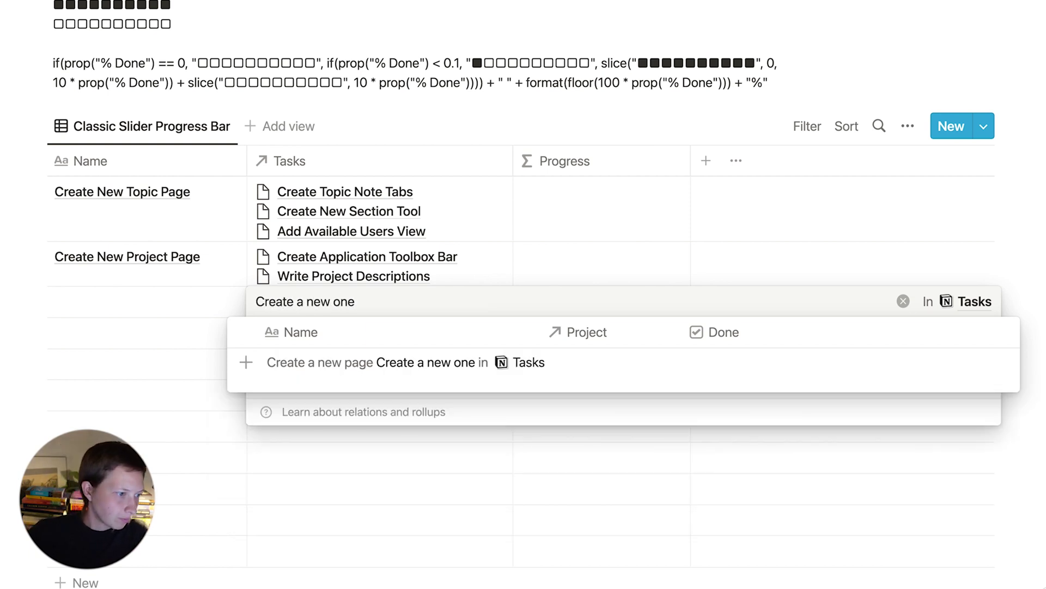
click(376, 366)
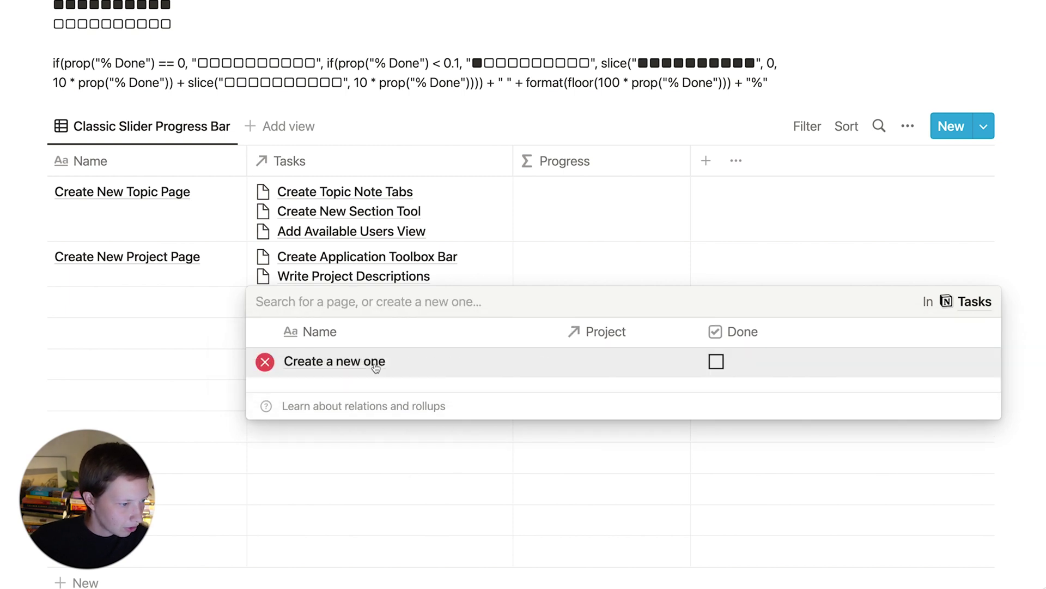
click(376, 366)
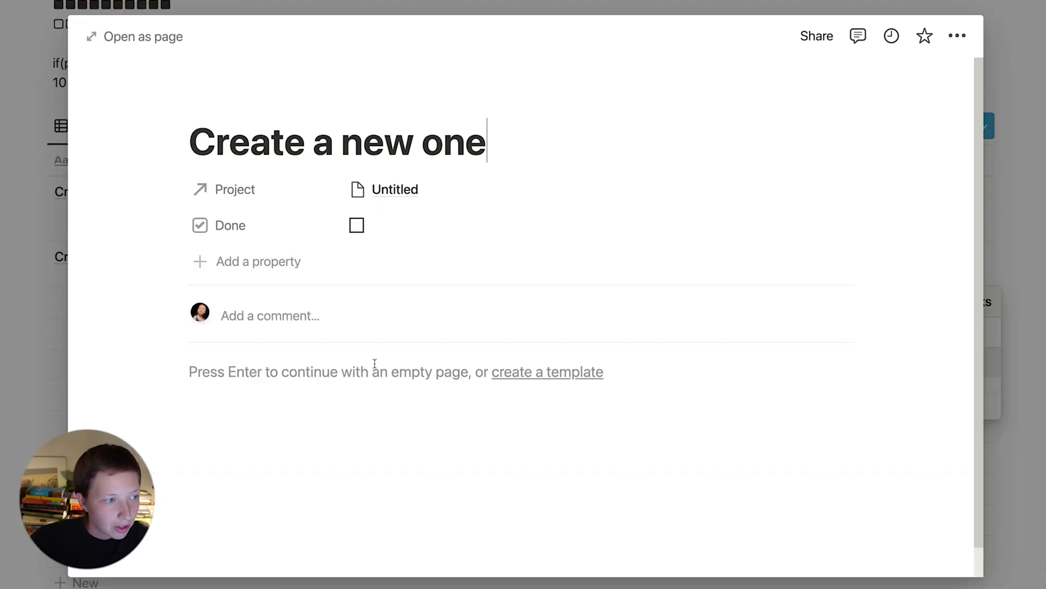
click(119, 34)
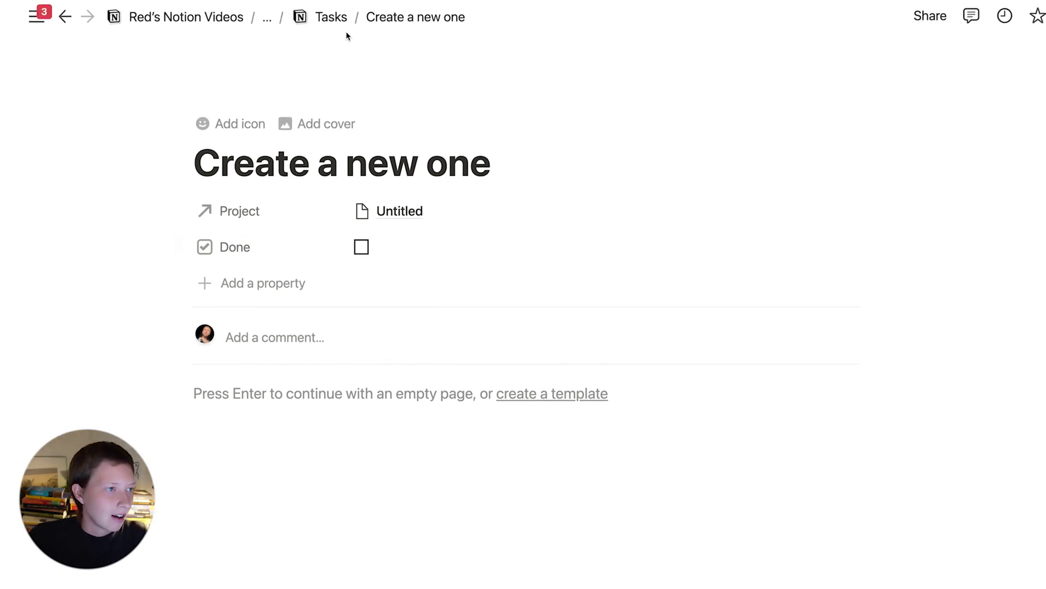
Step: Review the Tasks database, then return to the Progress Bars page
click(331, 17)
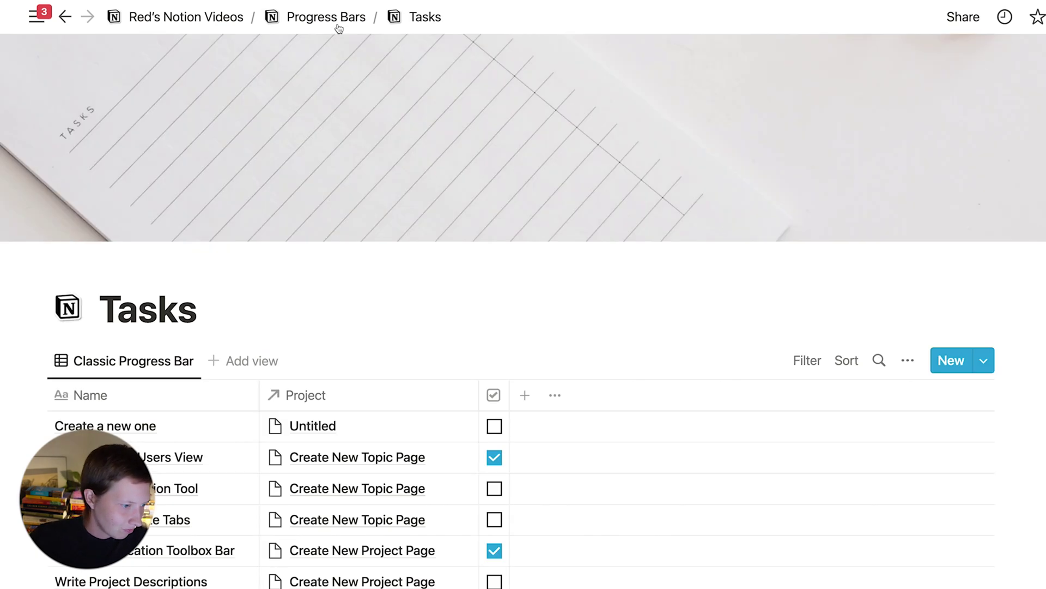
scroll(448, 226, down, 3)
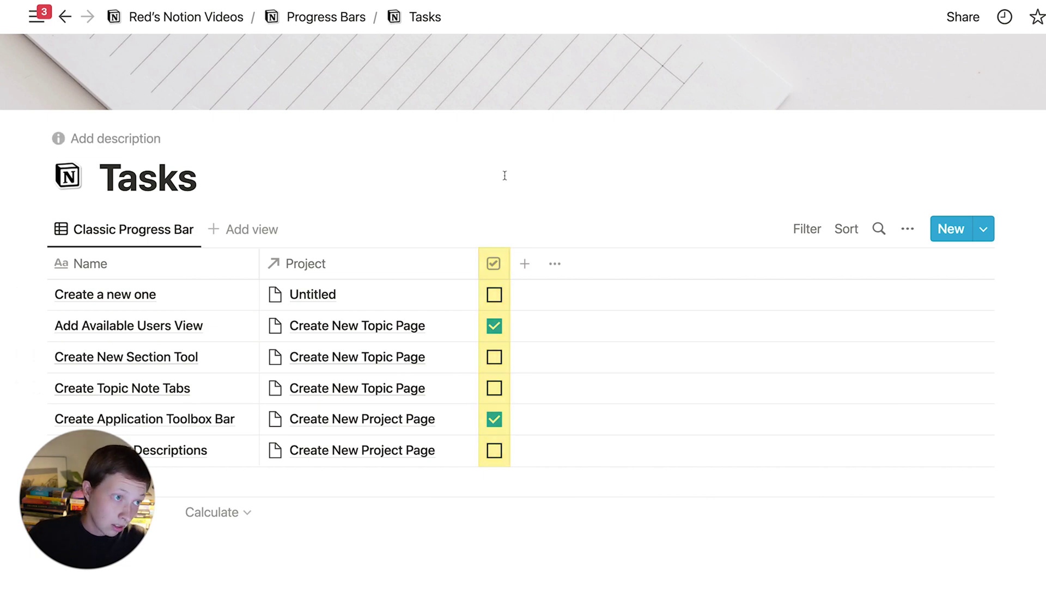
click(320, 17)
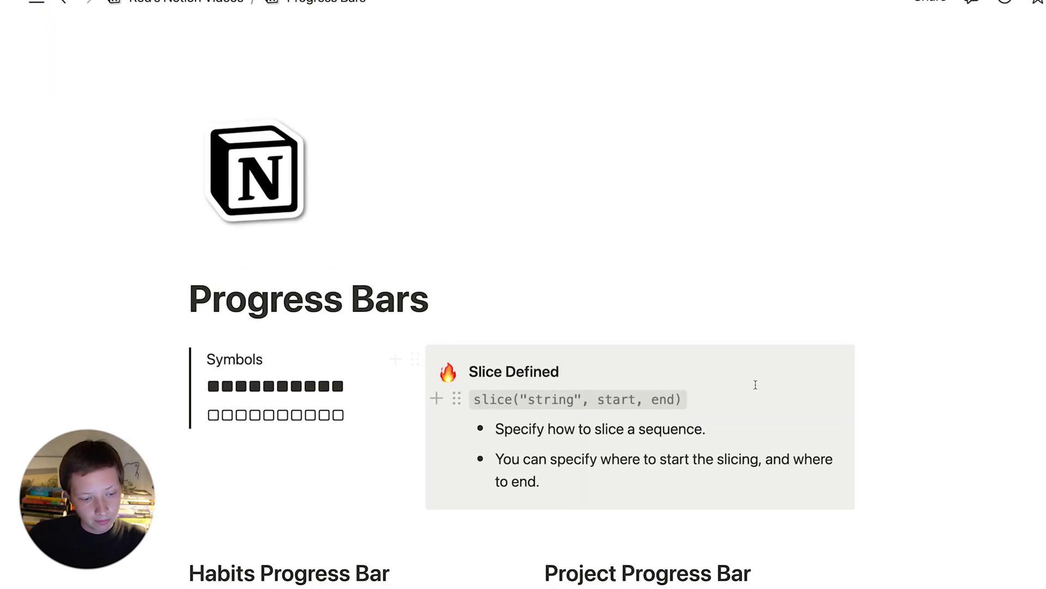
Step: Go to the Projects table and add a new property column beside Progress
click(628, 436)
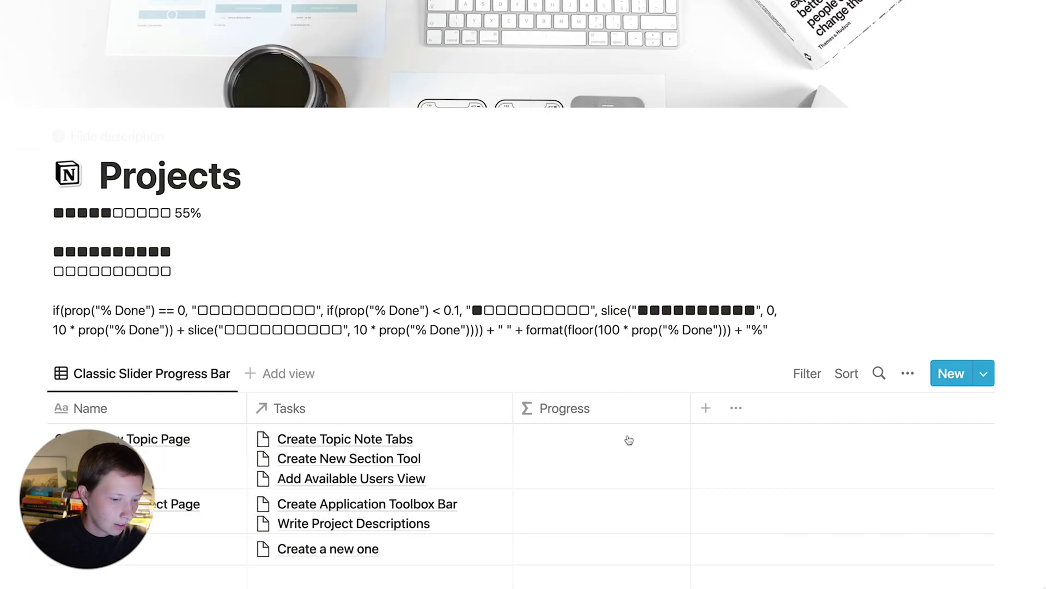
scroll(654, 338, down, 3)
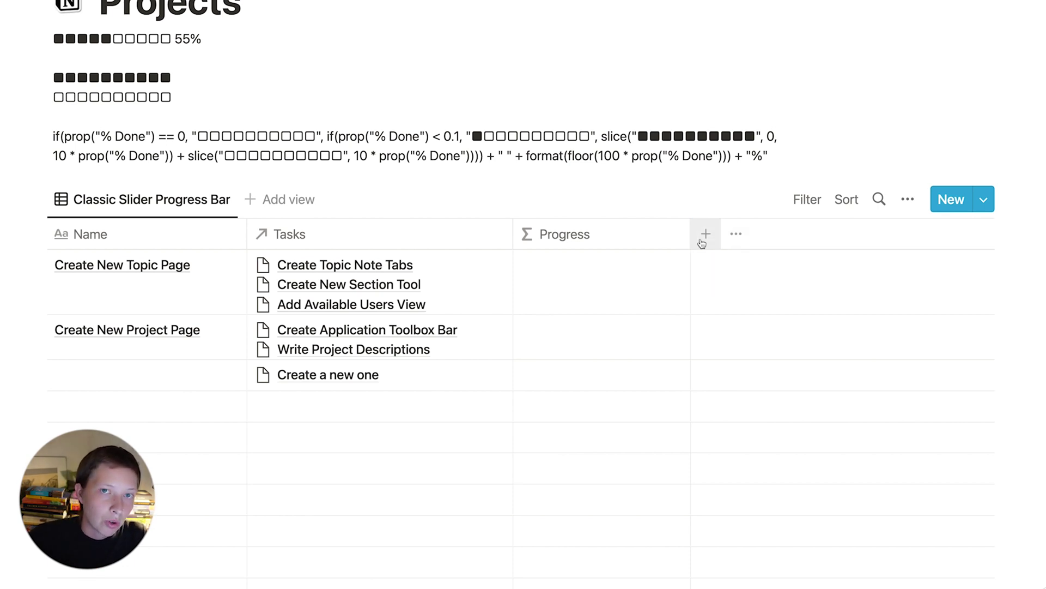
click(705, 238)
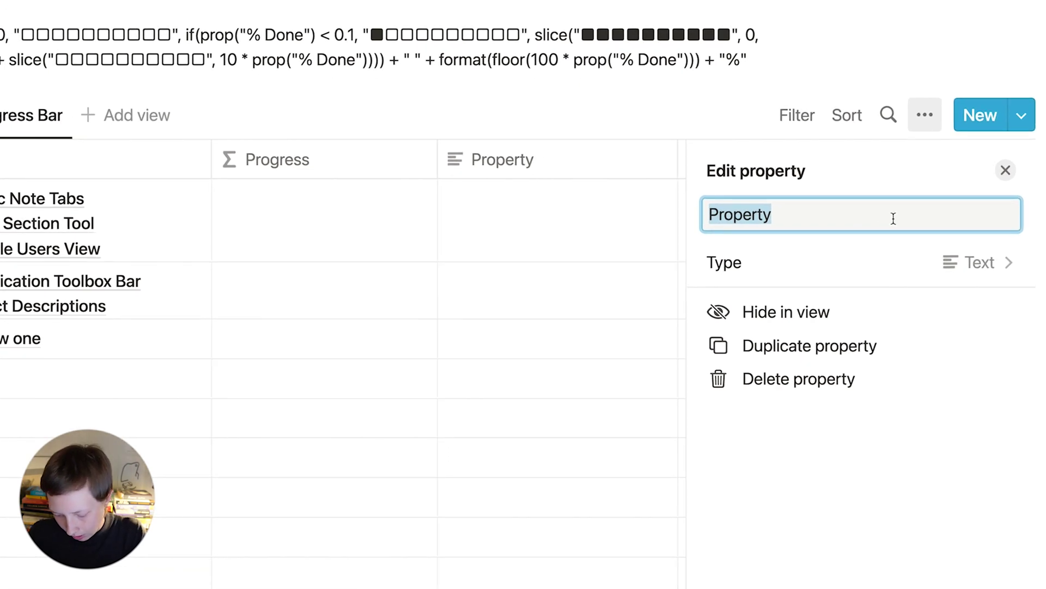
Step: Make '% Done' a rollup of the Tasks relation's Done property, calculated as Percent checked
text(% Done)
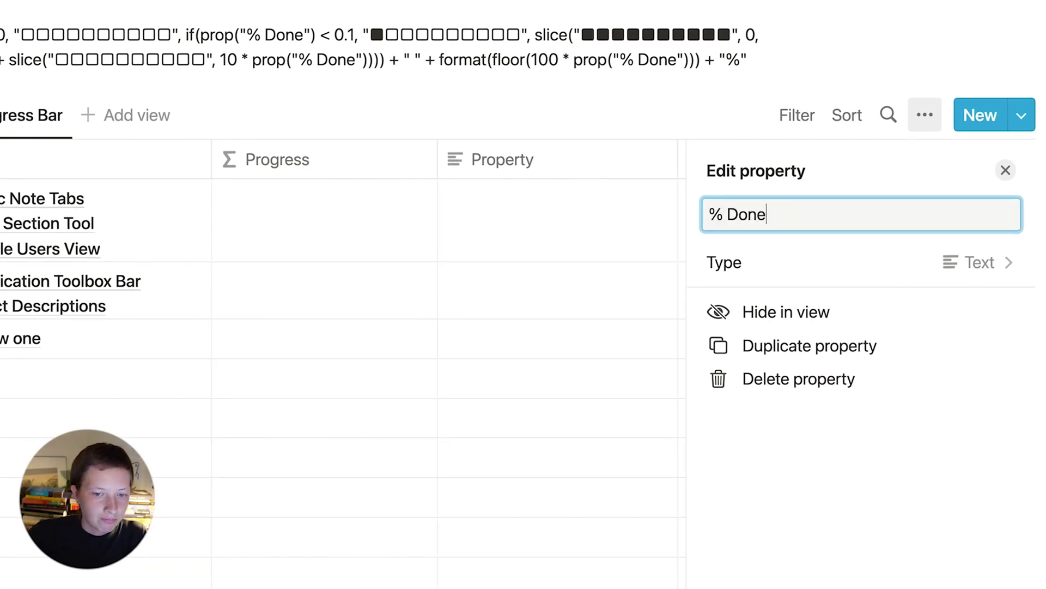
click(1019, 269)
scroll(1012, 269, down, 3)
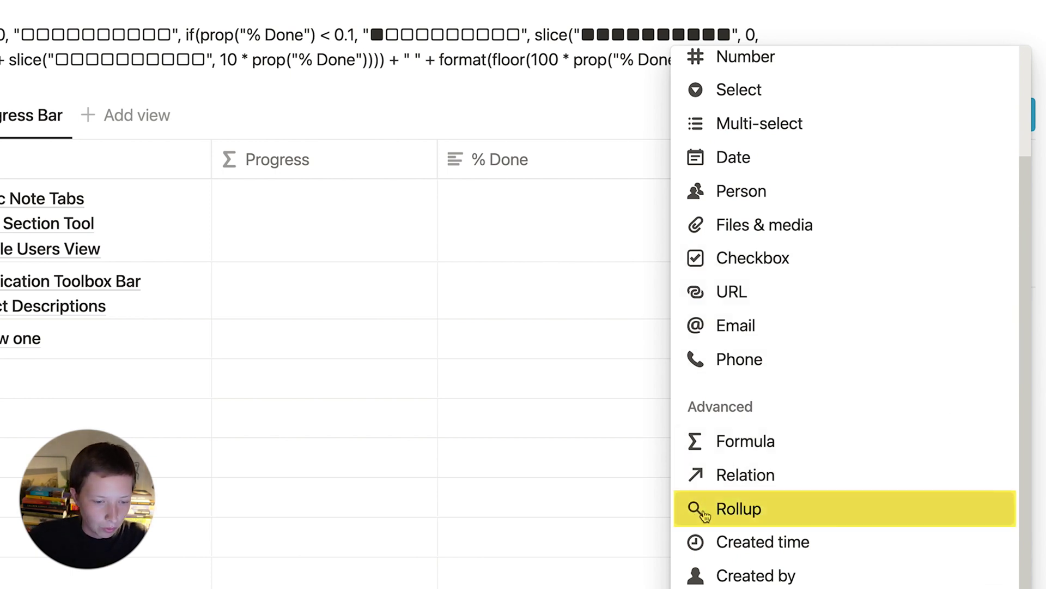
click(786, 521)
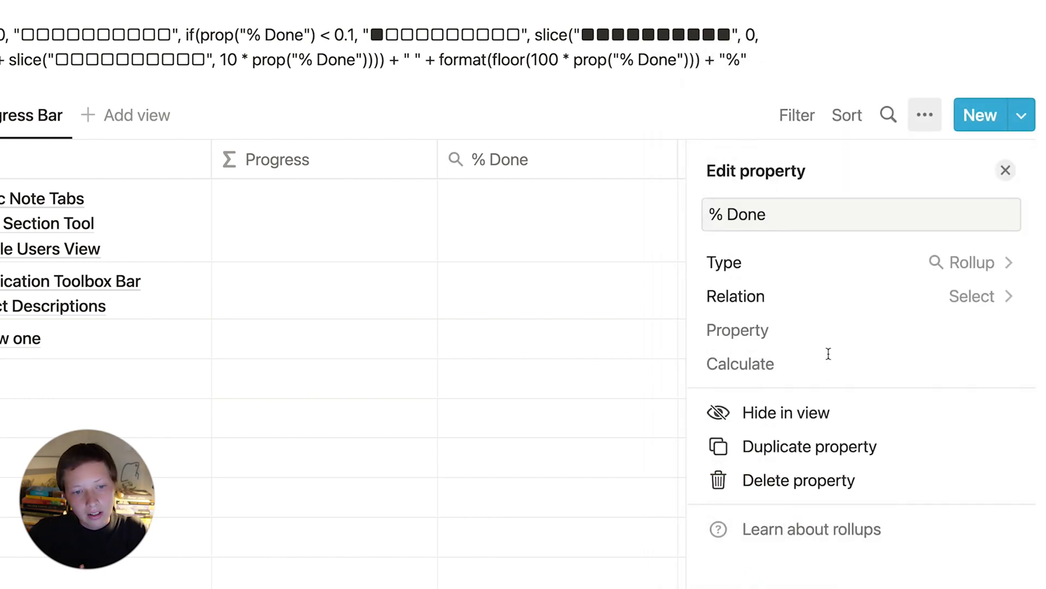
click(837, 297)
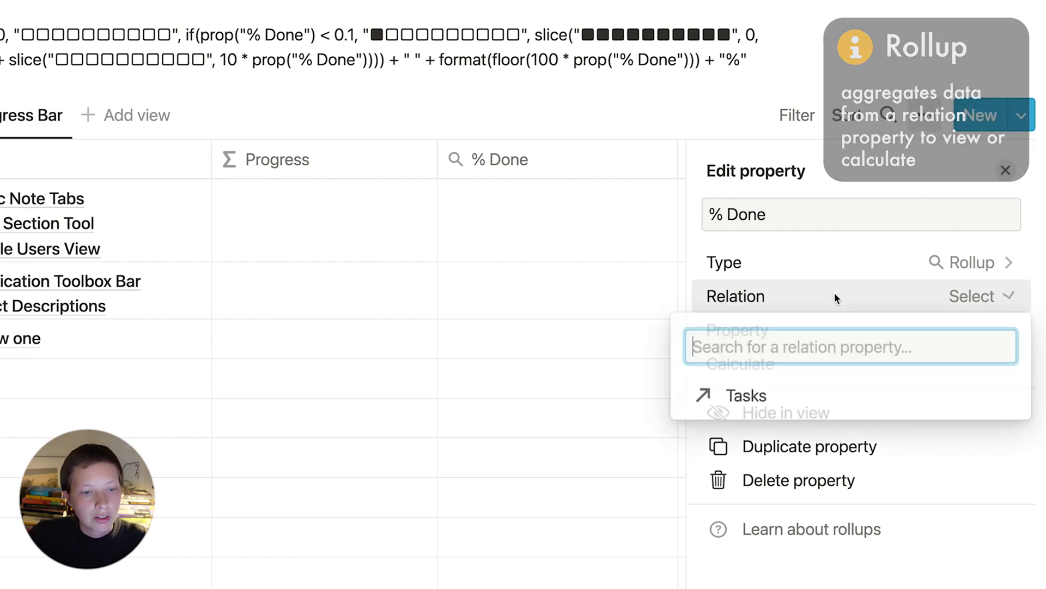
click(748, 396)
click(976, 333)
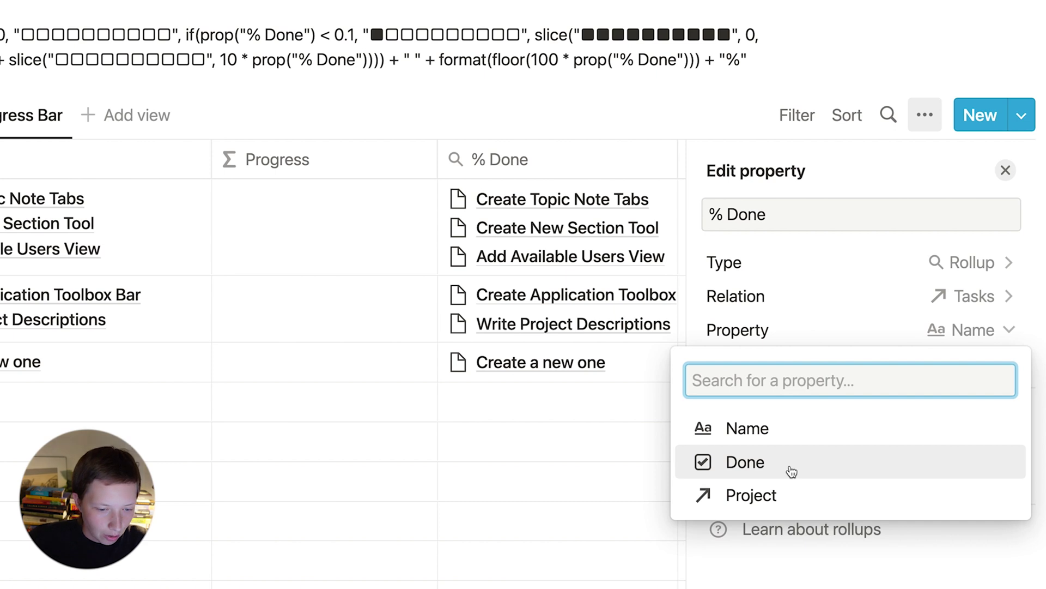
click(791, 471)
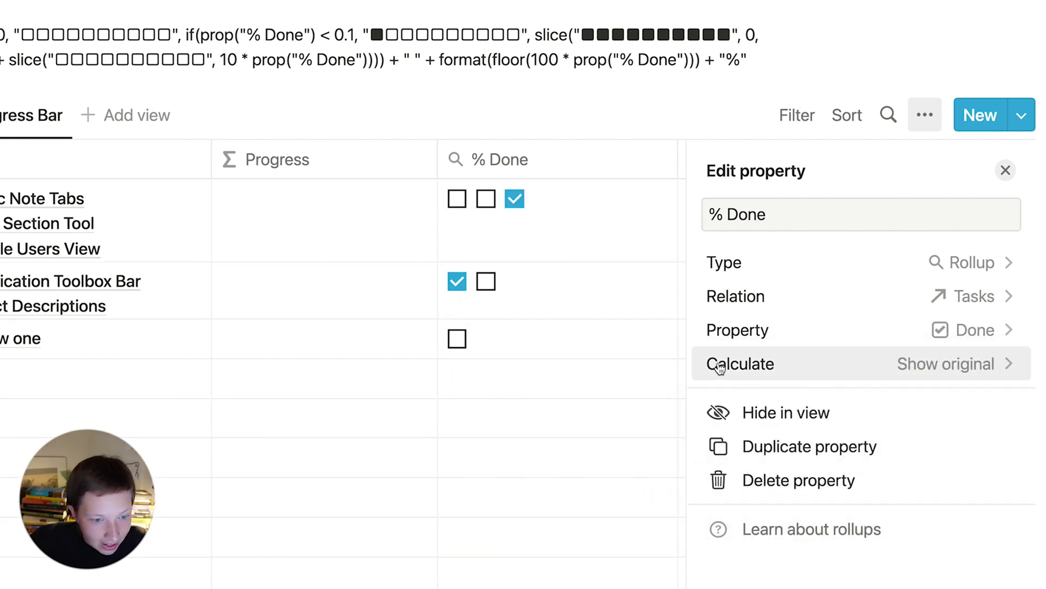
click(829, 374)
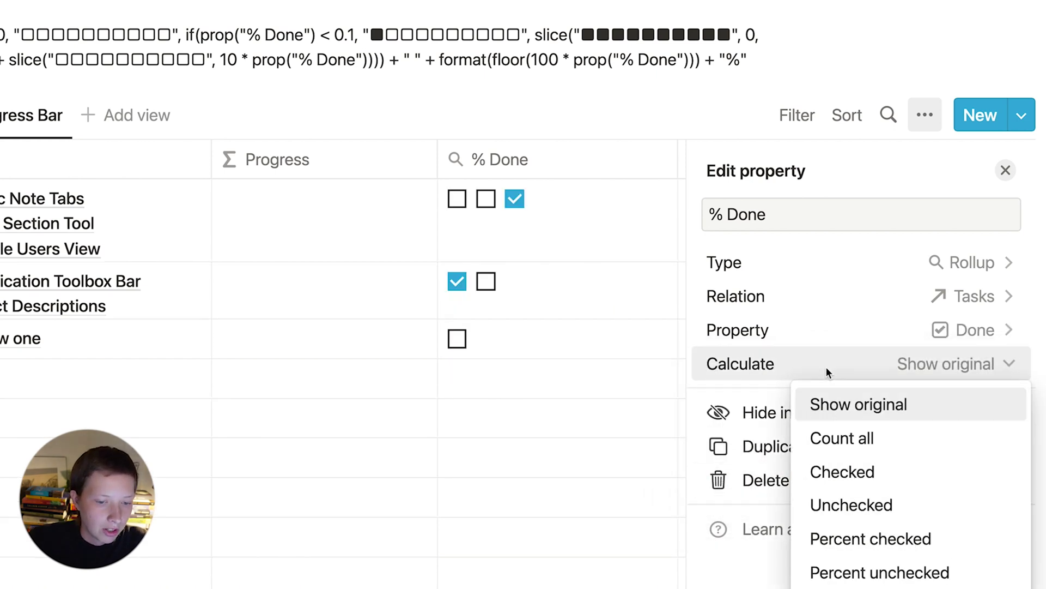
click(820, 545)
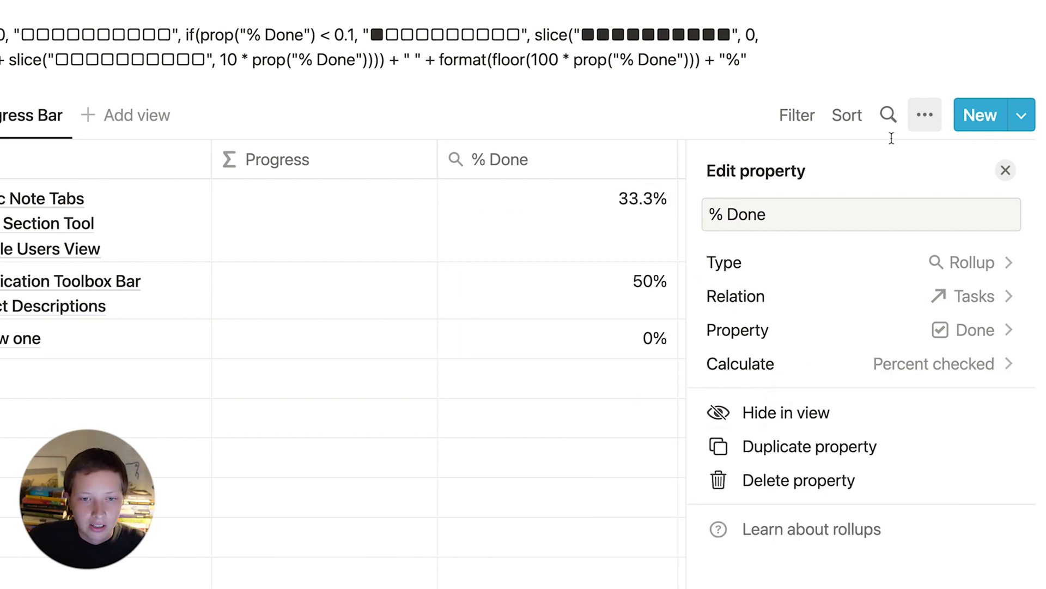
click(1006, 172)
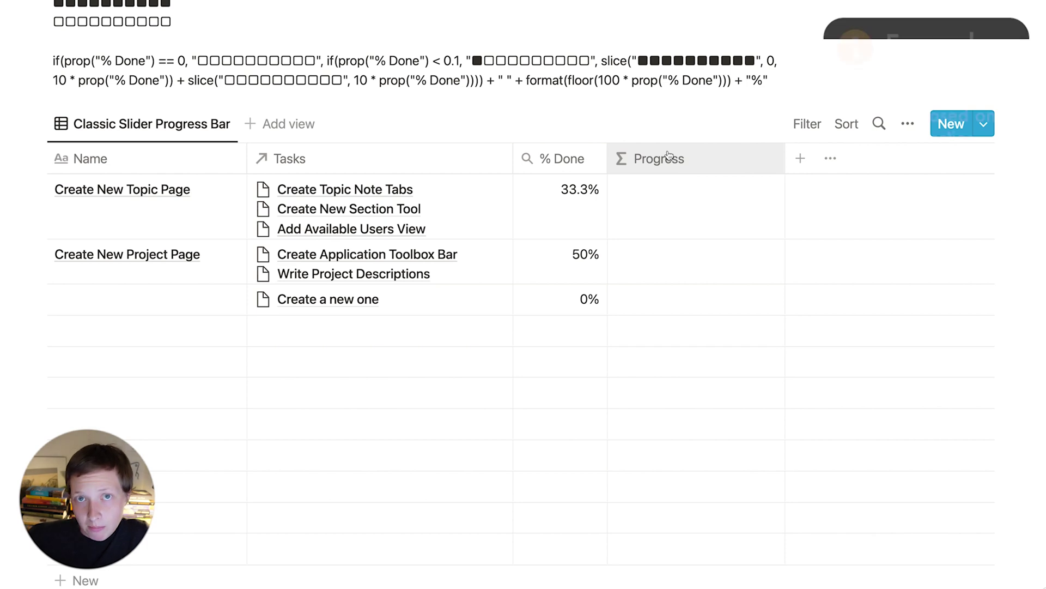
Step: Edit the Progress property and keep its type set to Formula
click(669, 157)
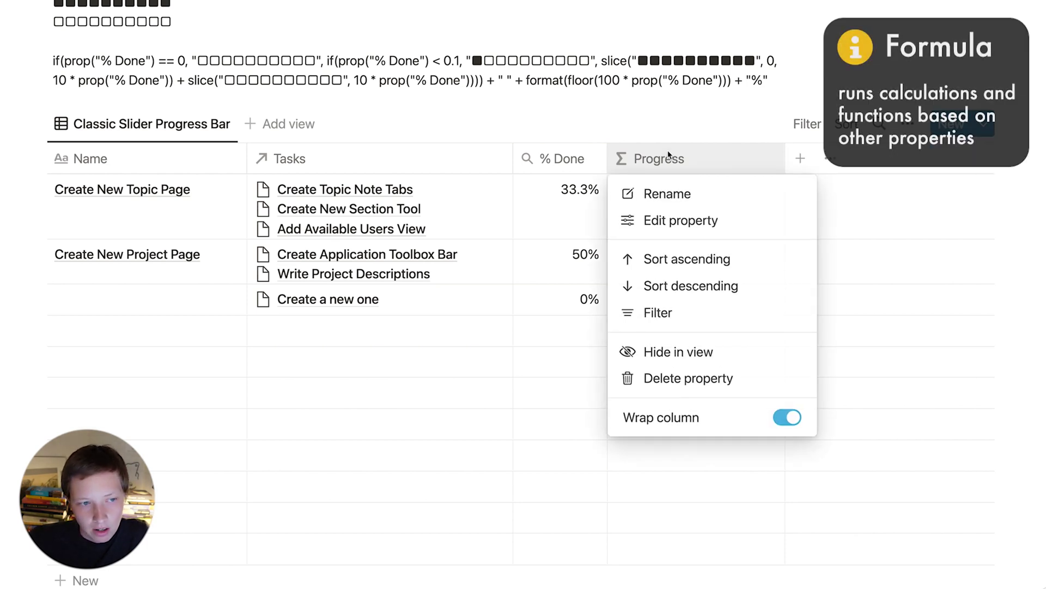
click(708, 218)
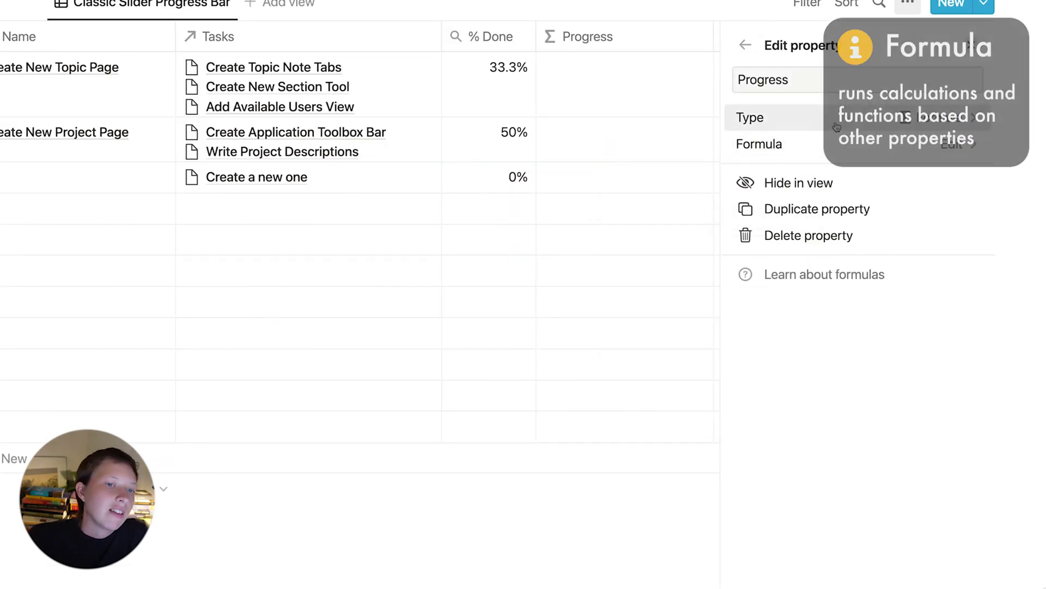
click(835, 121)
scroll(858, 384, down, 3)
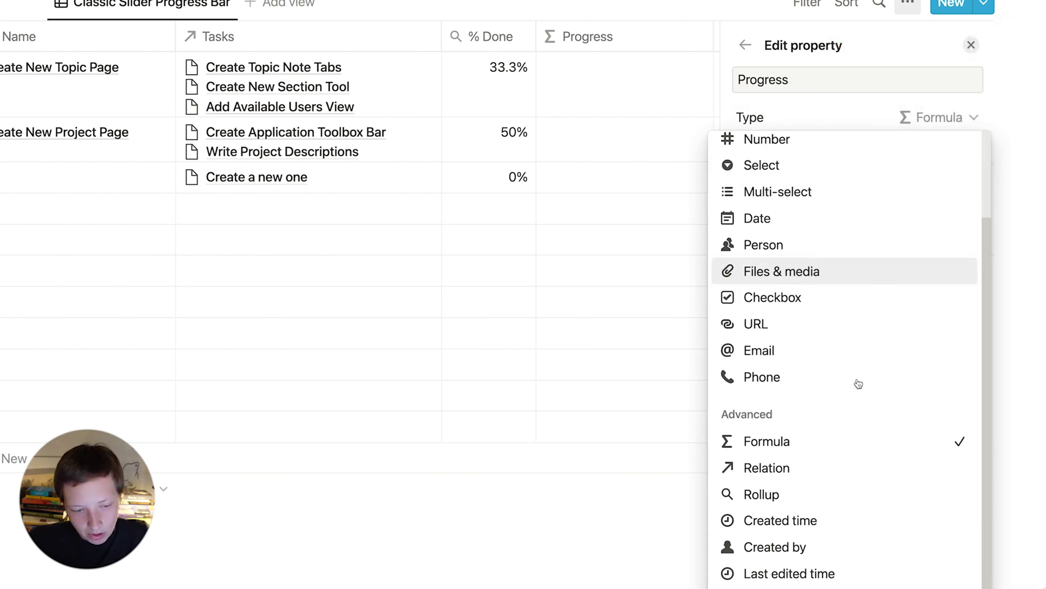
click(722, 439)
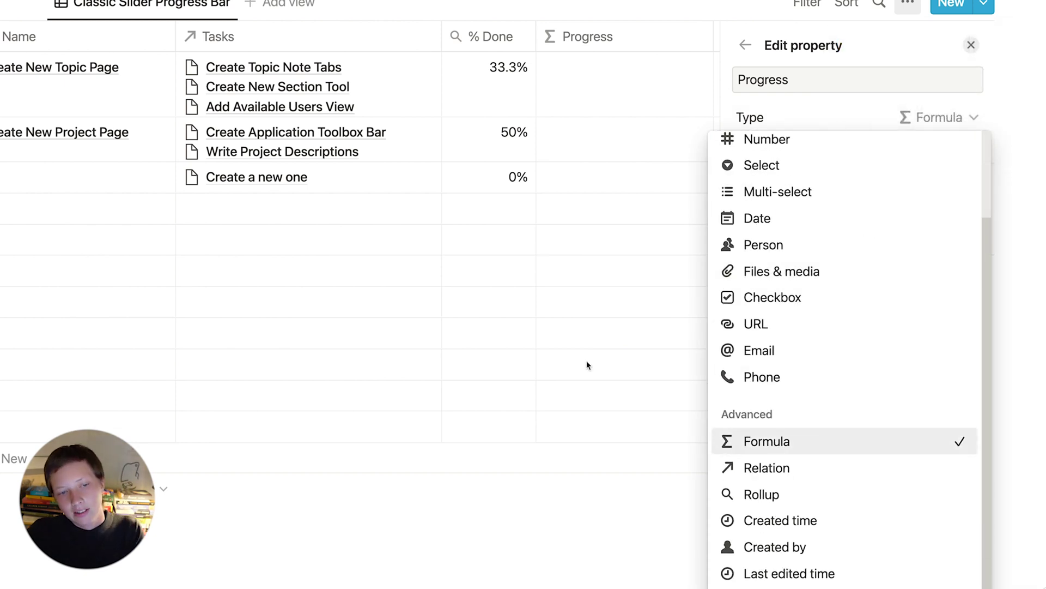
Step: Enter the draft formula slice("", 0, 0) in the Progress formula editor
click(587, 398)
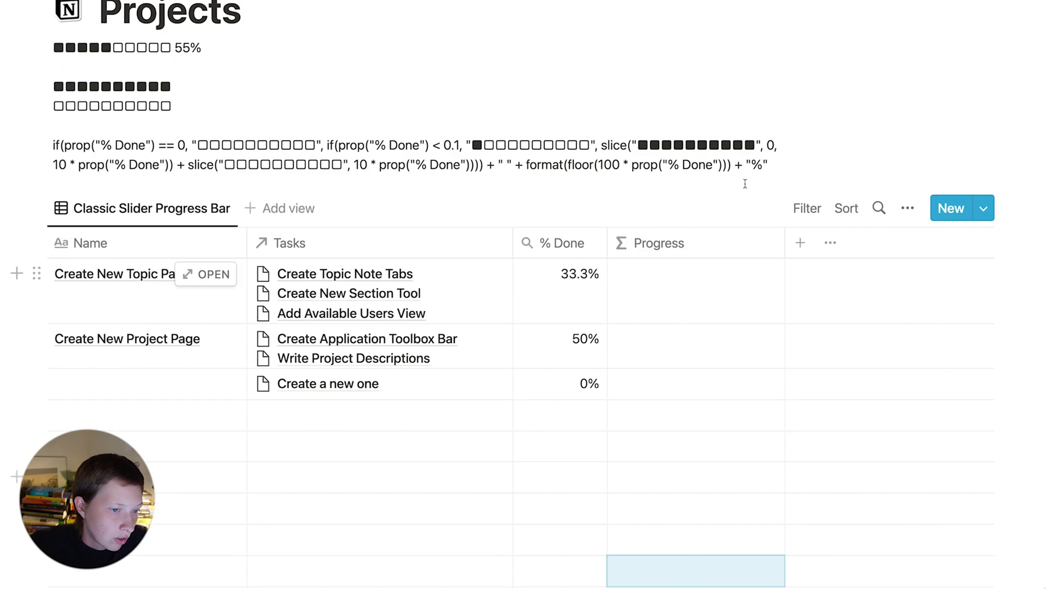
scroll(649, 296, down, 3)
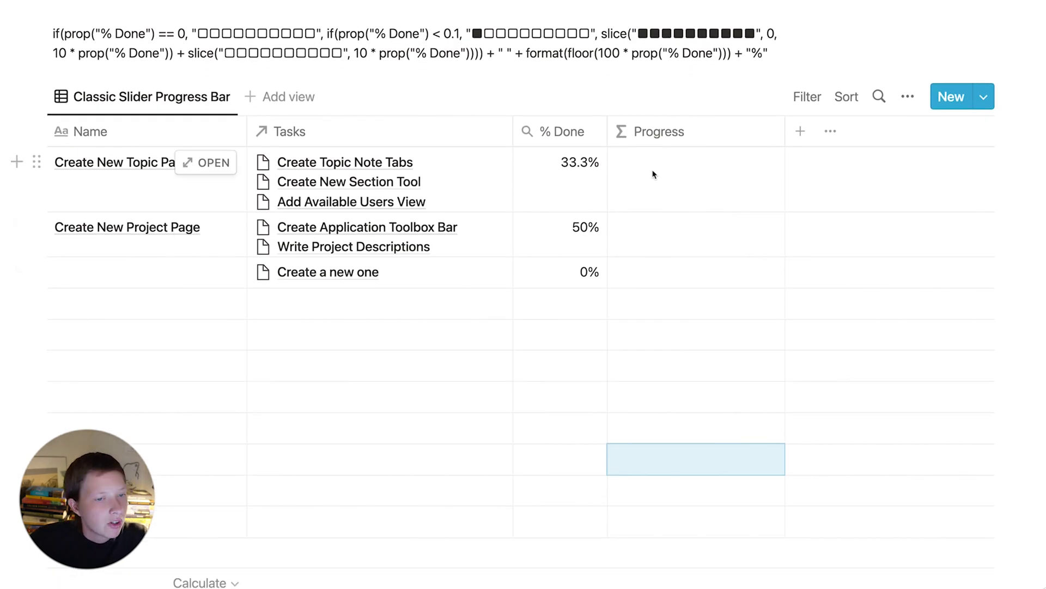
click(653, 174)
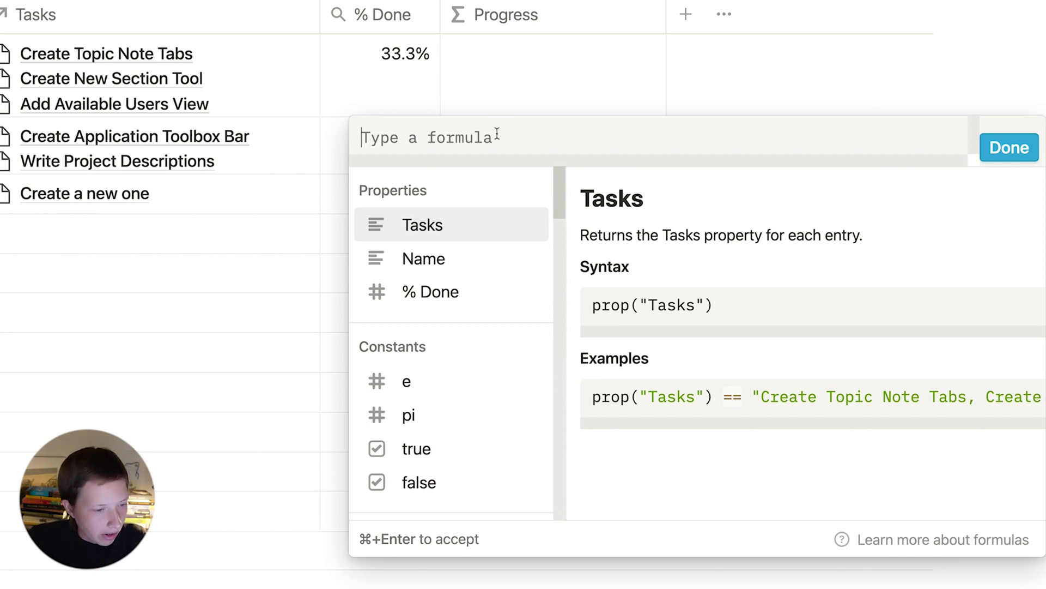
scroll(451, 408, down, 8)
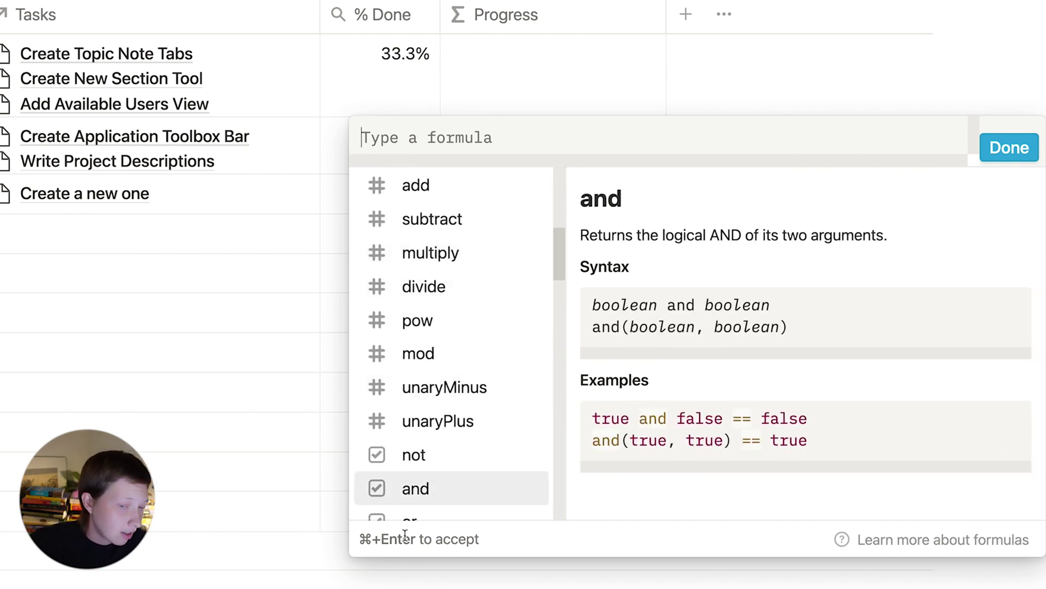
scroll(436, 407, down, 10)
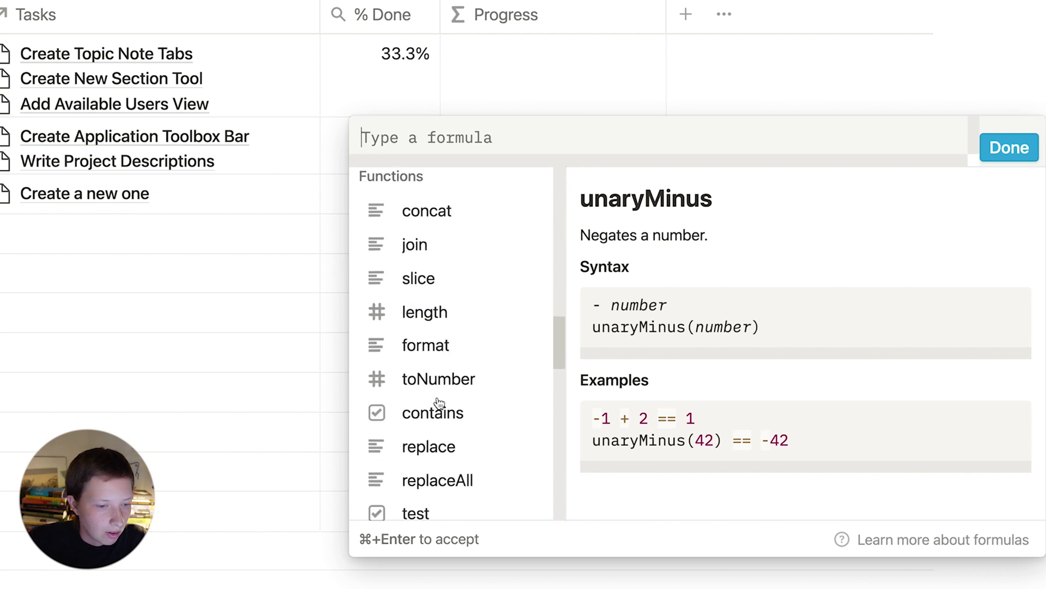
scroll(437, 404, up, 12)
scroll(439, 404, up, 4)
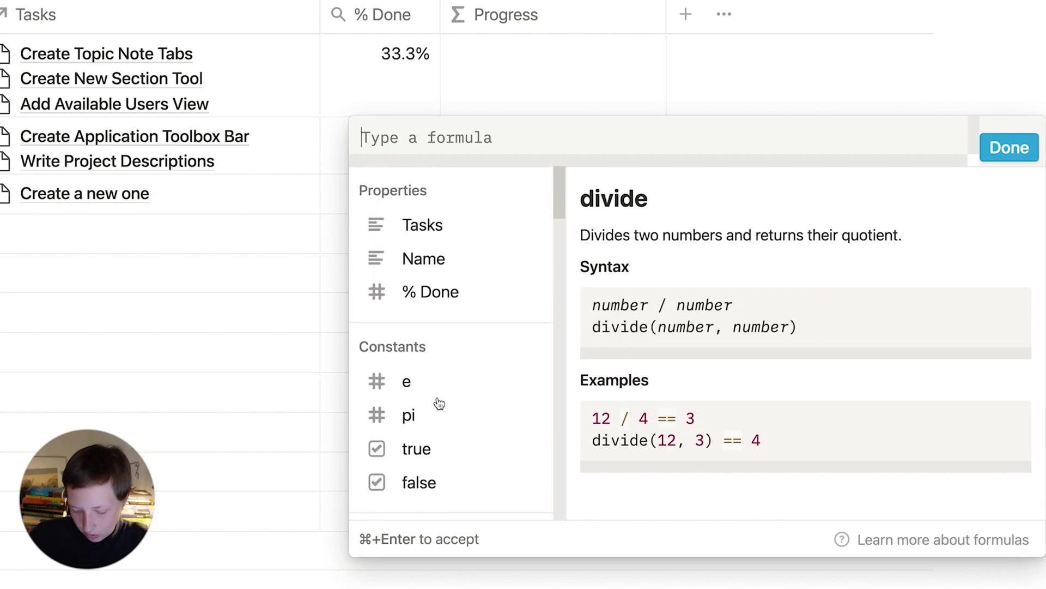
text(slice())
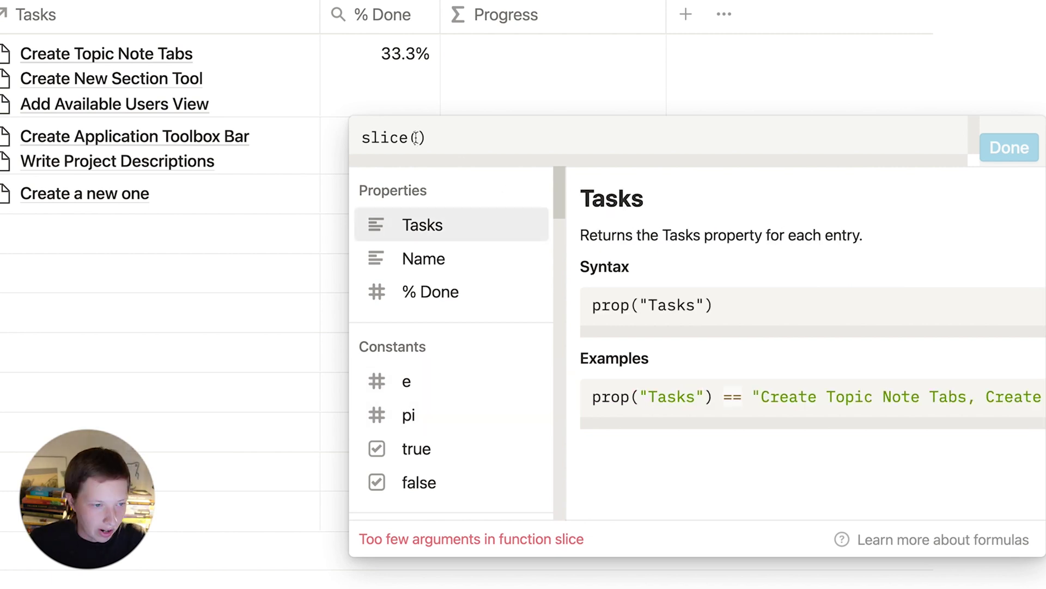
text("",)
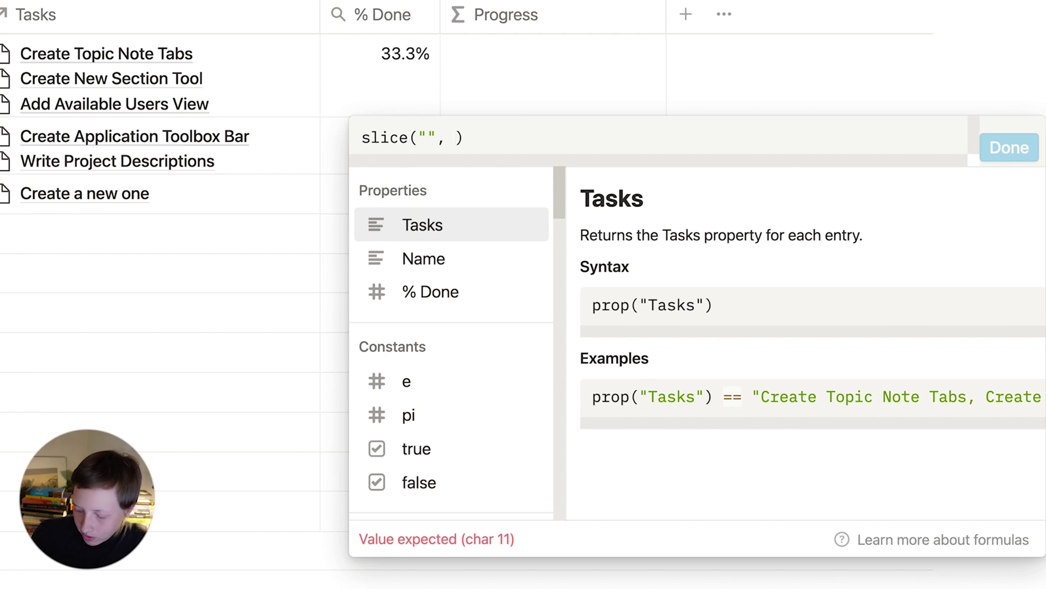
text(0)
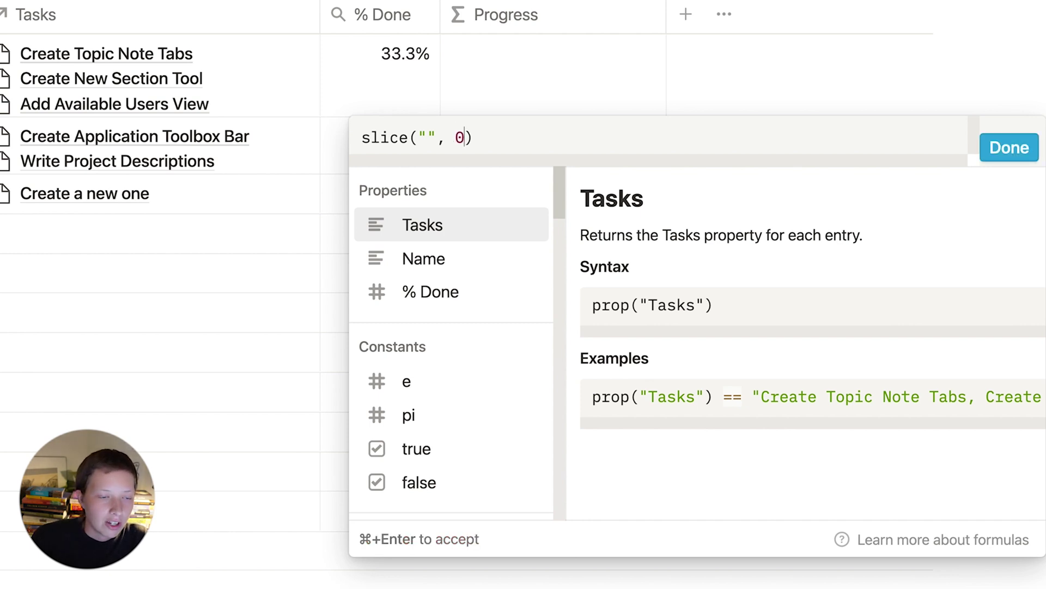
text(, 0)
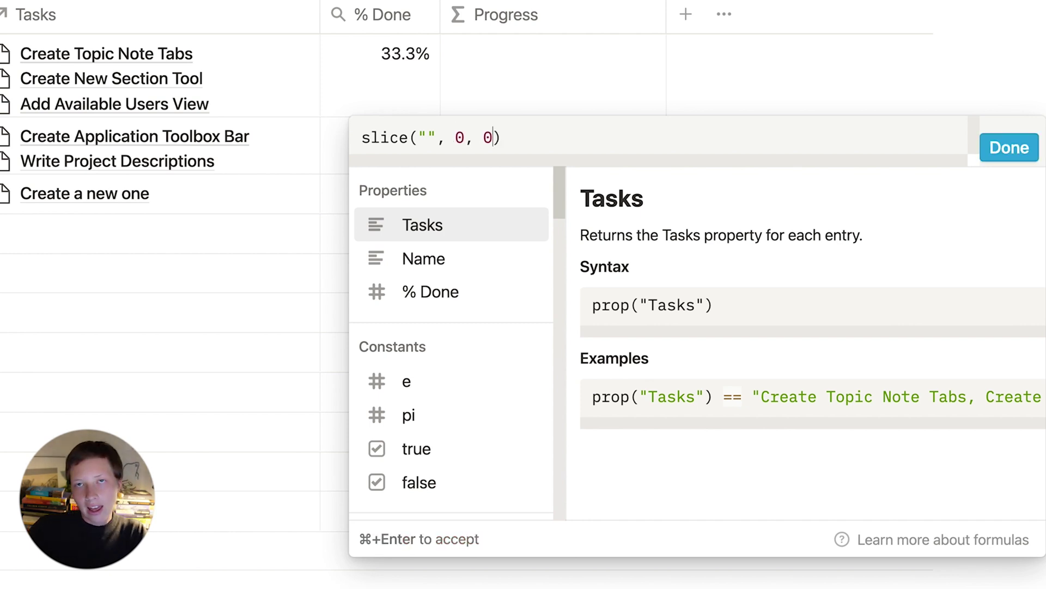
click(427, 137)
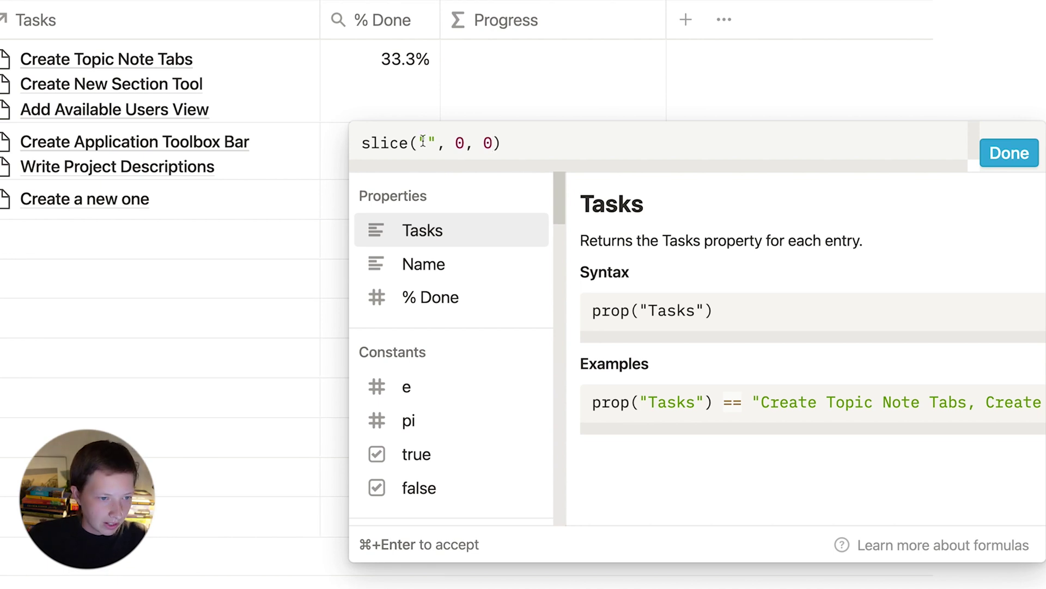
Step: Copy the row of ten black squares from the page description
click(1011, 155)
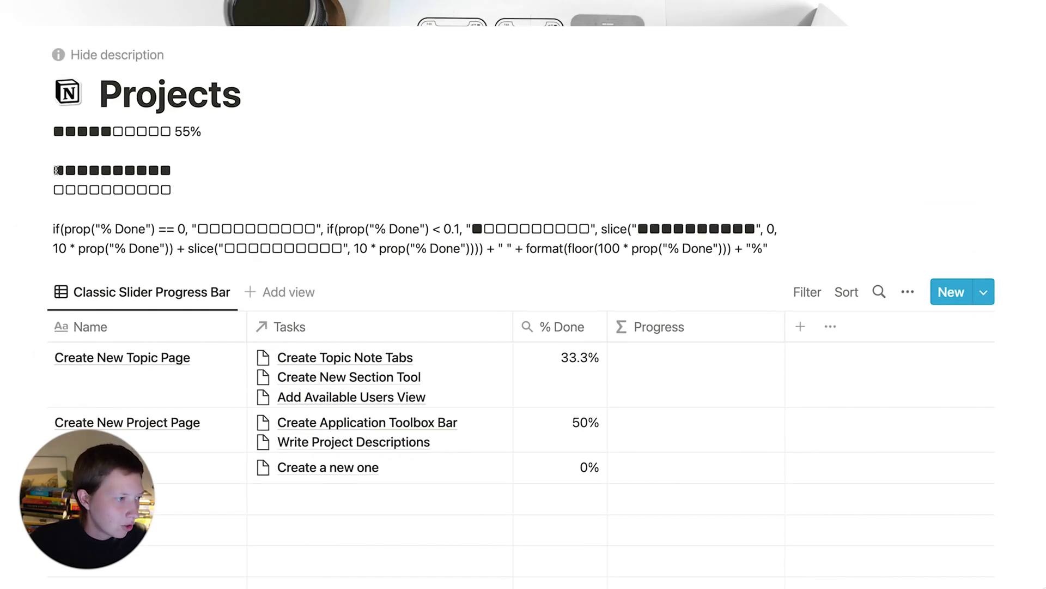
drag(53, 131, 203, 131)
click(254, 142)
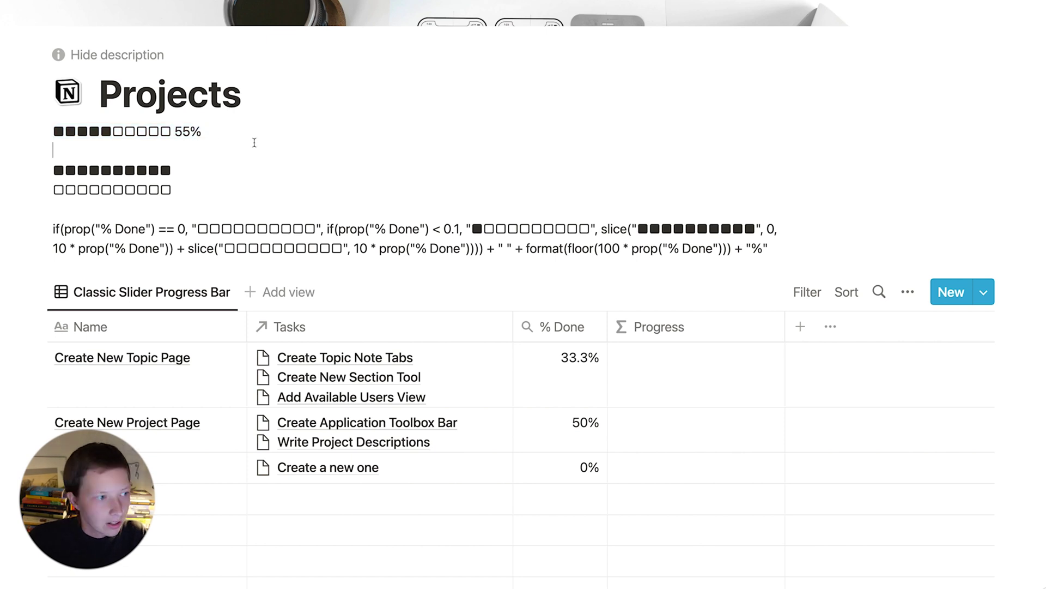
drag(175, 171, 52, 170)
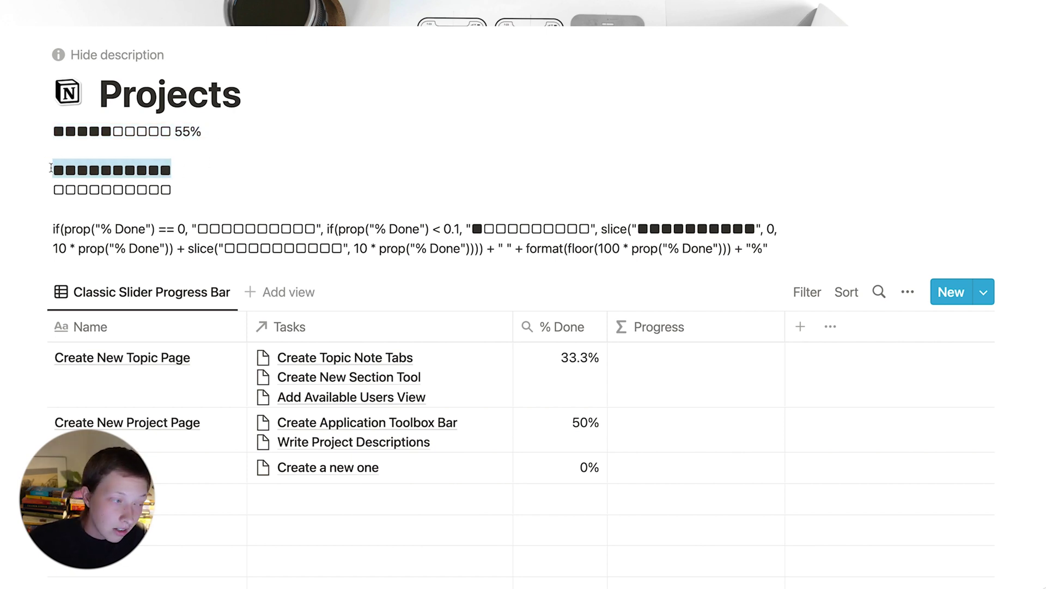
key(super+c)
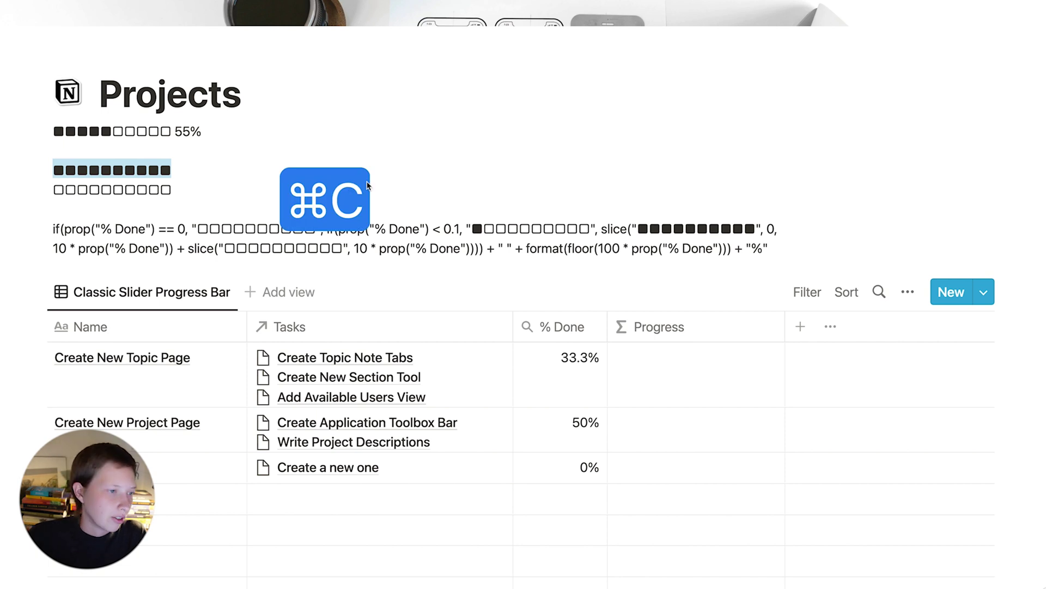
Step: Paste the ten squares between the quotes of the Progress formula
scroll(503, 159, down, 5)
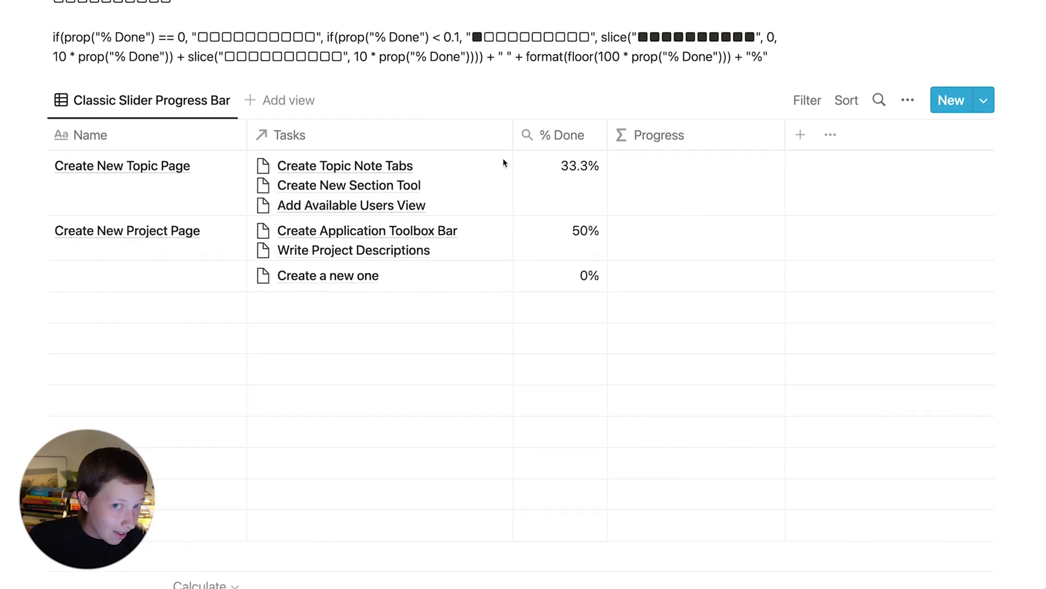
click(735, 175)
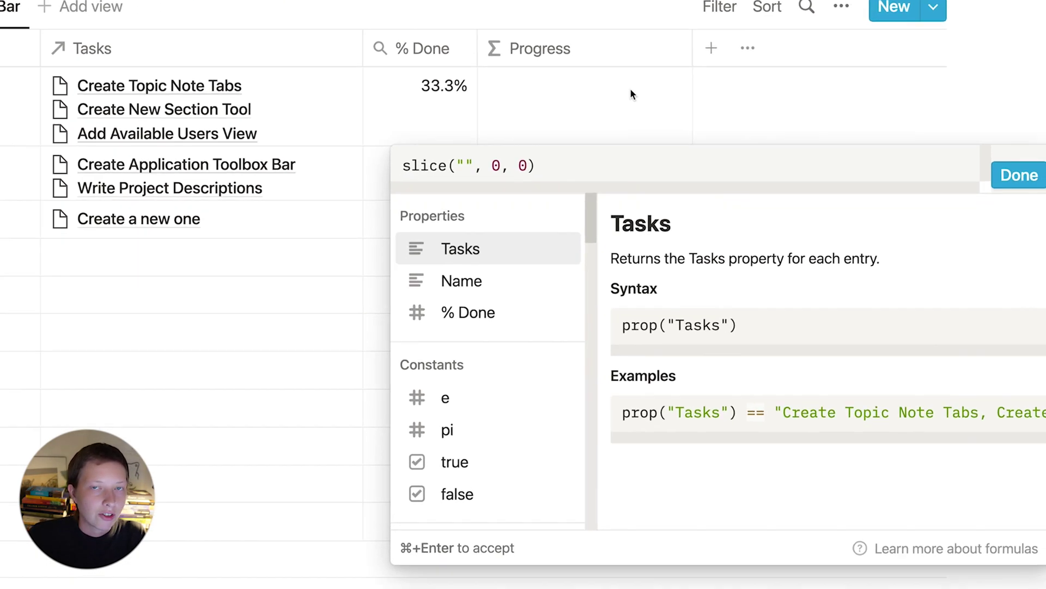
click(427, 146)
key(super+v)
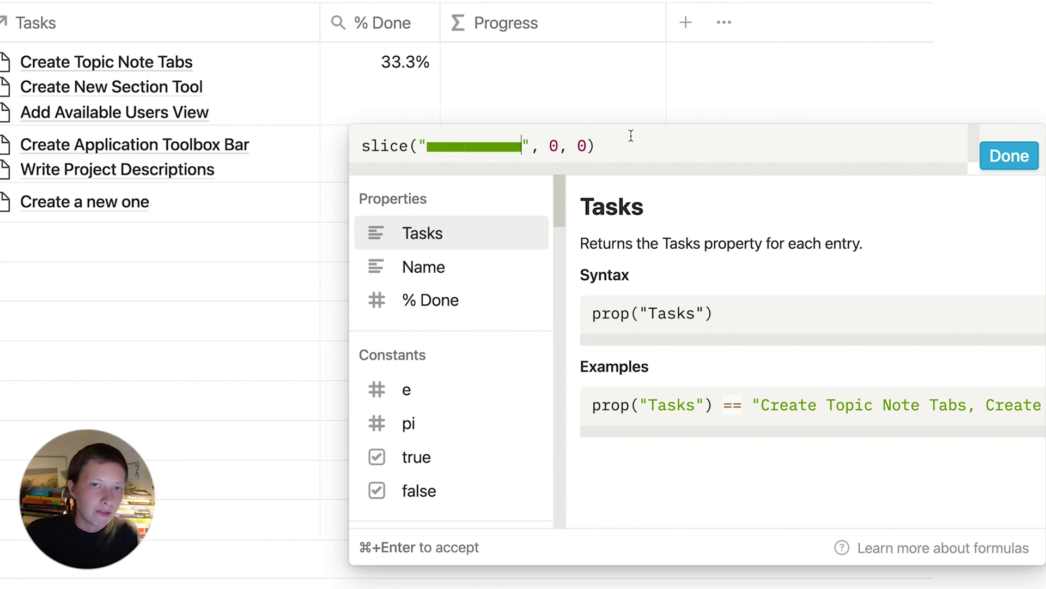
Step: Try slice end values 1 through 9 in the Progress formula
click(587, 146)
key(BackSpace)
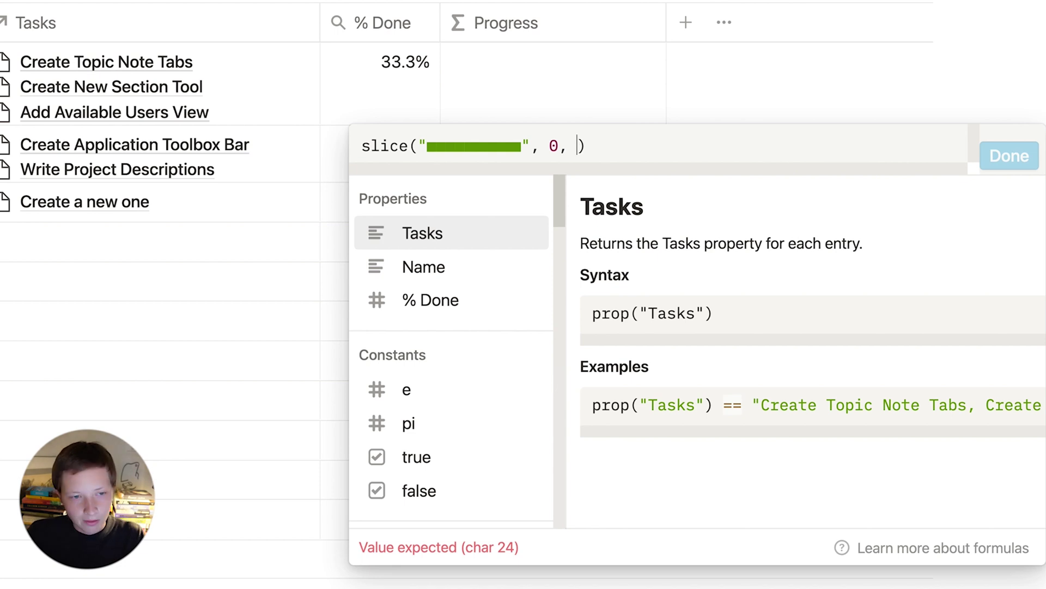
text(1)
key(BackSpace)
text(2)
key(BackSpace)
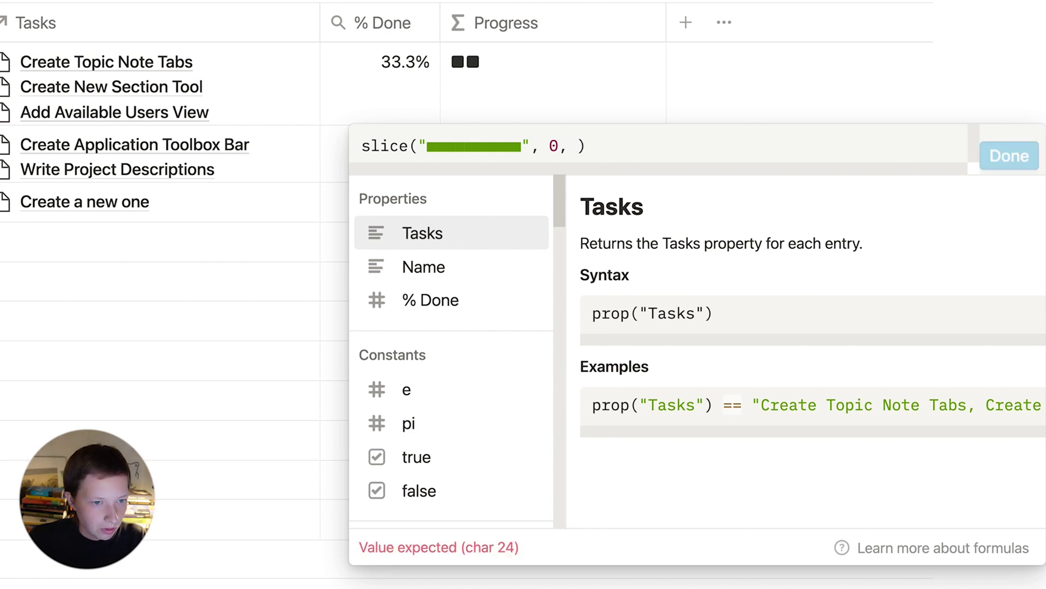
text(3)
key(BackSpace)
text(4)
key(BackSpace)
text(5)
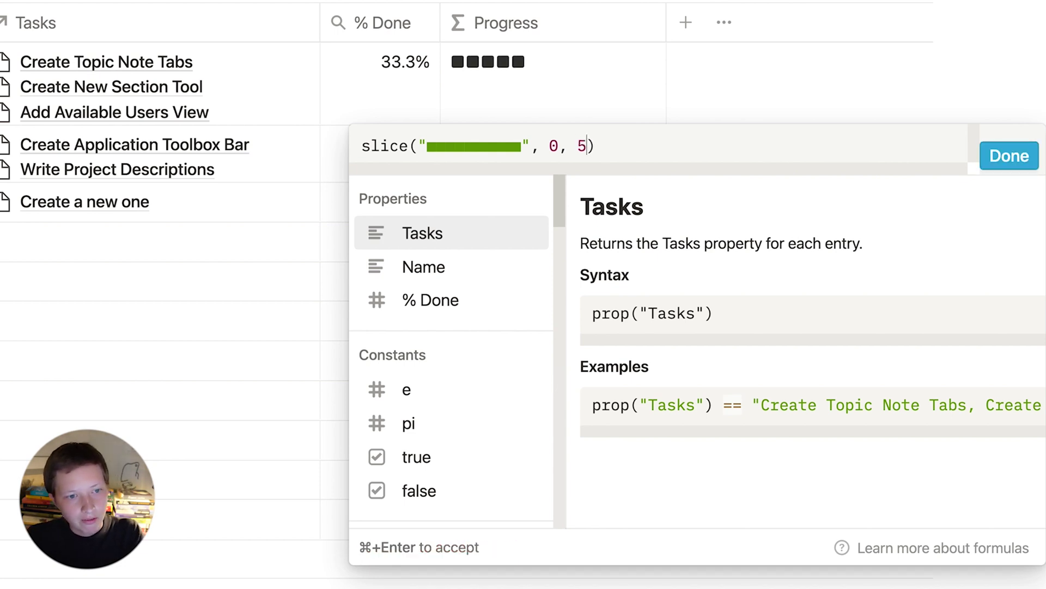
key(BackSpace)
text(6)
key(BackSpace)
text(7)
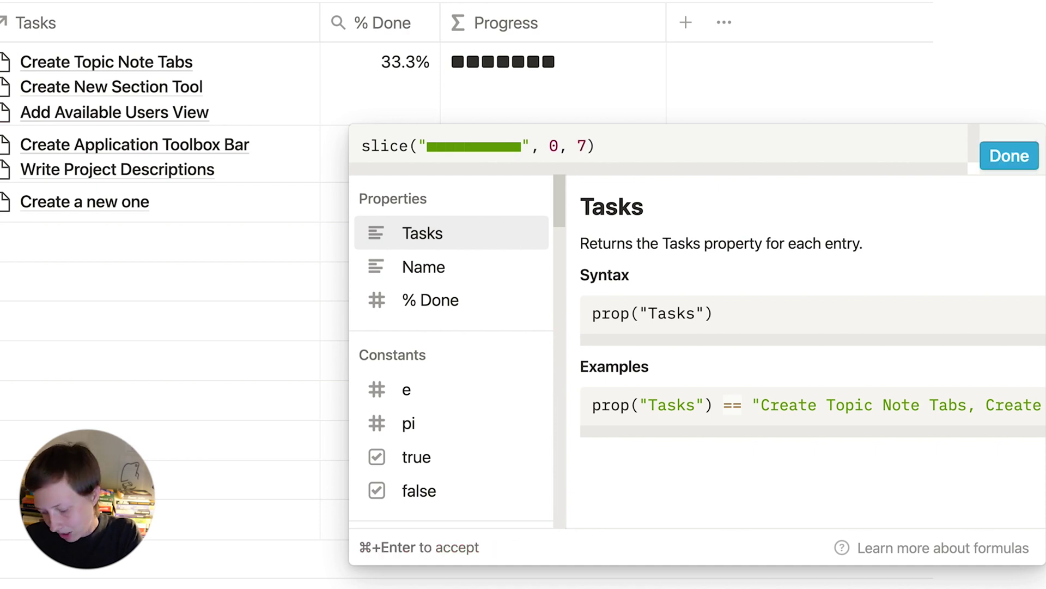
key(BackSpace)
text(8)
key(BackSpace)
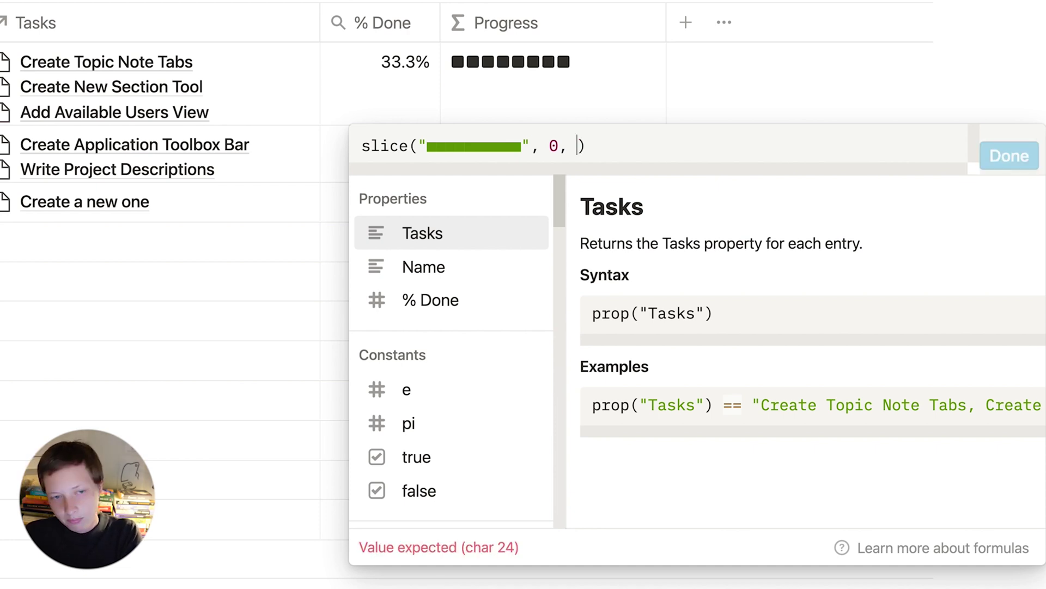
text(9)
key(BackSpace)
Step: Set the slice end value to 10 and apply the Progress formula
text(10)
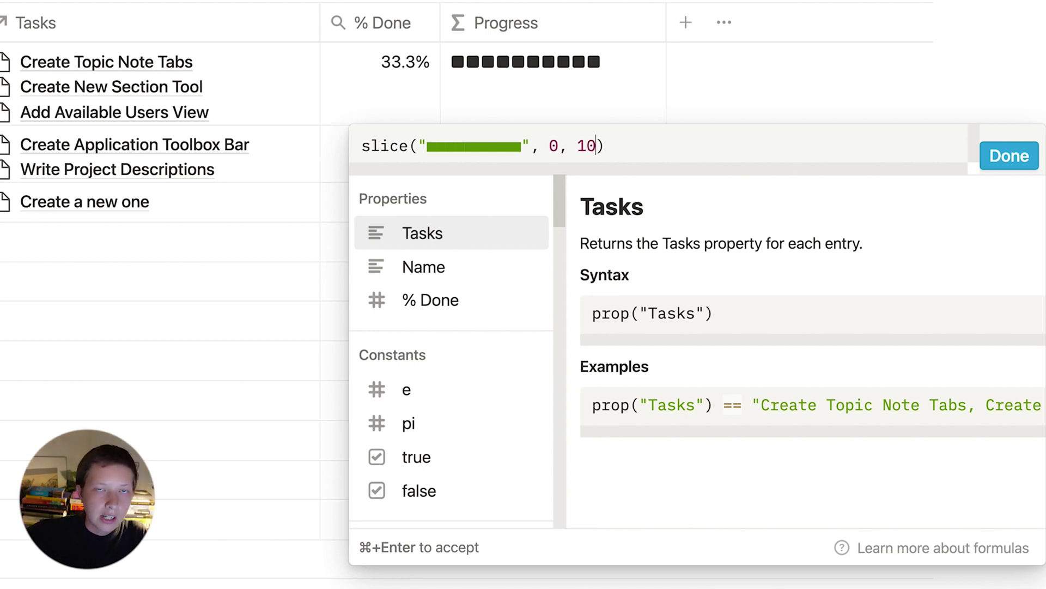
drag(600, 145, 577, 145)
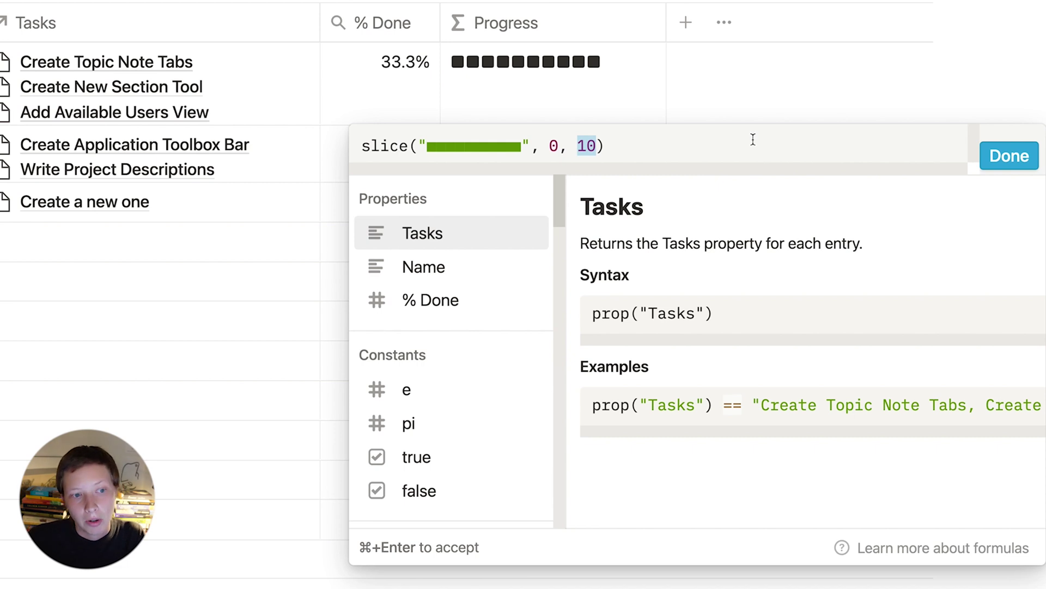
key(super+Return)
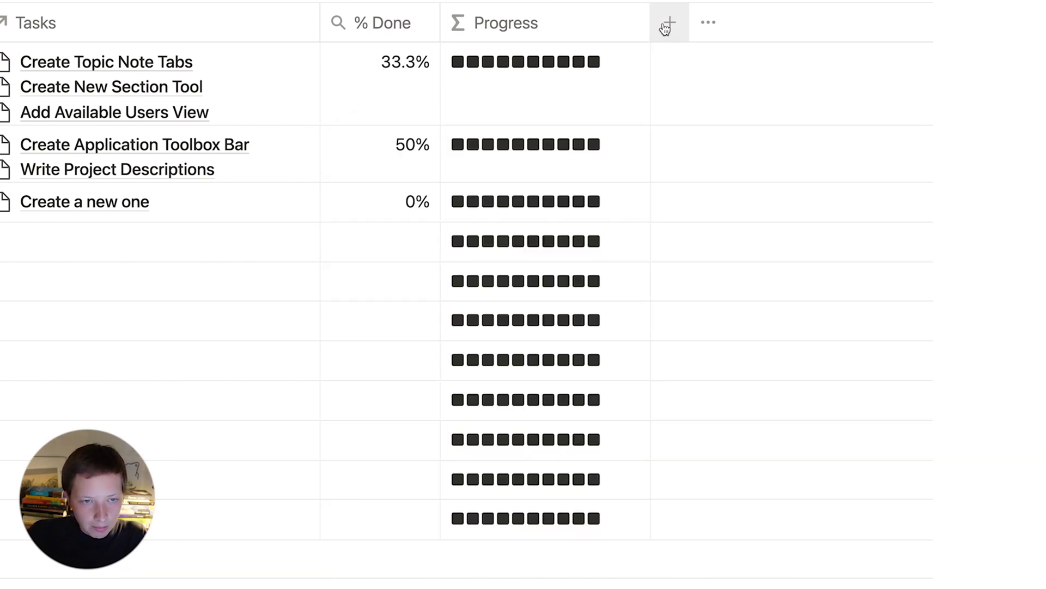
Step: Add a new Formula property named Temp to the table
click(666, 27)
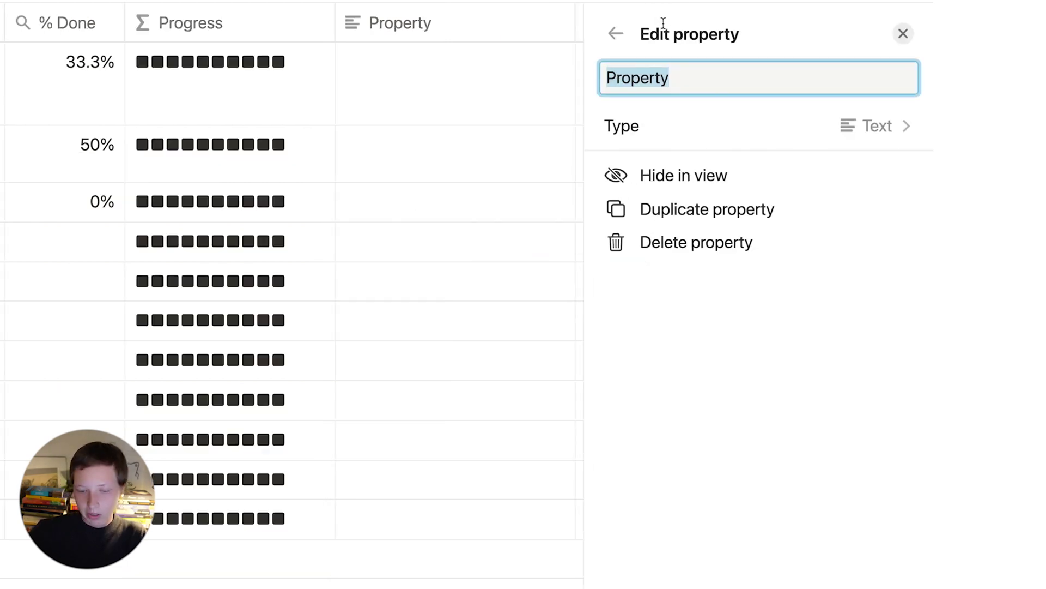
text(Temp)
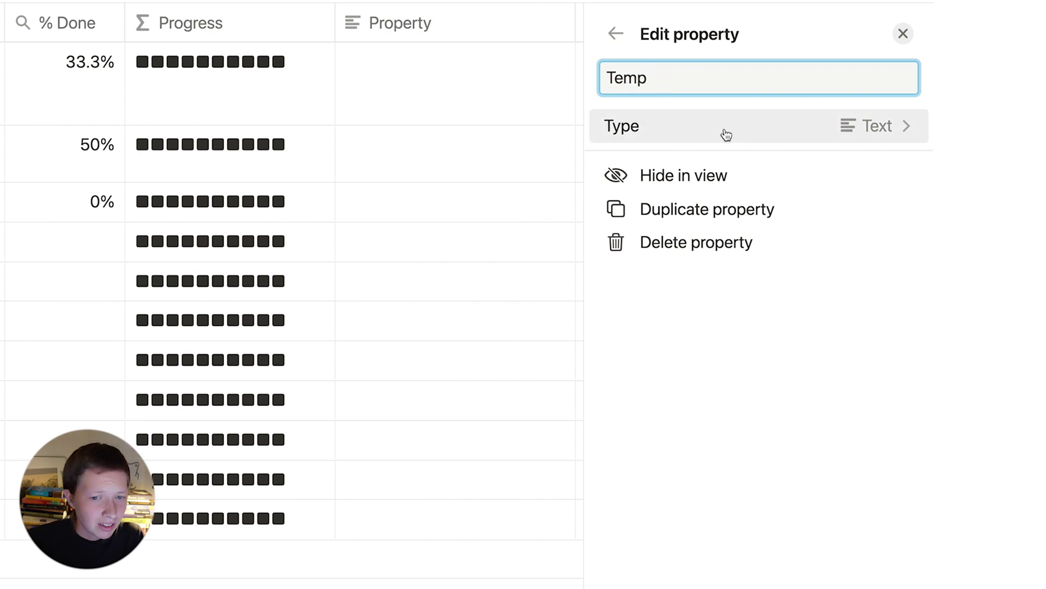
click(724, 134)
scroll(726, 164, down, 3)
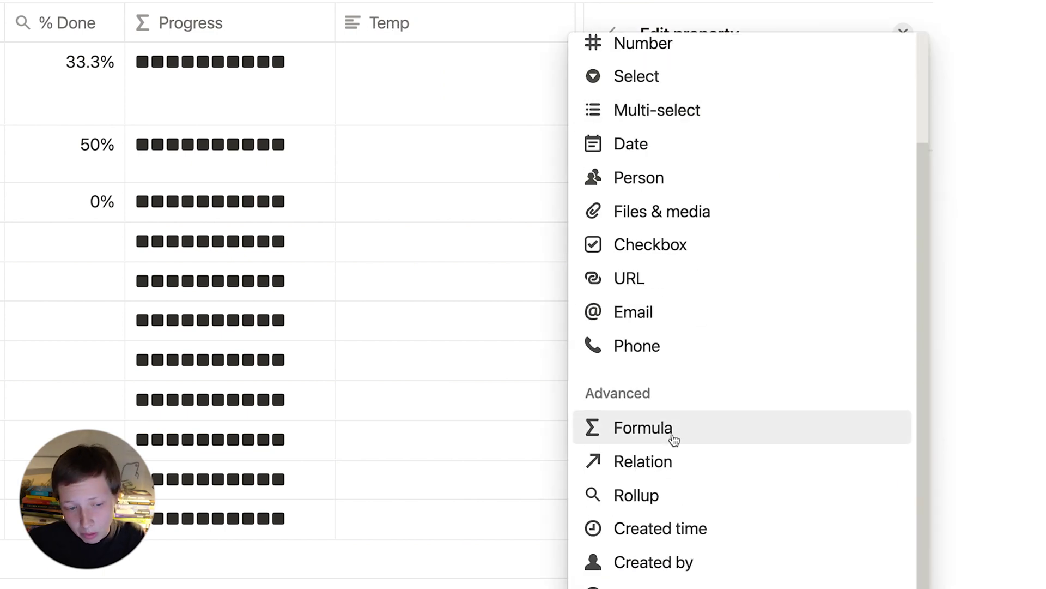
click(675, 435)
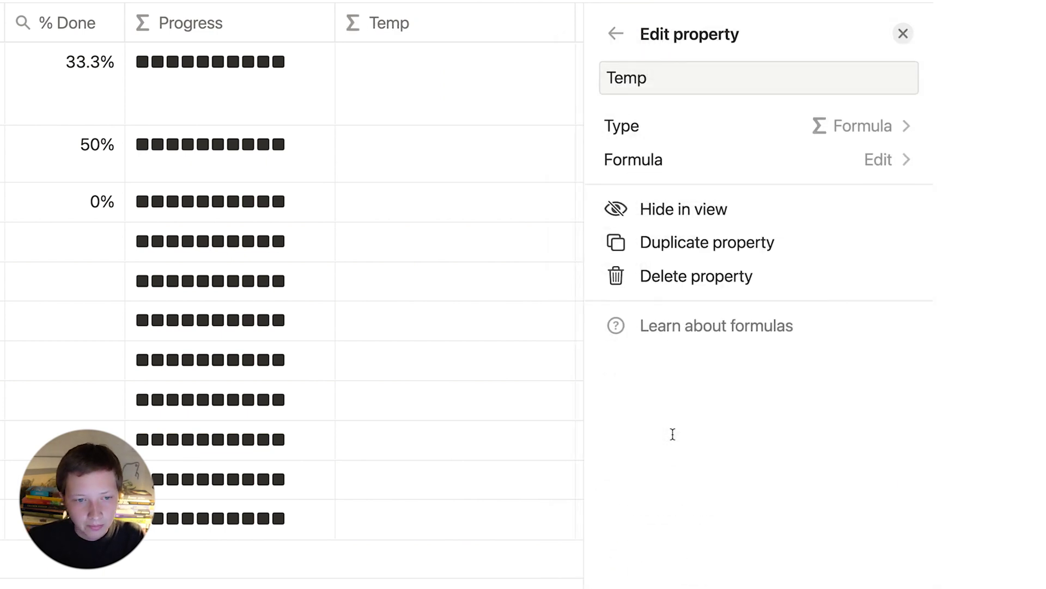
click(904, 36)
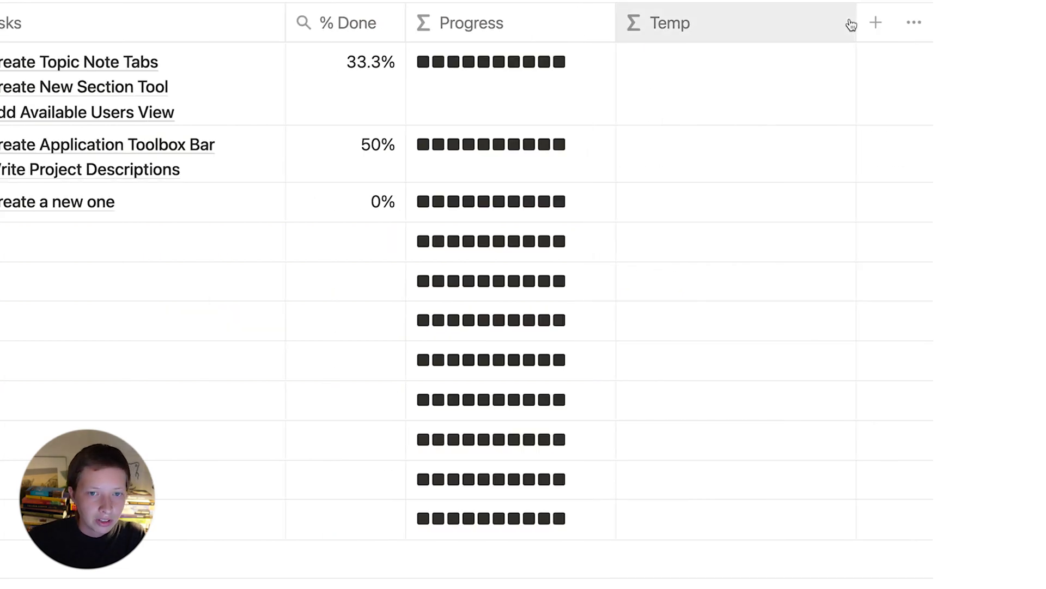
Step: Narrow the Temp column and open its empty formula editor
drag(854, 22, 736, 25)
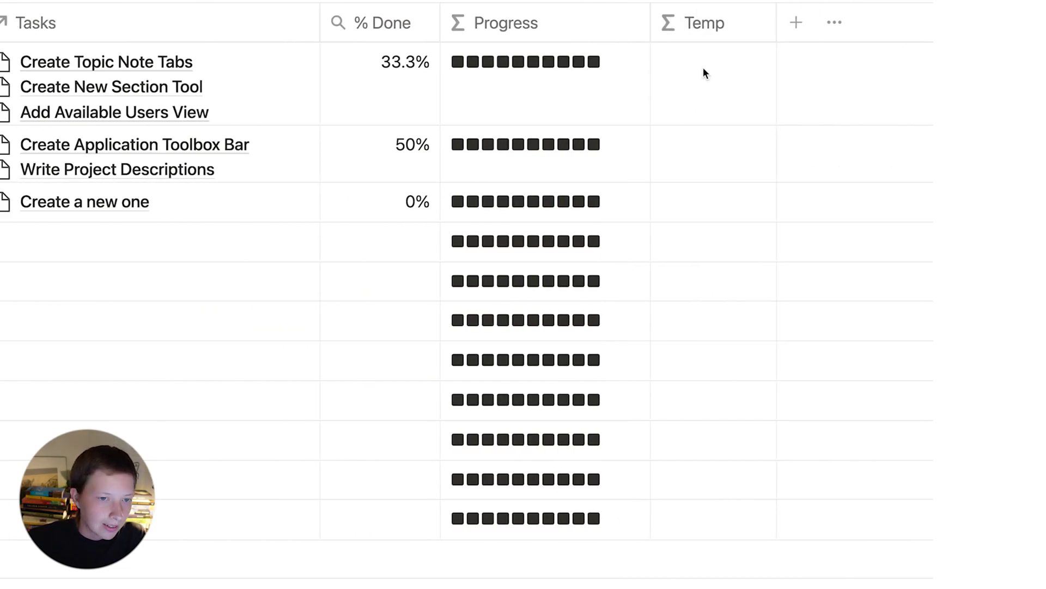
click(704, 71)
click(703, 67)
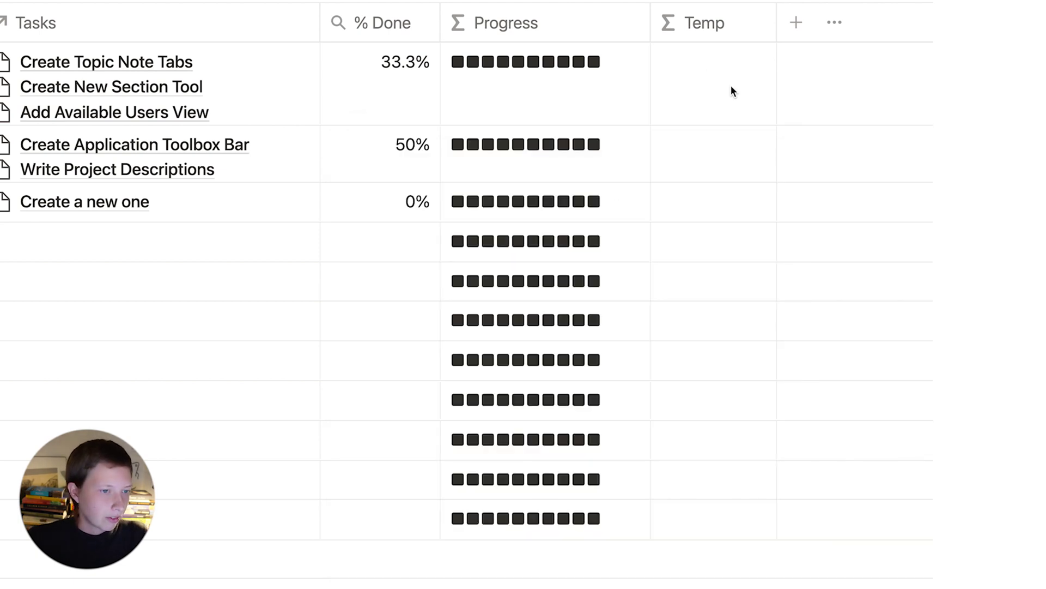
click(731, 89)
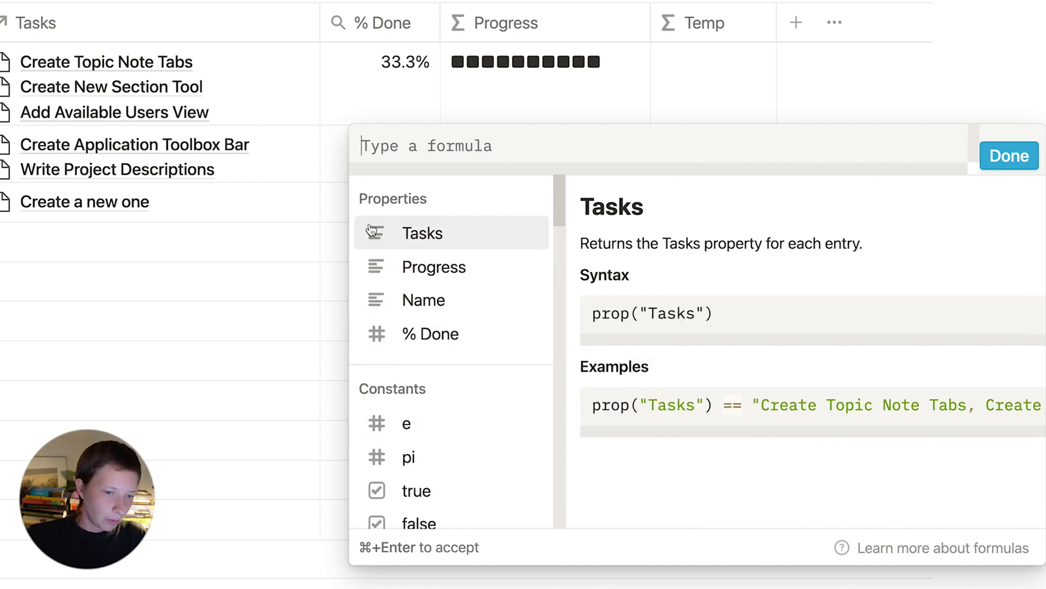
Step: Set the Temp formula to 10 * prop("% Done"), giving about 3.33, 5 and 0
scroll(412, 311, down, 1)
scroll(412, 311, down, 5)
scroll(412, 310, up, 5)
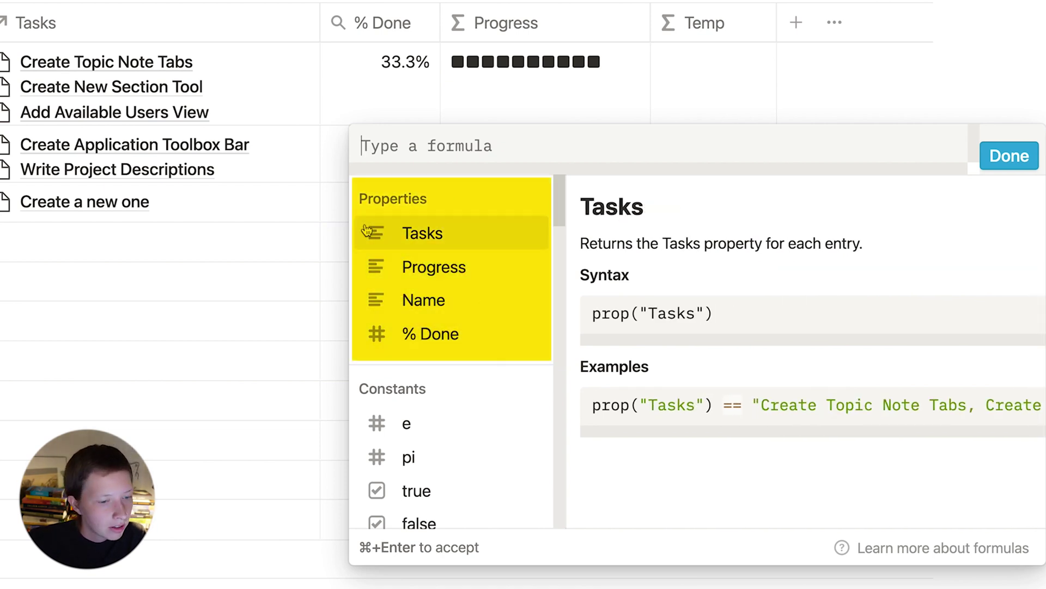
click(424, 343)
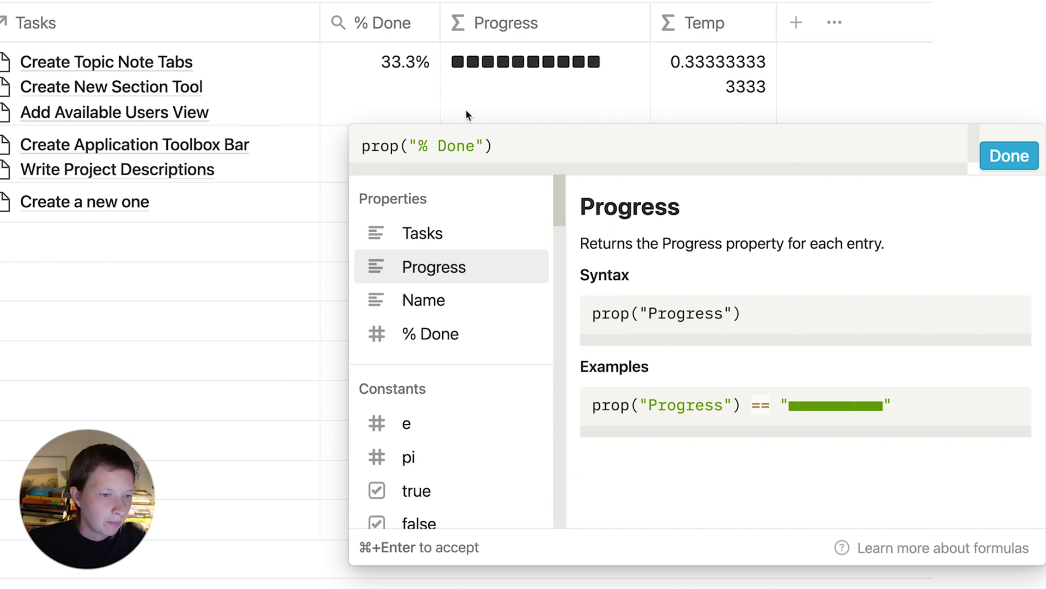
click(361, 146)
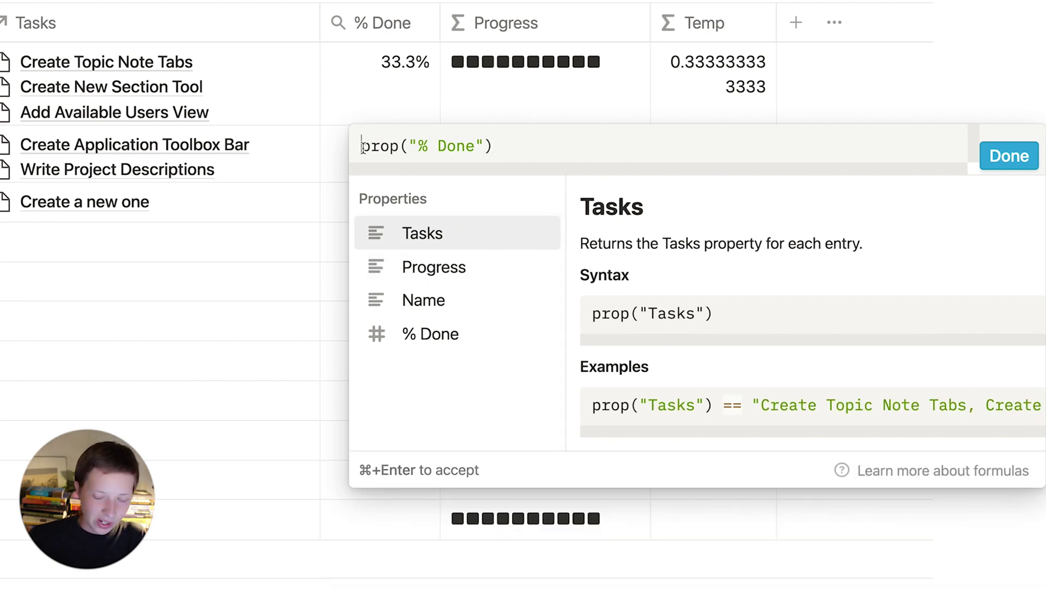
text(10 *)
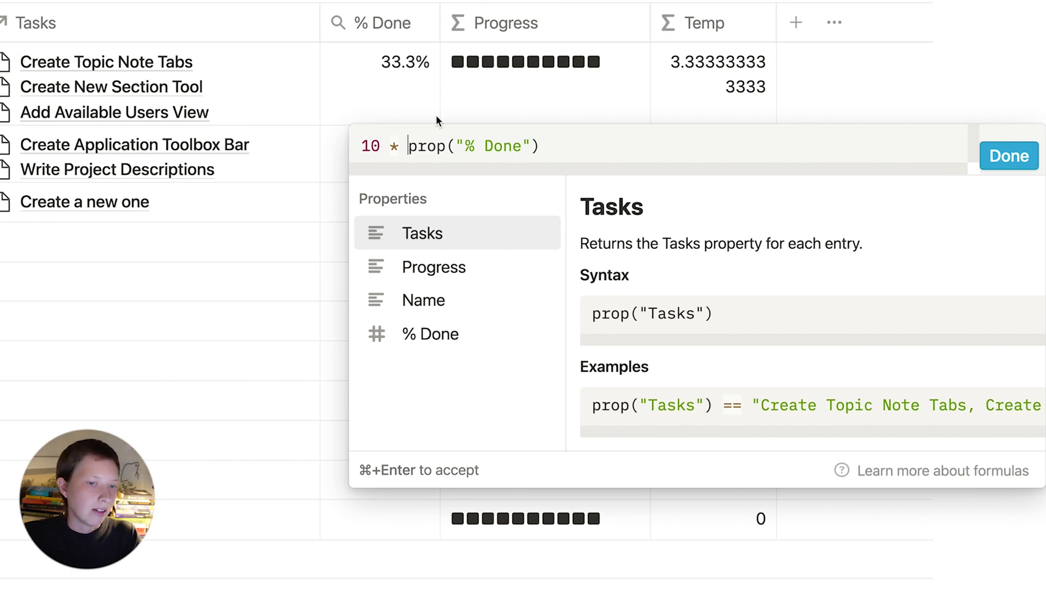
click(1000, 164)
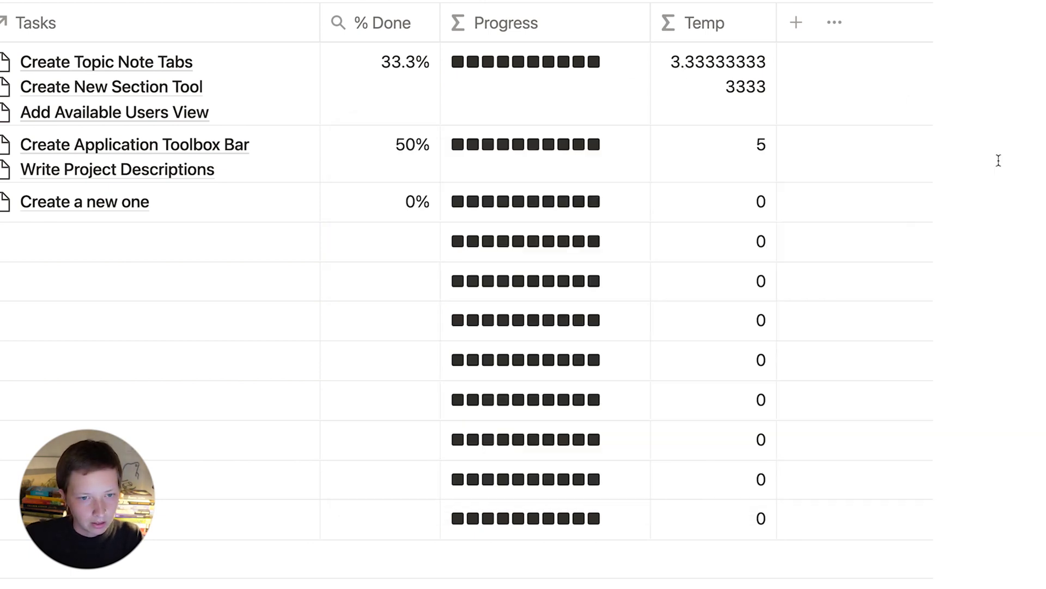
Step: Copy the full Temp formula text 10 * prop("% Done") to the clipboard
click(740, 90)
key(super+a)
key(super+c)
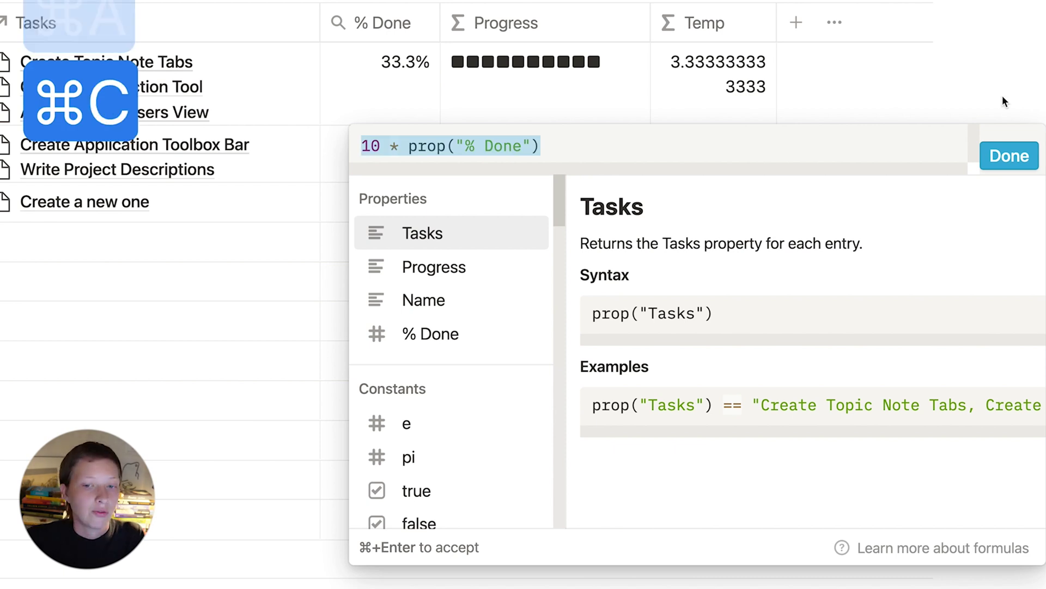
click(1008, 154)
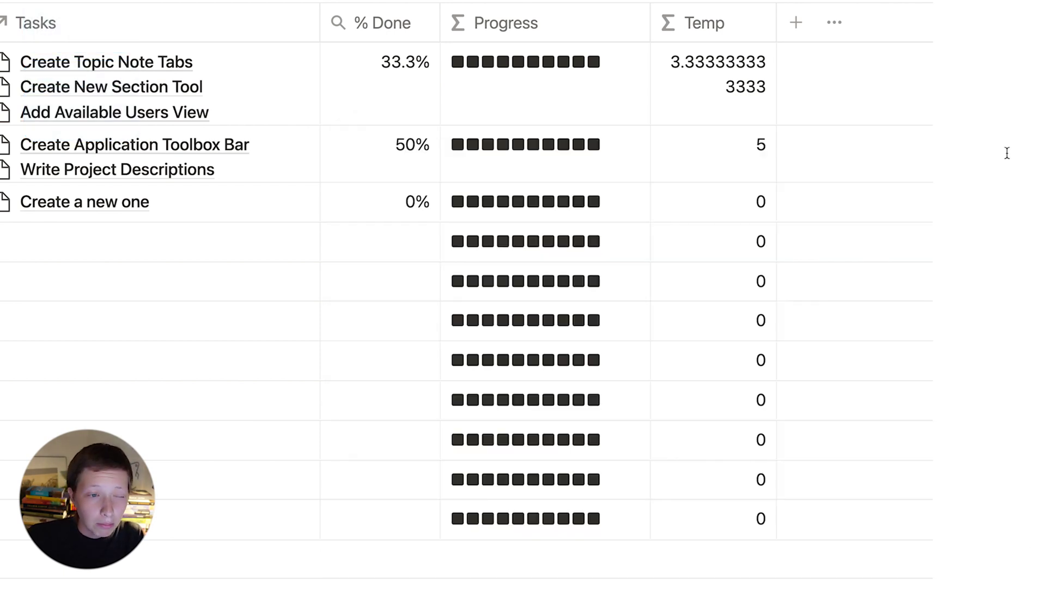
Step: Replace the fixed end 10 in the Progress formula with 10 * prop("% Done")
click(506, 83)
drag(598, 145, 578, 143)
key(BackSpace)
key(super+v)
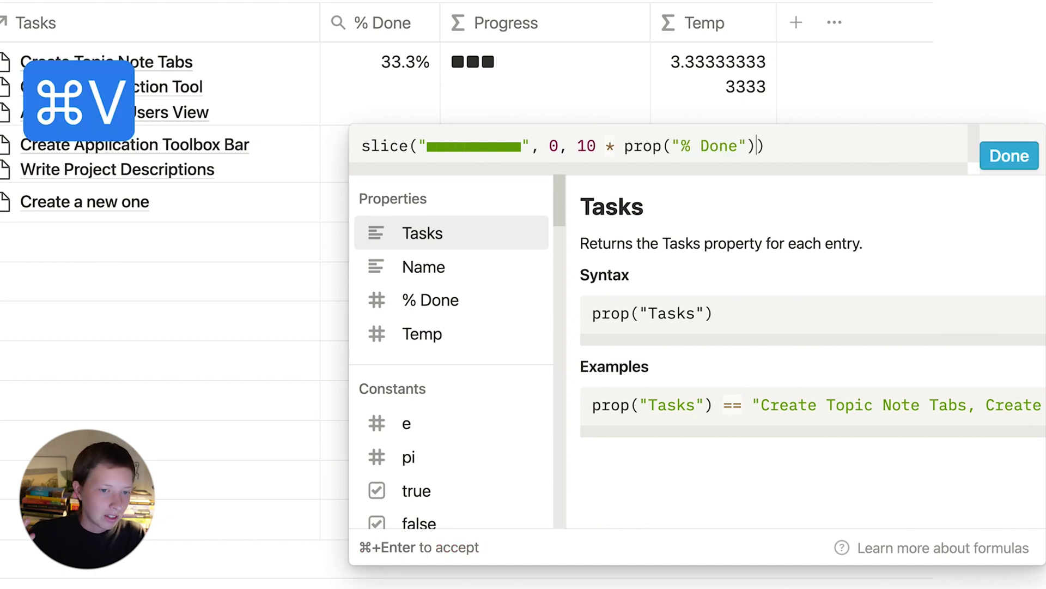
click(868, 109)
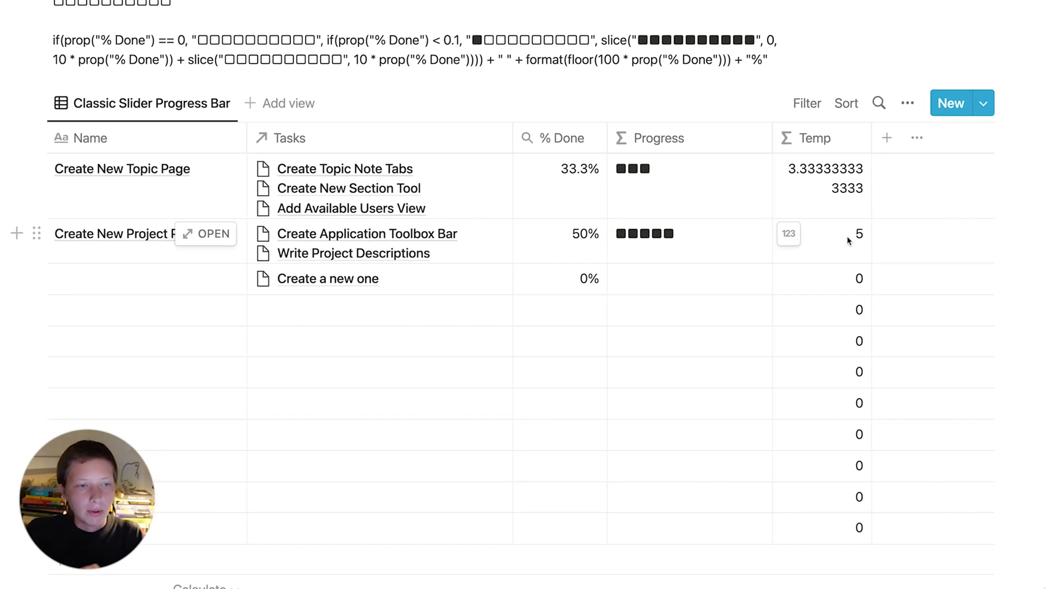
Step: Check the new bars, then widen Temp and move it between % Done and Progress
scroll(147, 322, up, 5)
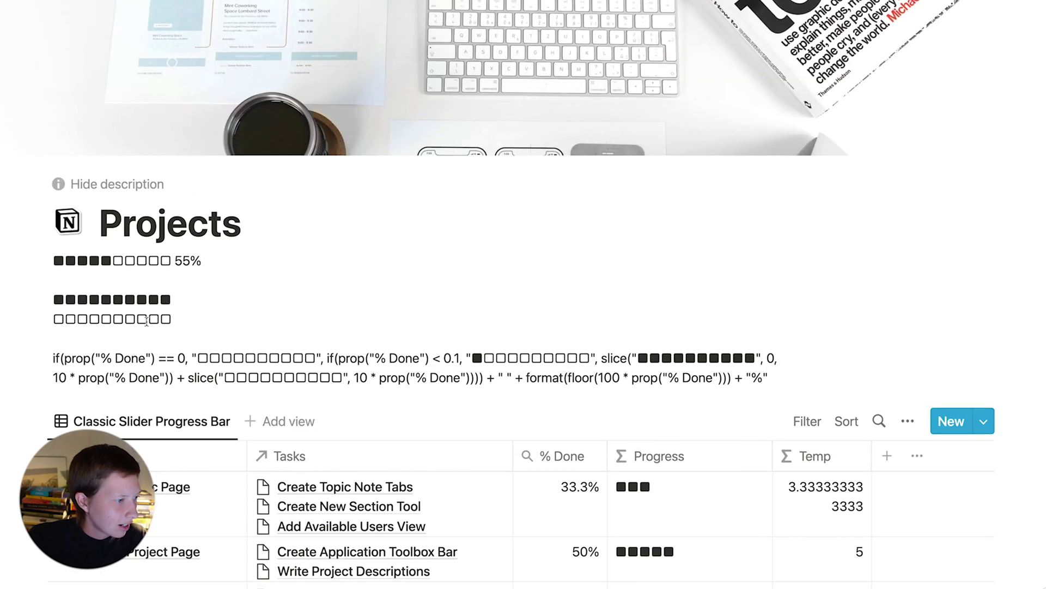
drag(170, 260, 113, 261)
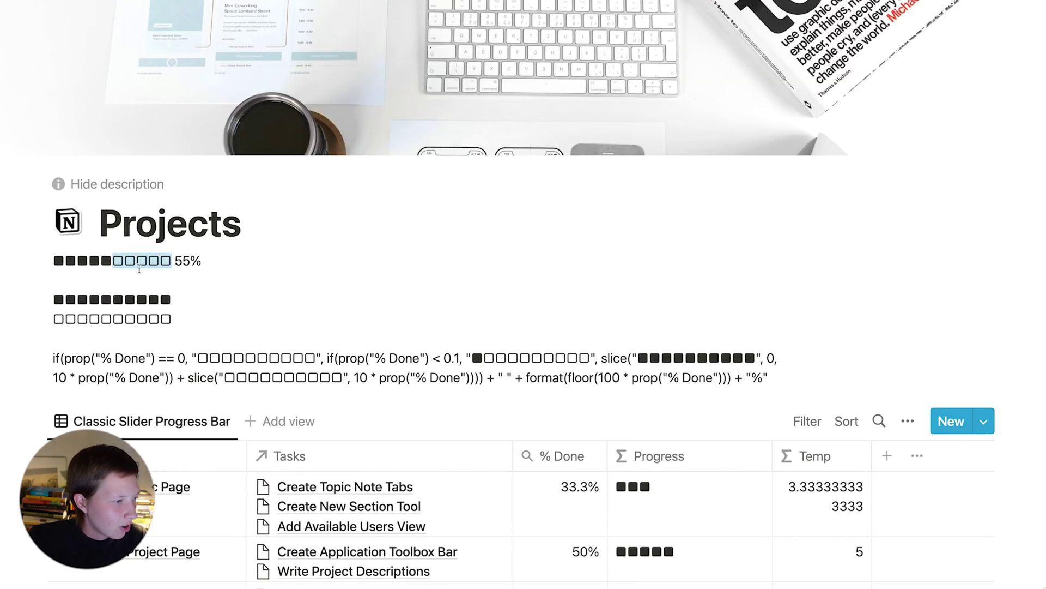
scroll(693, 407, down, 2)
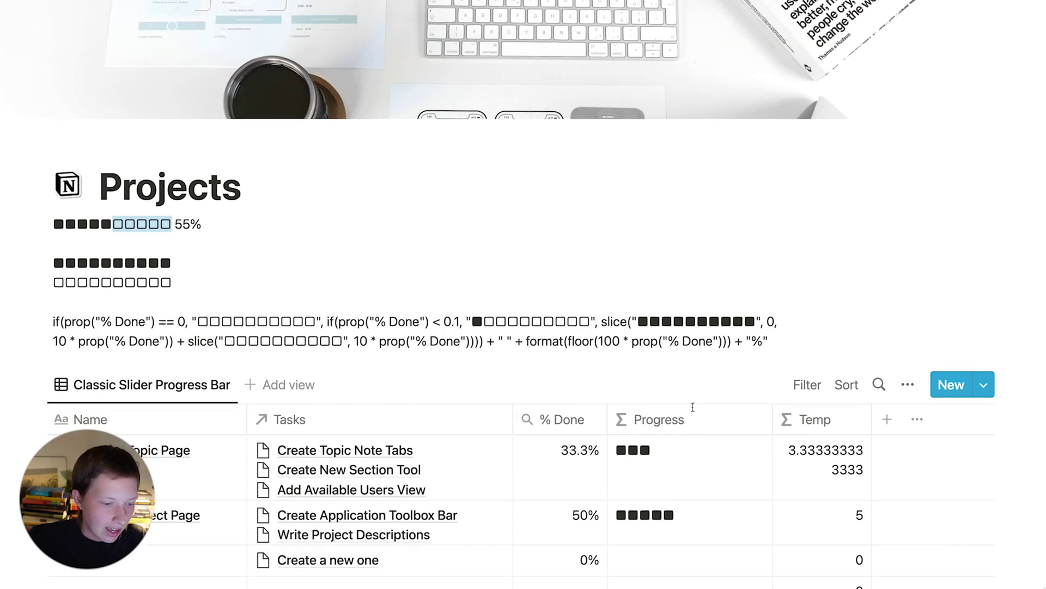
scroll(692, 407, down, 3)
click(643, 297)
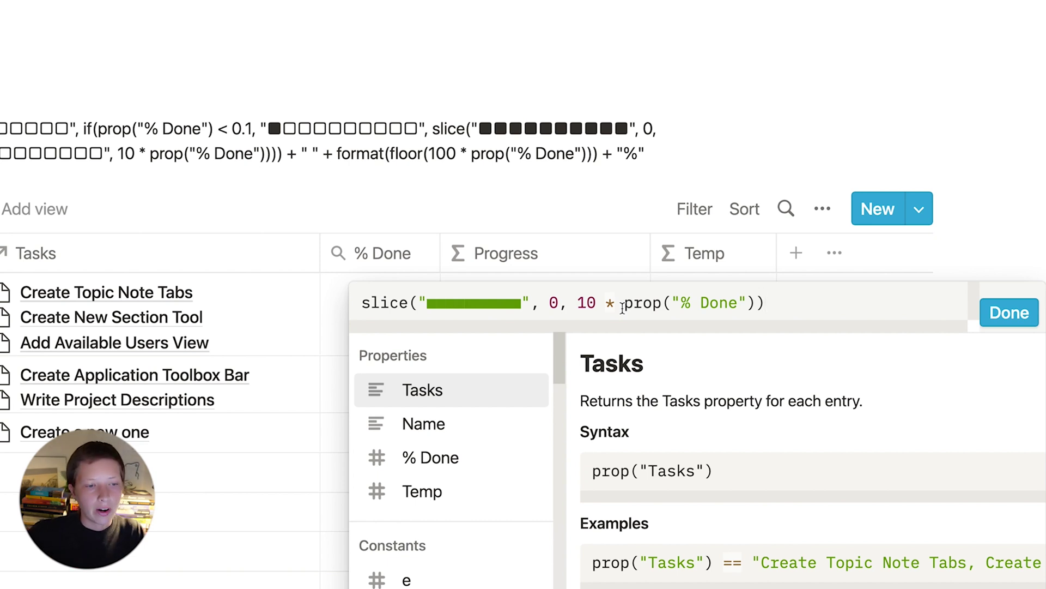
key(Return)
scroll(643, 136, down, 5)
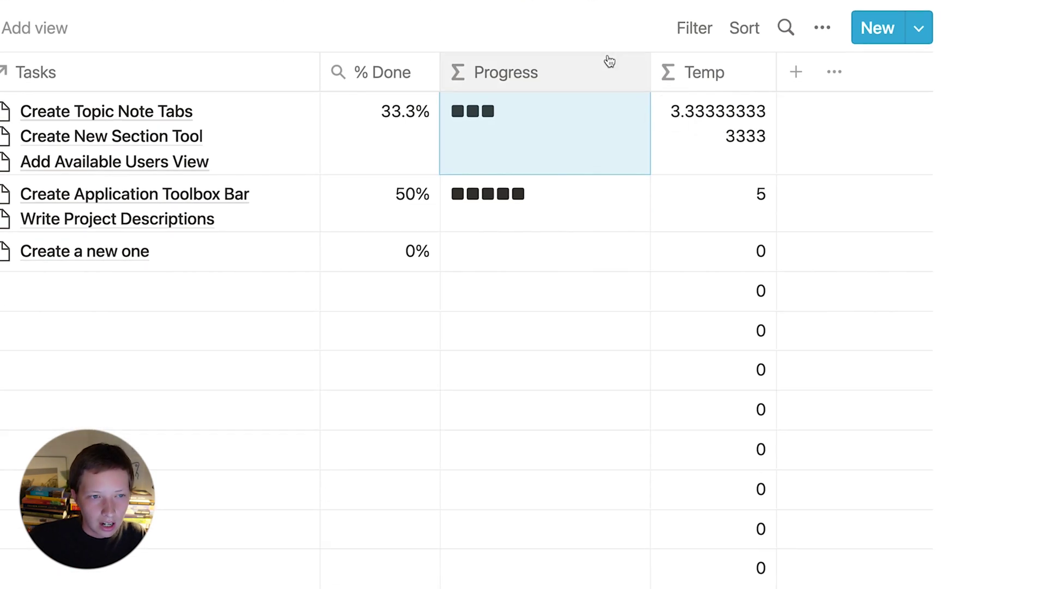
click(574, 24)
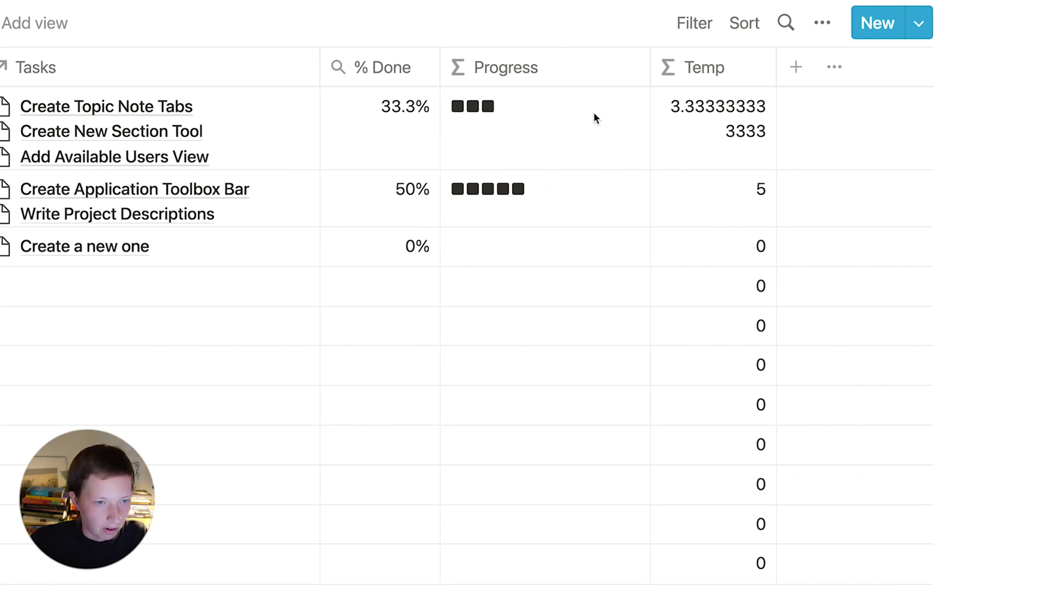
drag(776, 67, 829, 67)
drag(709, 67, 479, 122)
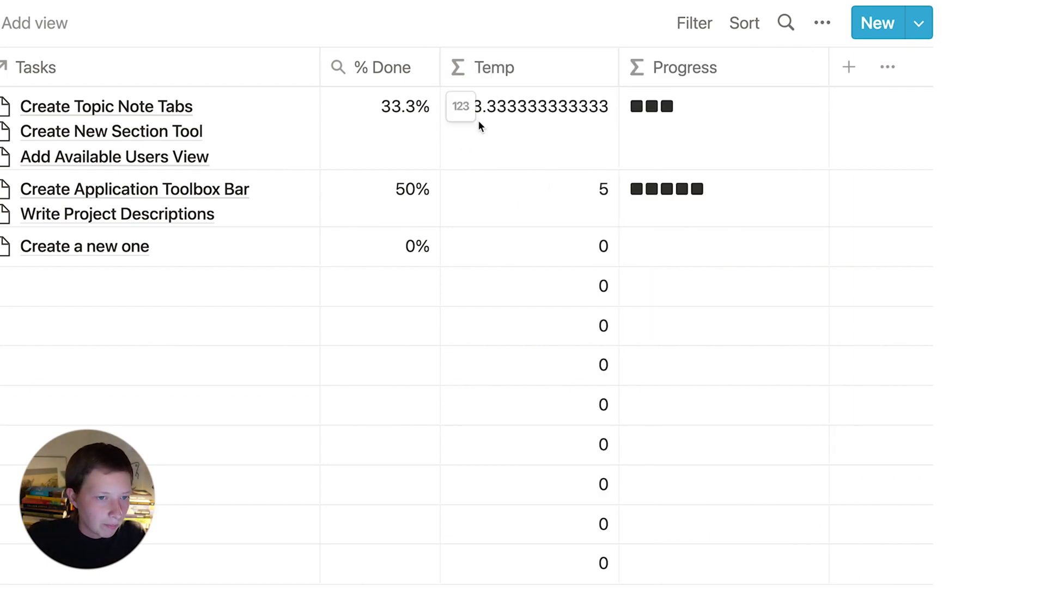
Step: Replace the Temp formula with a placeholder slice("", 0, 0)
click(457, 134)
key(super+a)
key(BackSpace)
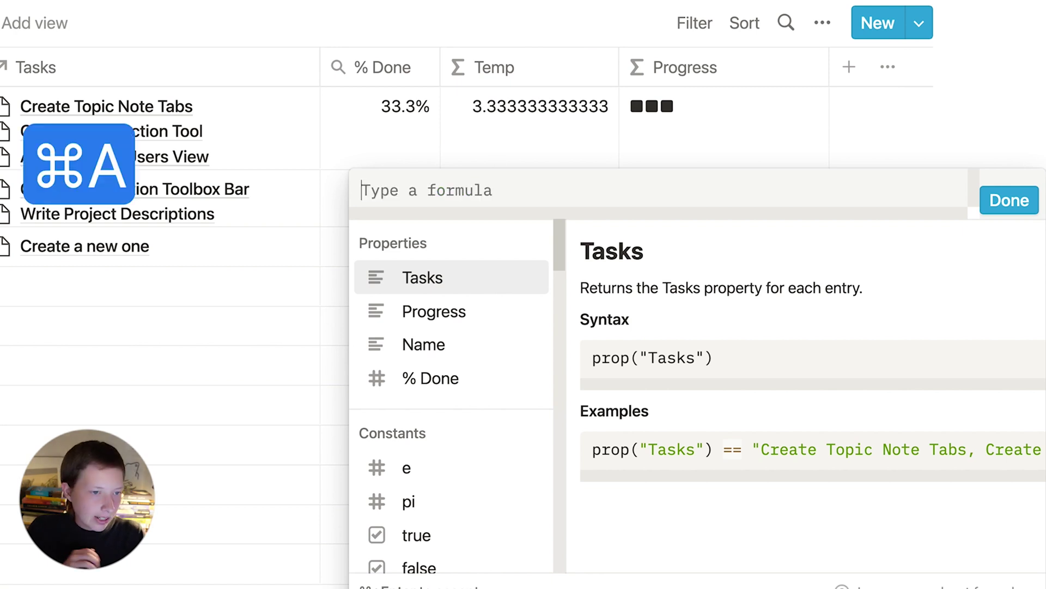
text(slice()
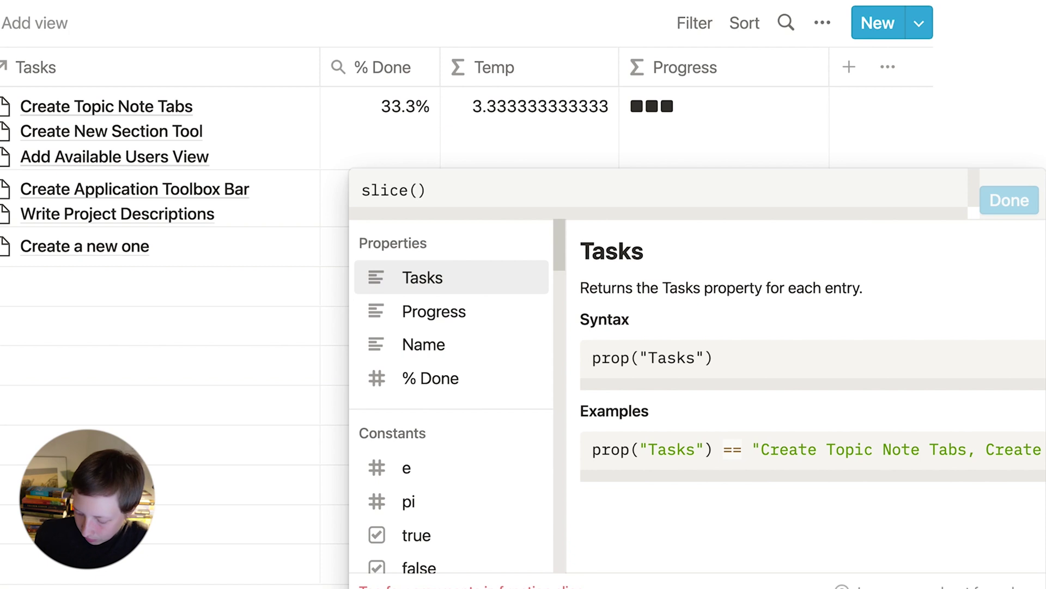
text("", 0,)
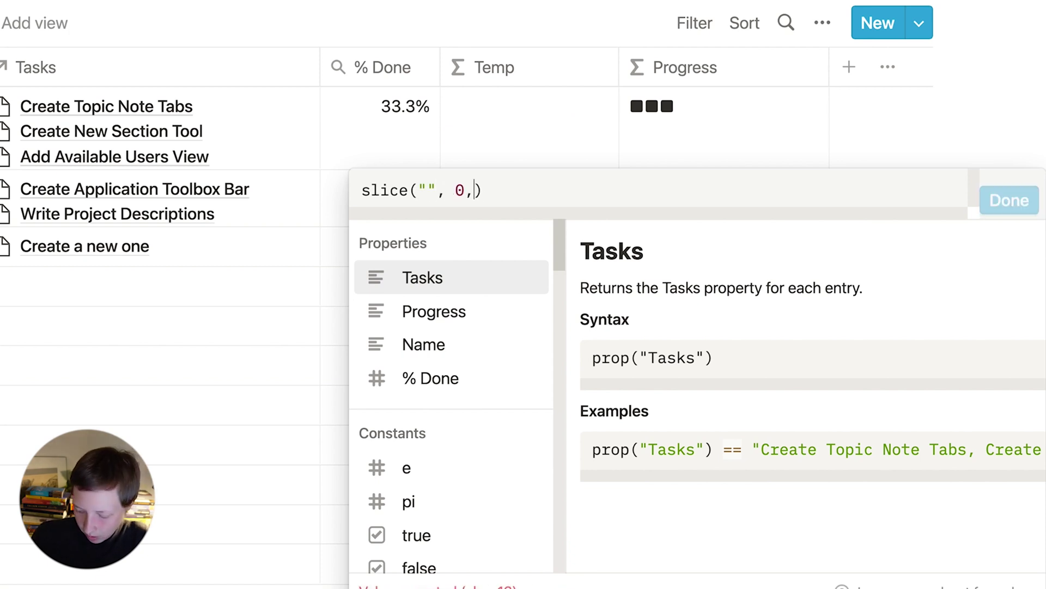
text( 0)
click(1009, 200)
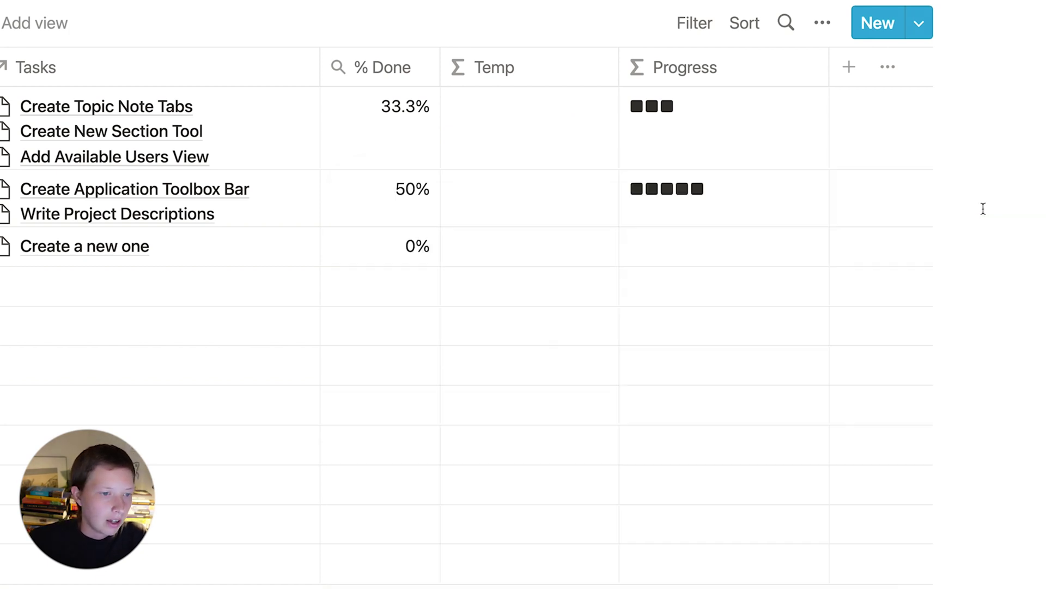
Step: Paste the sample bar's ten white squares into the slice's empty quotes
drag(146, 219, 10, 207)
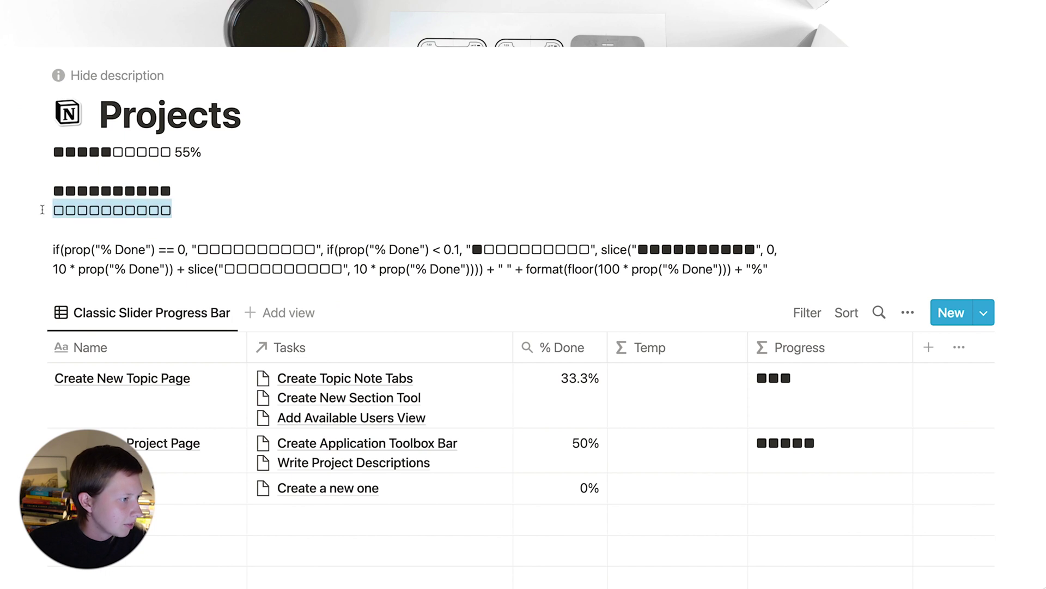
key(super+c)
scroll(740, 286, down, 2)
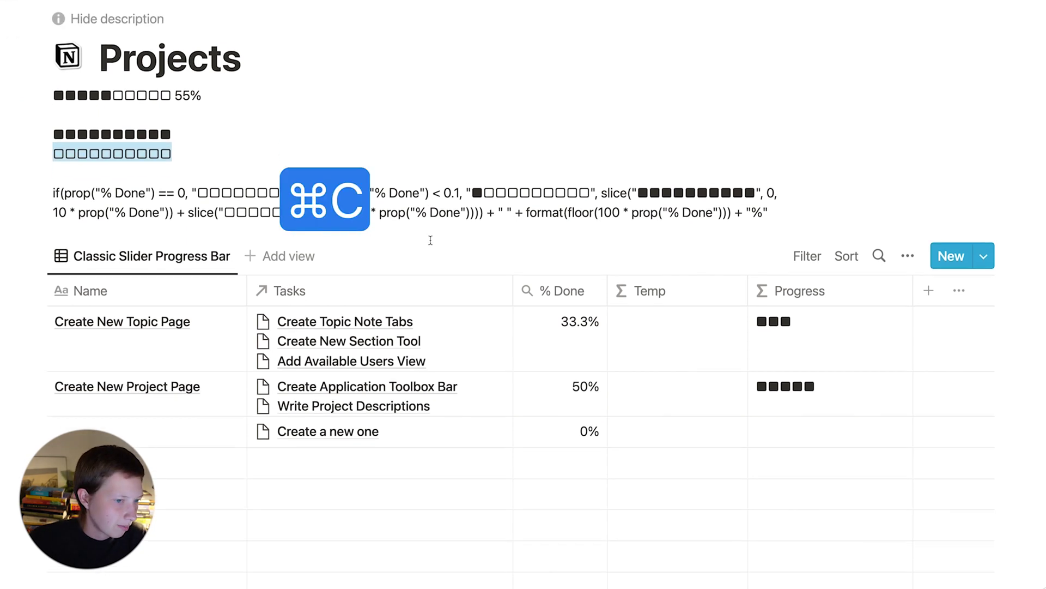
click(740, 286)
click(596, 305)
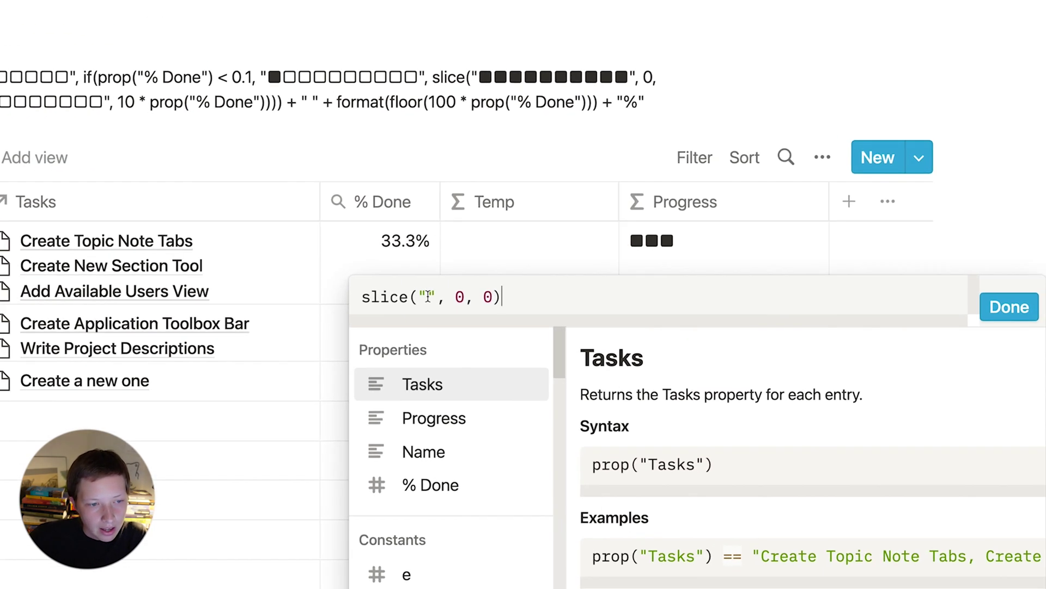
key(super+v)
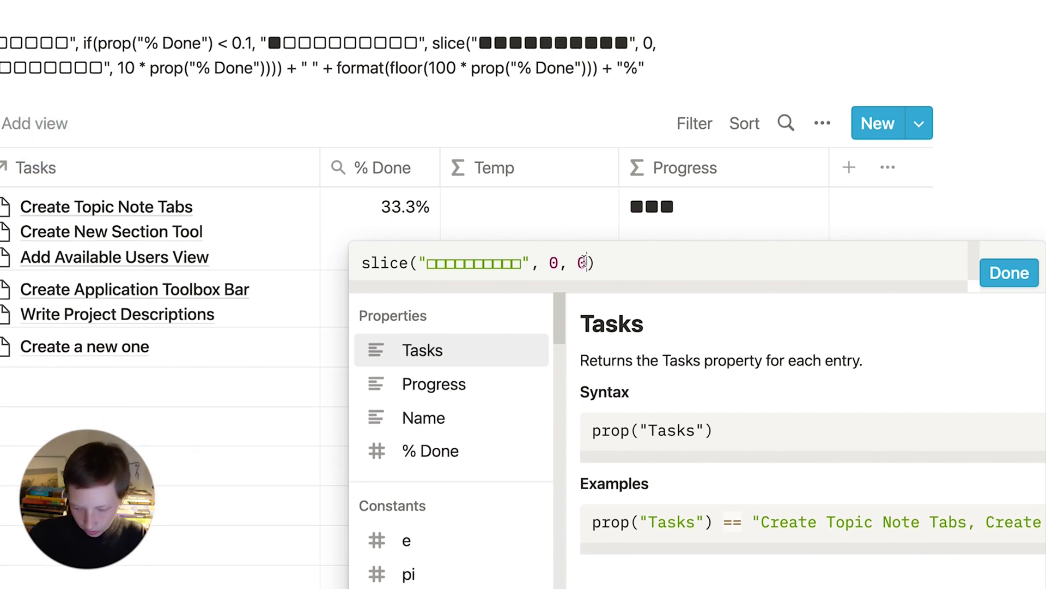
Step: Try end index values 1, 2, 5, 6 and 7 in the slice
click(586, 297)
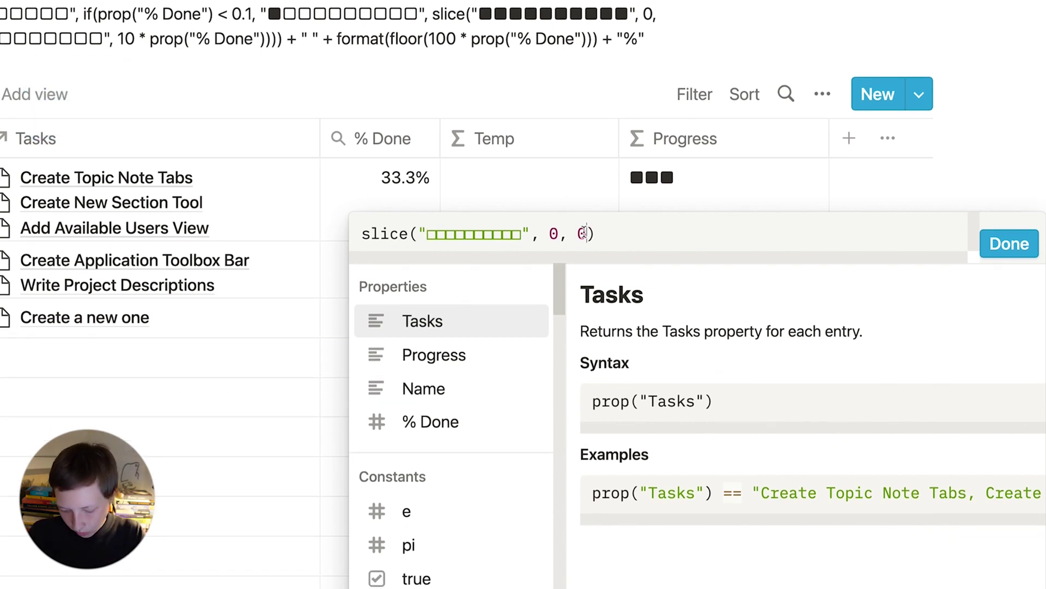
key(BackSpace)
text(1)
key(BackSpace)
text(2)
key(BackSpace)
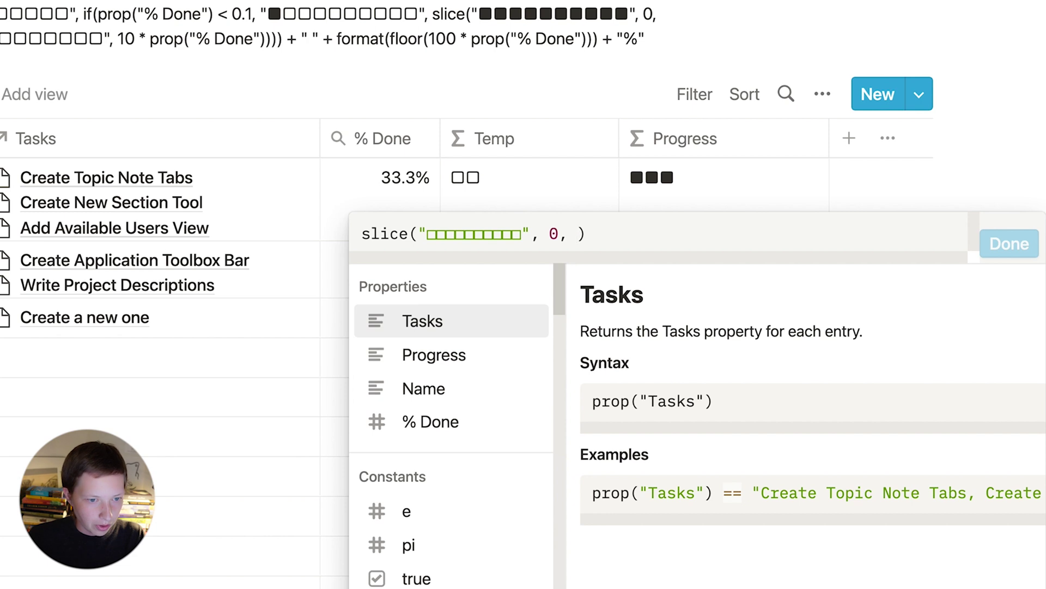
text(5)
key(BackSpace)
text(6)
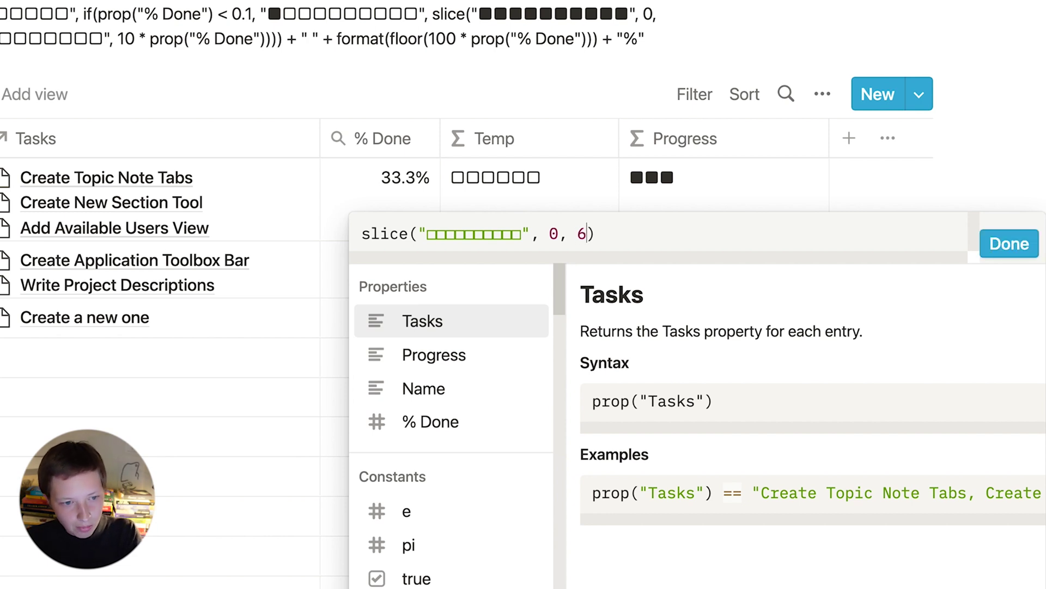
key(BackSpace)
text(7)
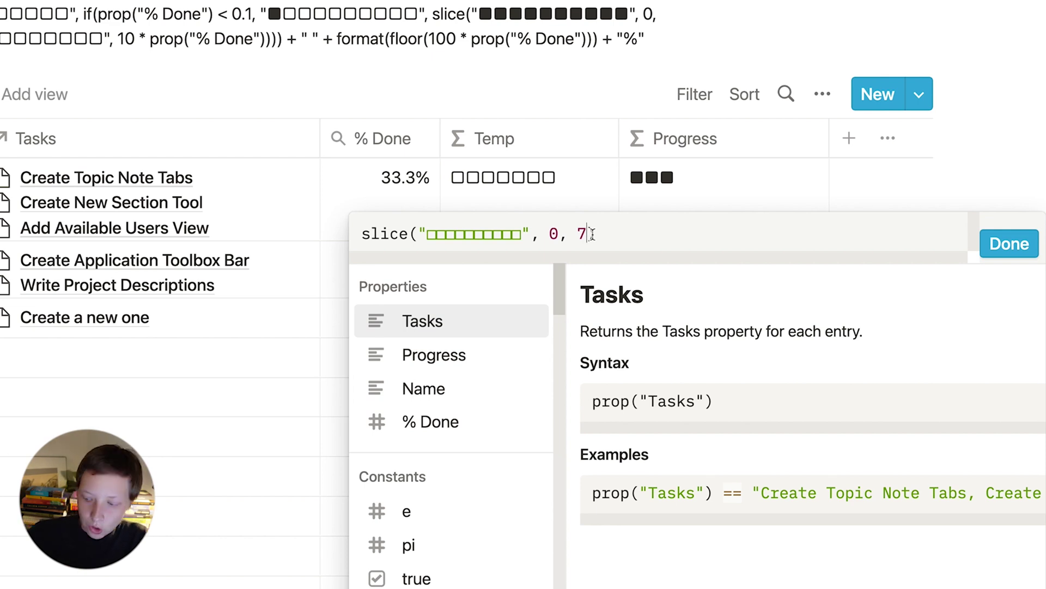
Step: Drop the end index and test start index values 7, 1, 2, 3 and 4
key(BackSpace)
key(BackSpace)
key(BackSpace)
key(BackSpace)
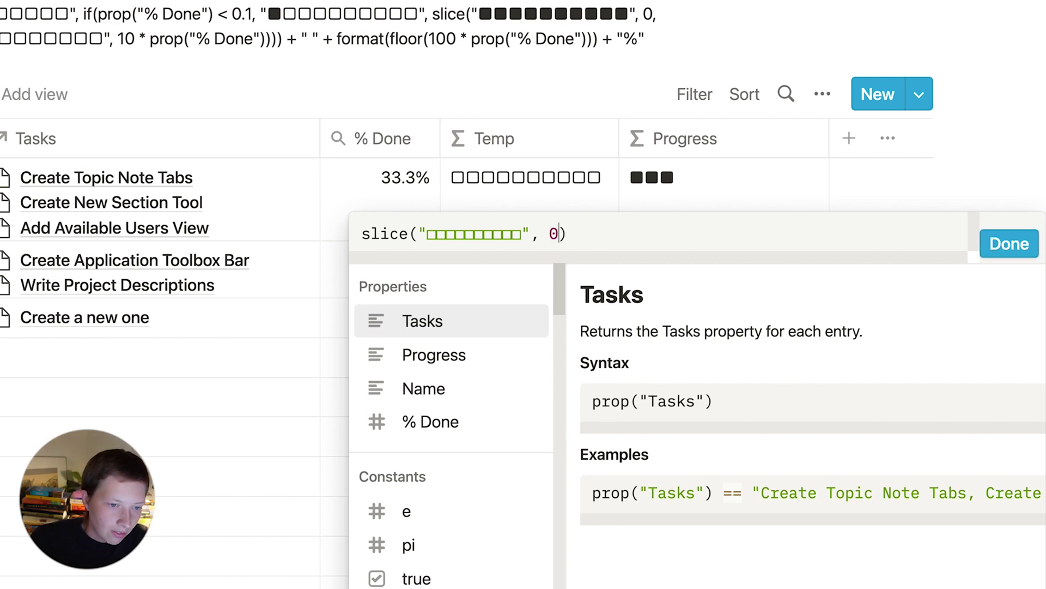
text(7)
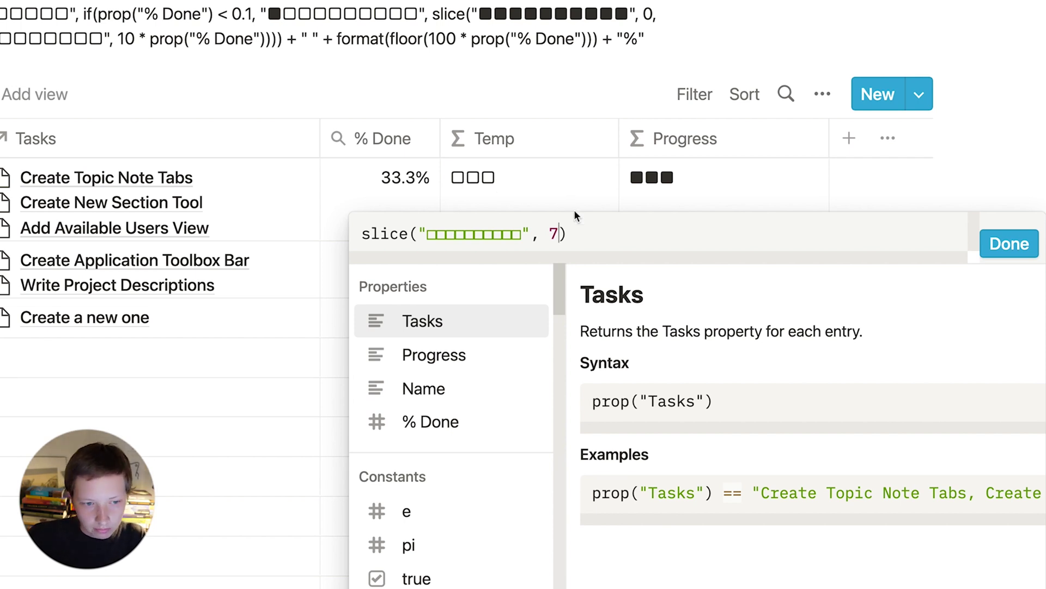
key(BackSpace)
text(1)
key(BackSpace)
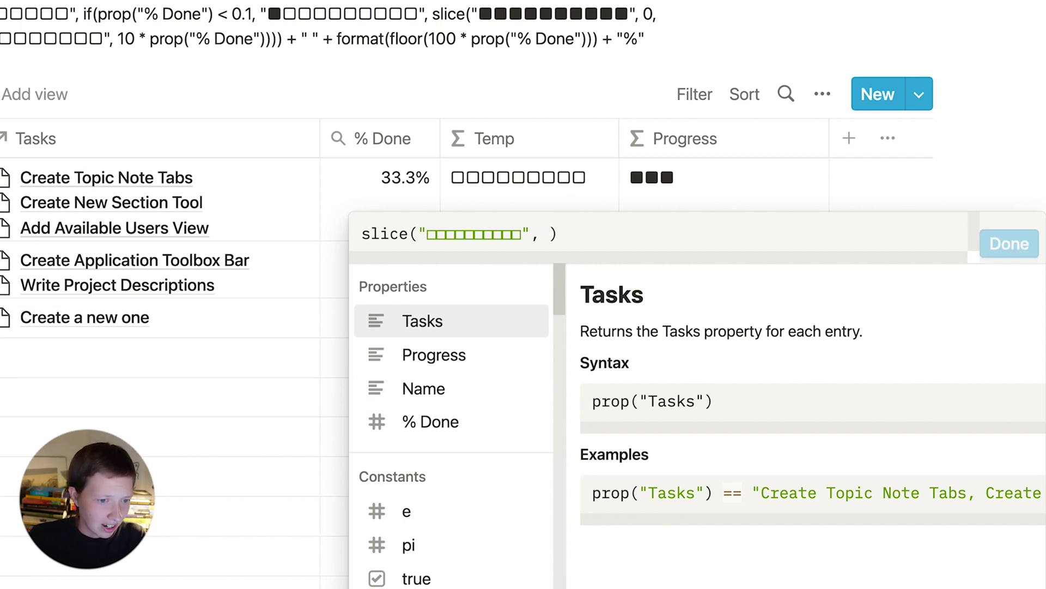
text(2)
key(BackSpace)
text(3)
key(BackSpace)
text(4)
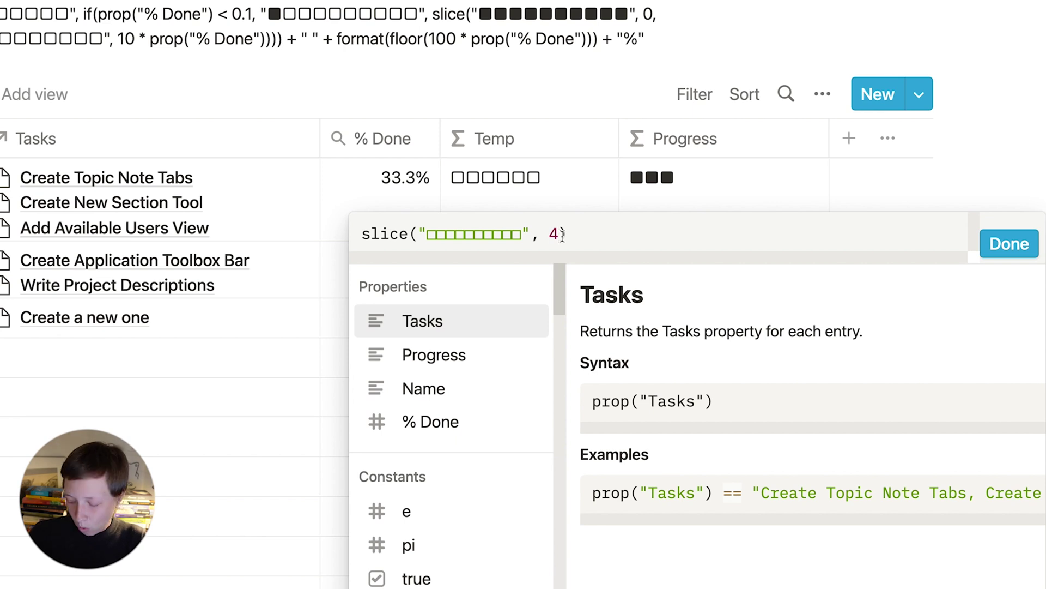
Step: Set the slice start to 10 * prop("% Done") and save the Temp formula
key(BackSpace)
text(10 *)
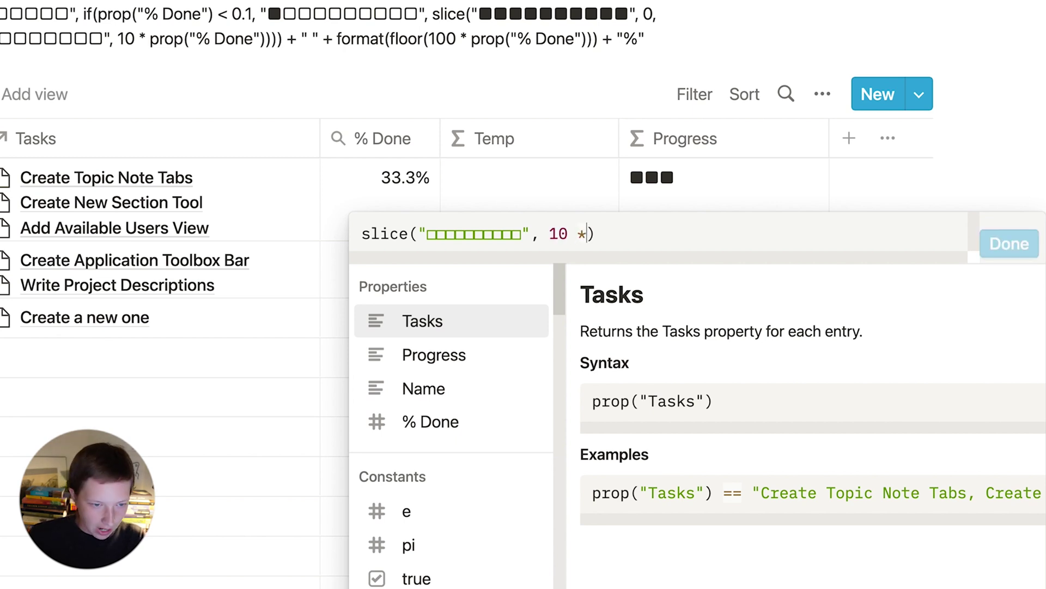
click(482, 416)
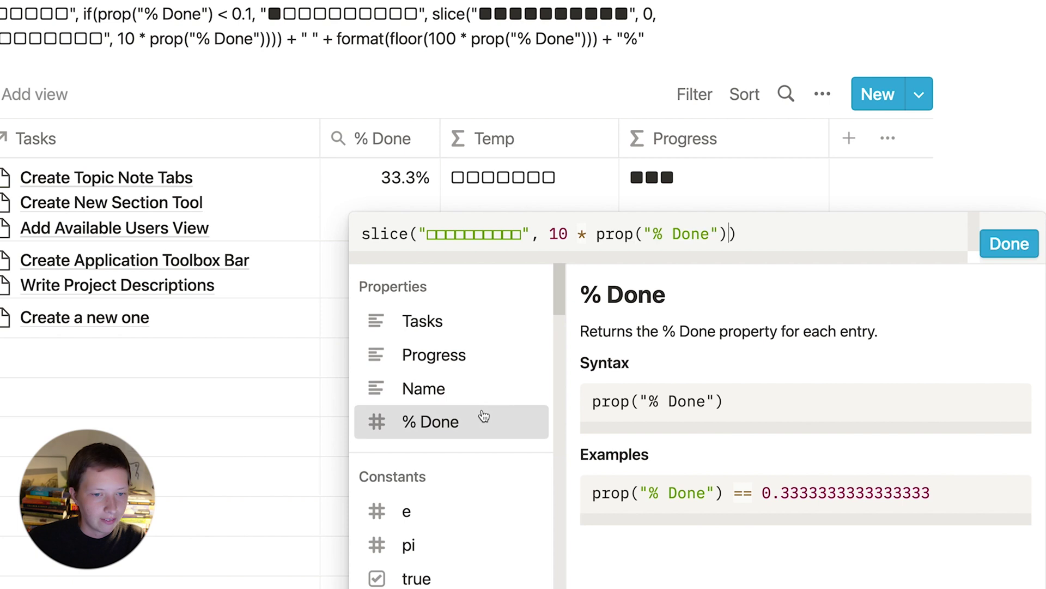
key(Return)
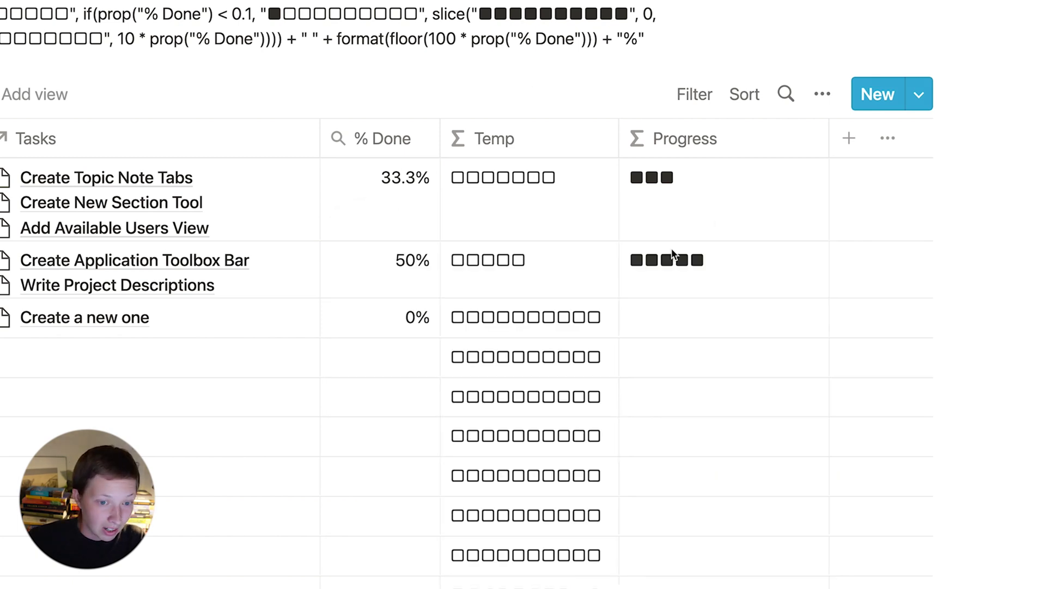
Step: Copy Temp's white-square slice formula
click(539, 200)
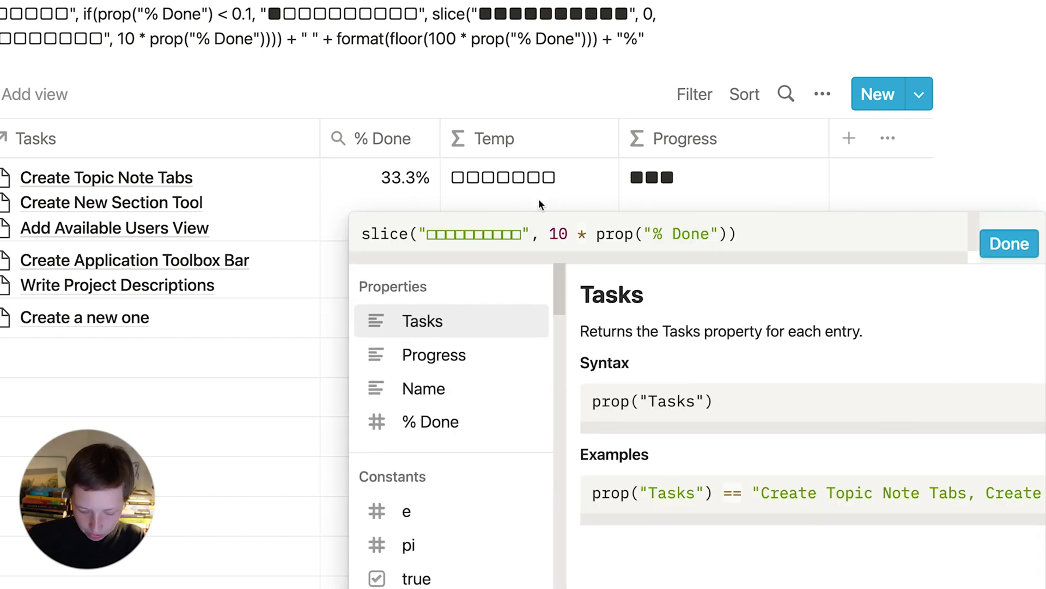
key(super+a)
key(super+c)
click(1028, 254)
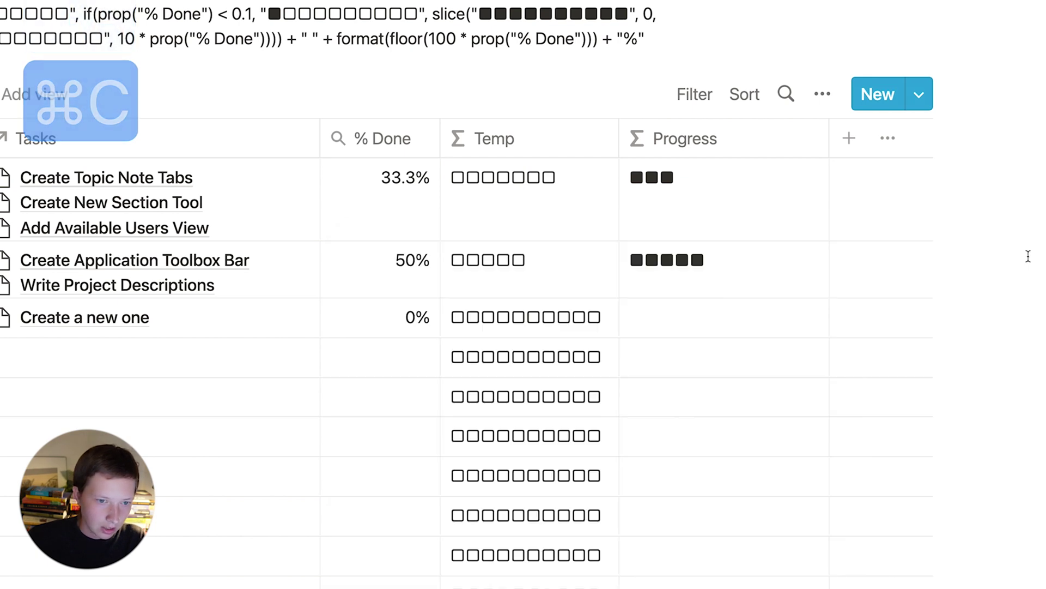
Step: Append + and the white-square slice to the Progress formula, then select Temp's formula
click(663, 207)
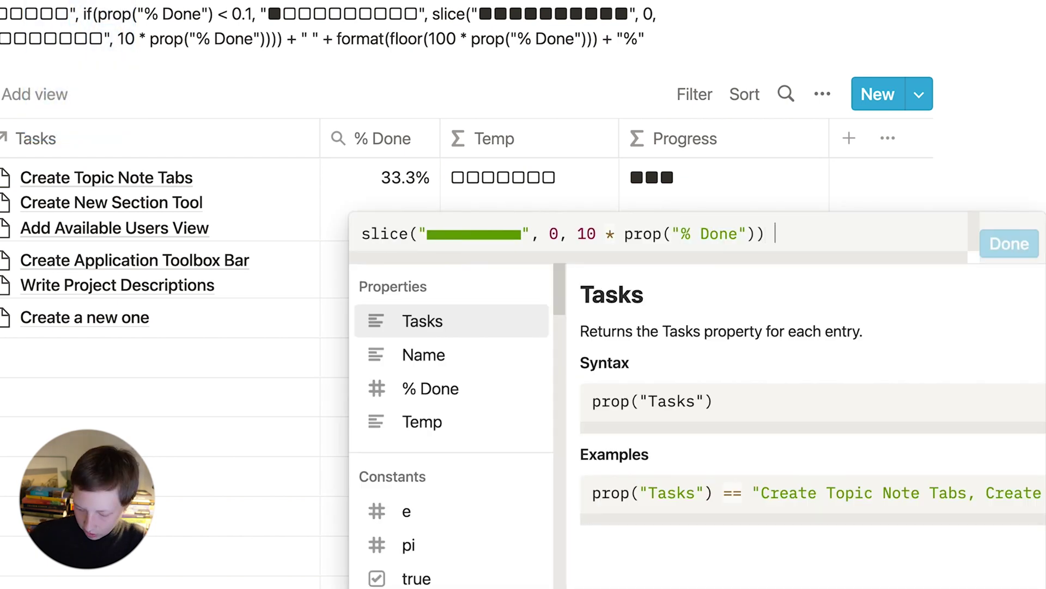
text(+)
key(super+v)
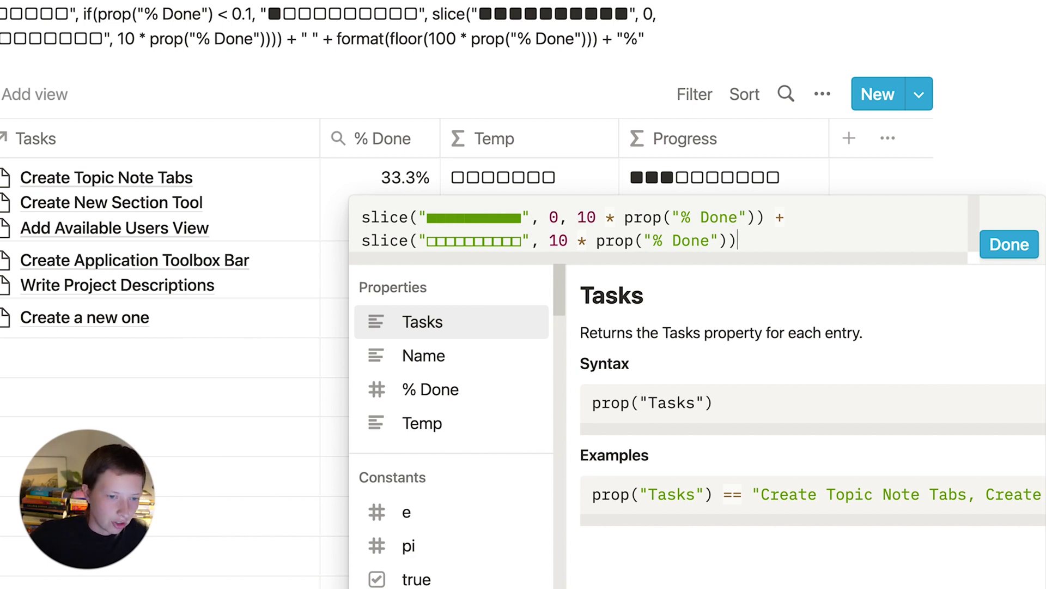
click(781, 216)
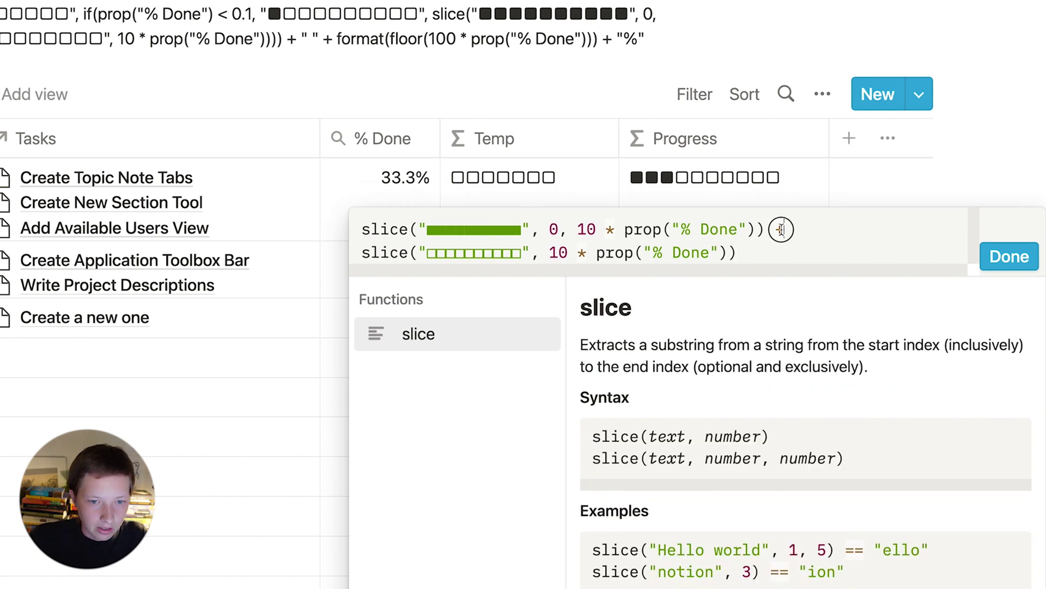
click(1010, 256)
click(535, 145)
key(super+a)
Step: Empty the Temp formula, widen the column, and place it between % Done and Progress
key(BackSpace)
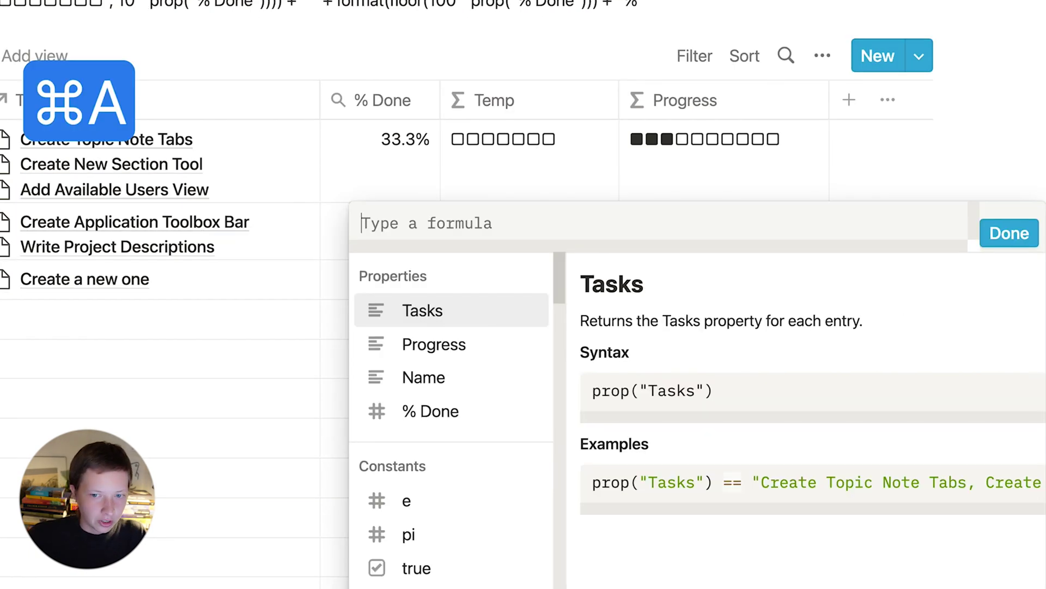
click(1003, 233)
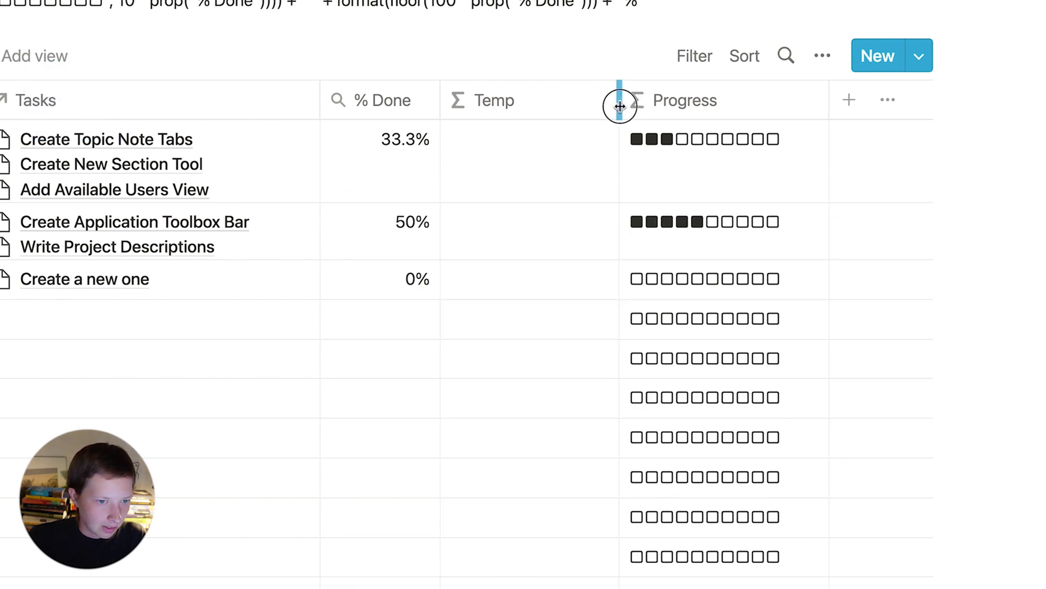
drag(619, 105, 709, 116)
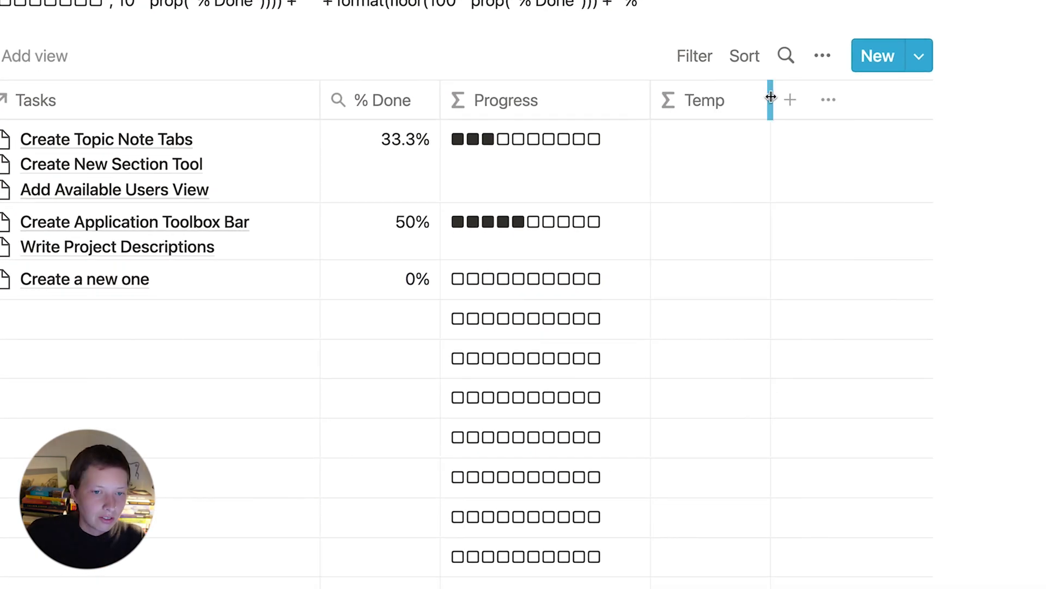
drag(771, 97, 838, 98)
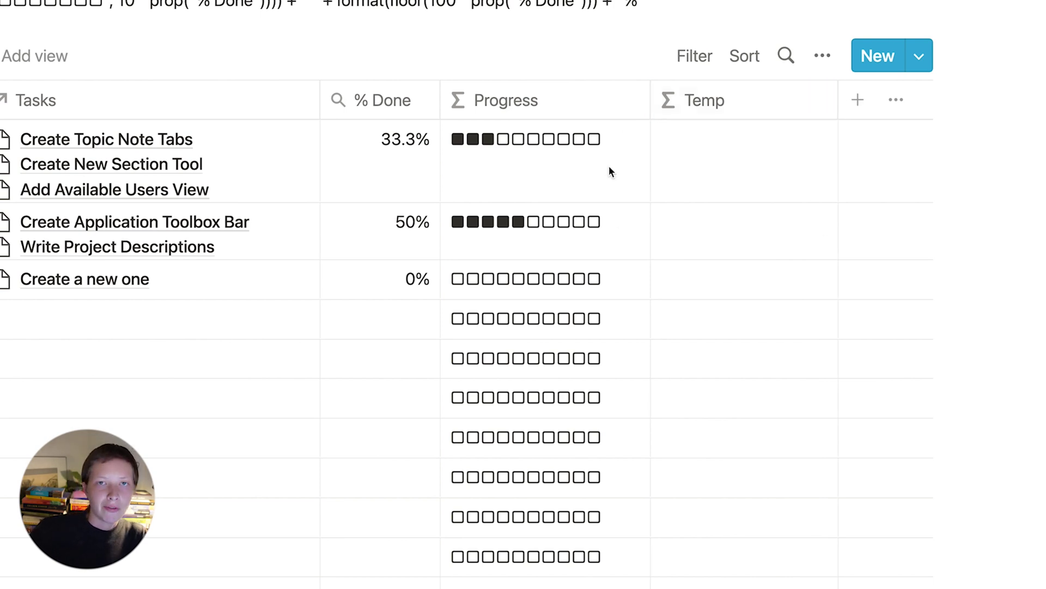
drag(702, 100, 502, 100)
Step: Start a new Temp formula: if(prop("% Done") < 0.1, "", "")
click(532, 23)
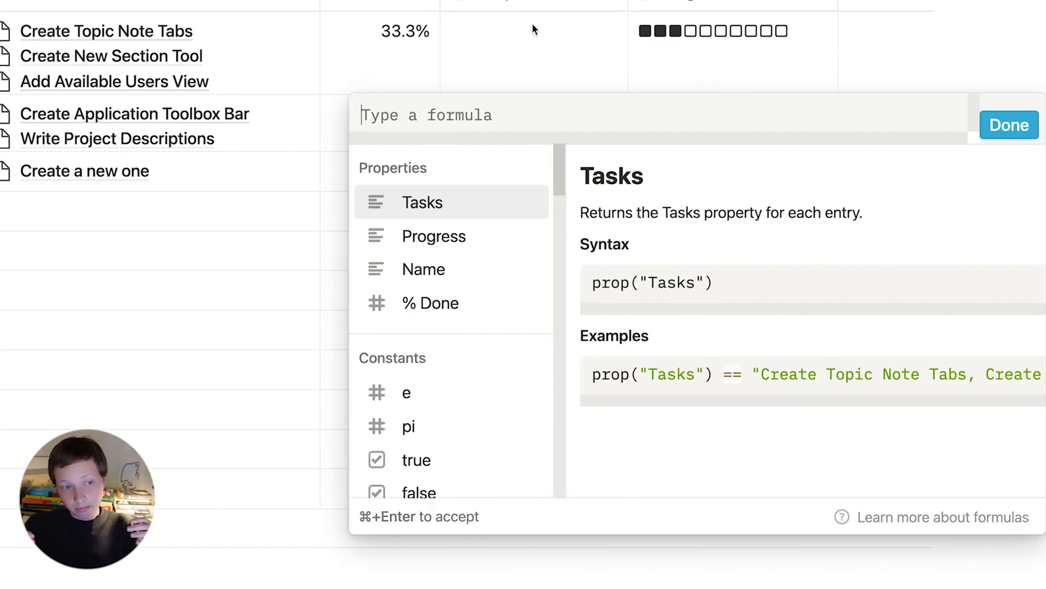
text(if)
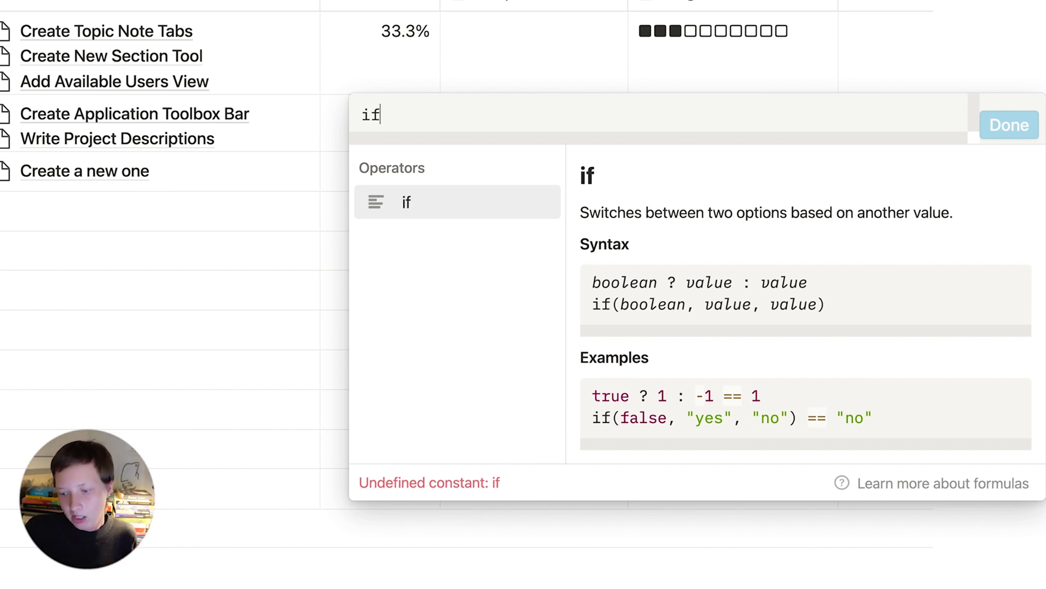
text(()
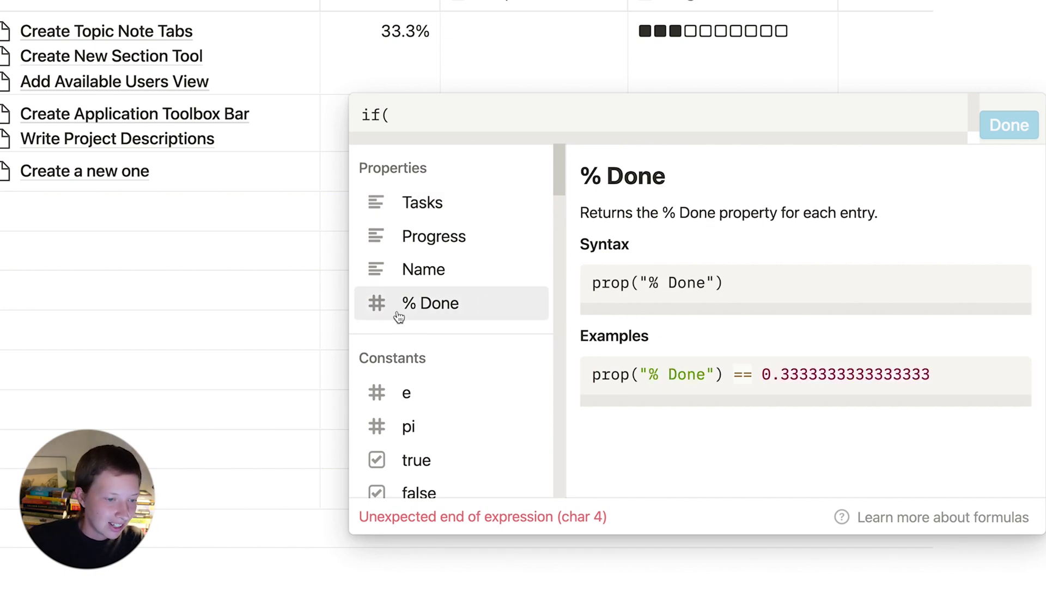
click(436, 315)
text(< .)
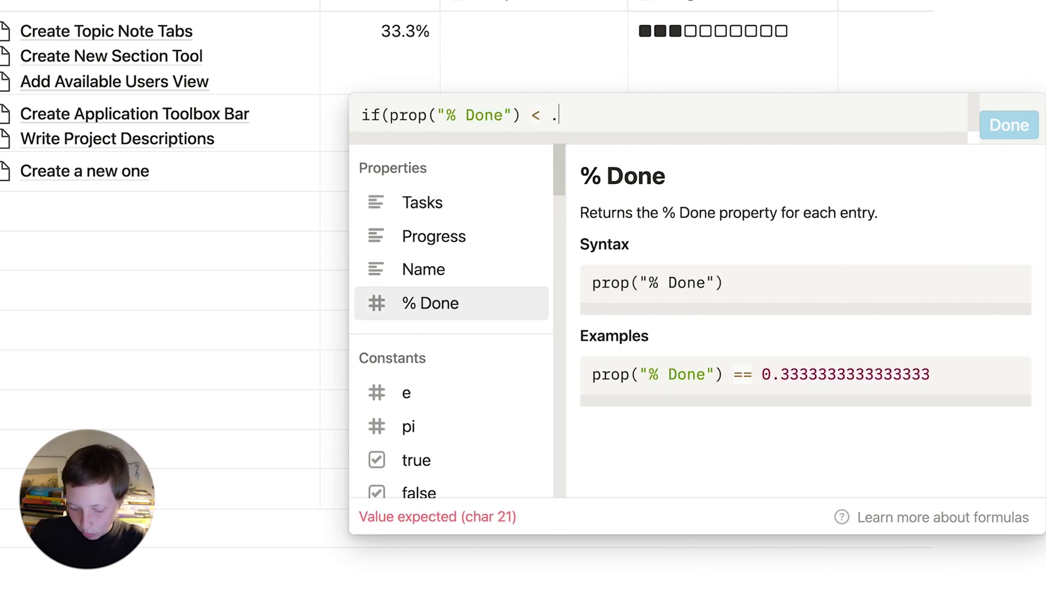
text(1, )
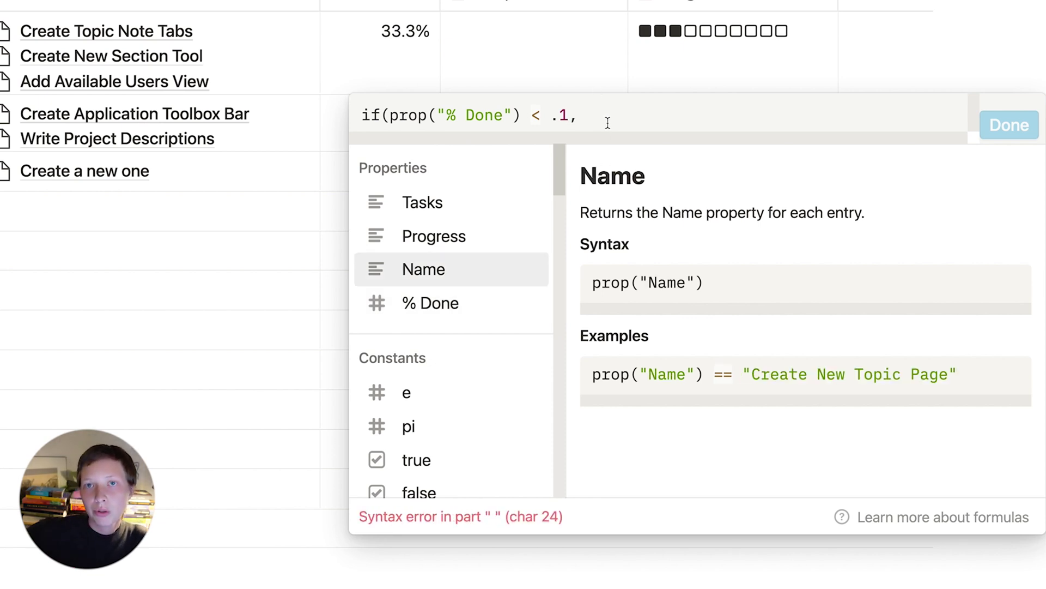
text("", "")
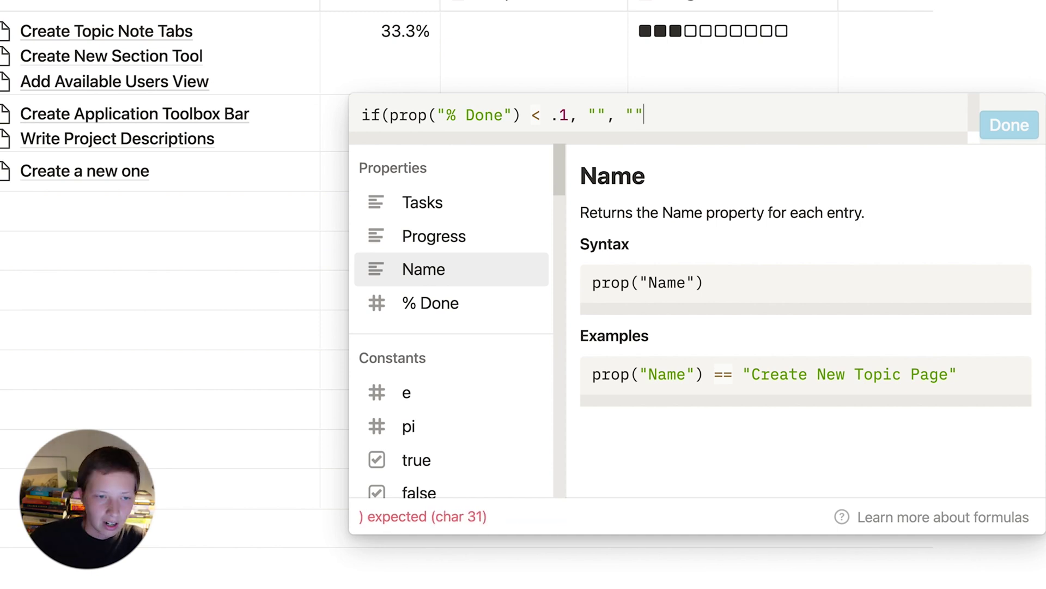
text())
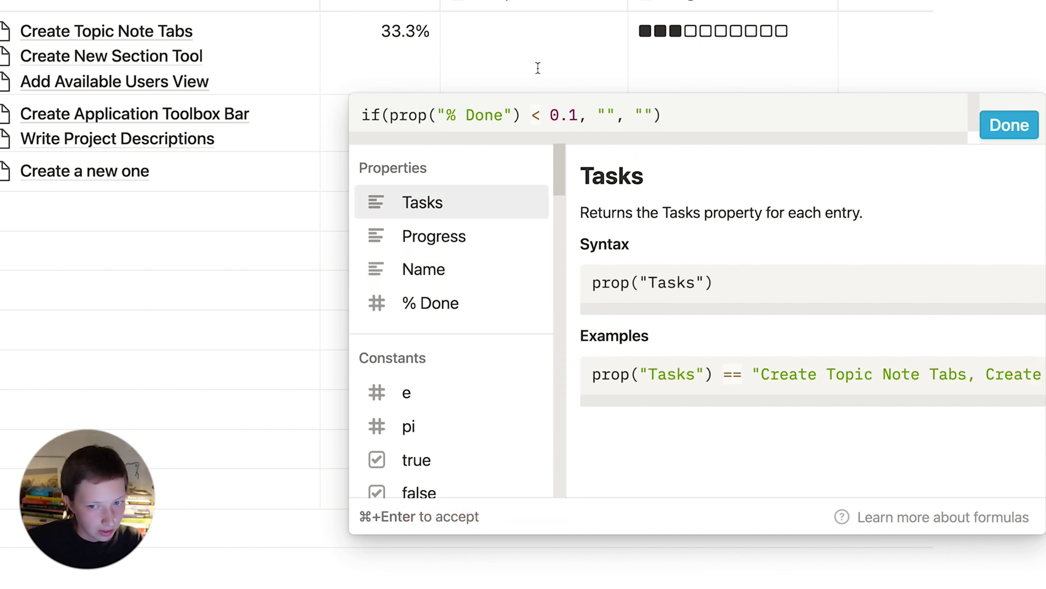
click(551, 115)
text(0)
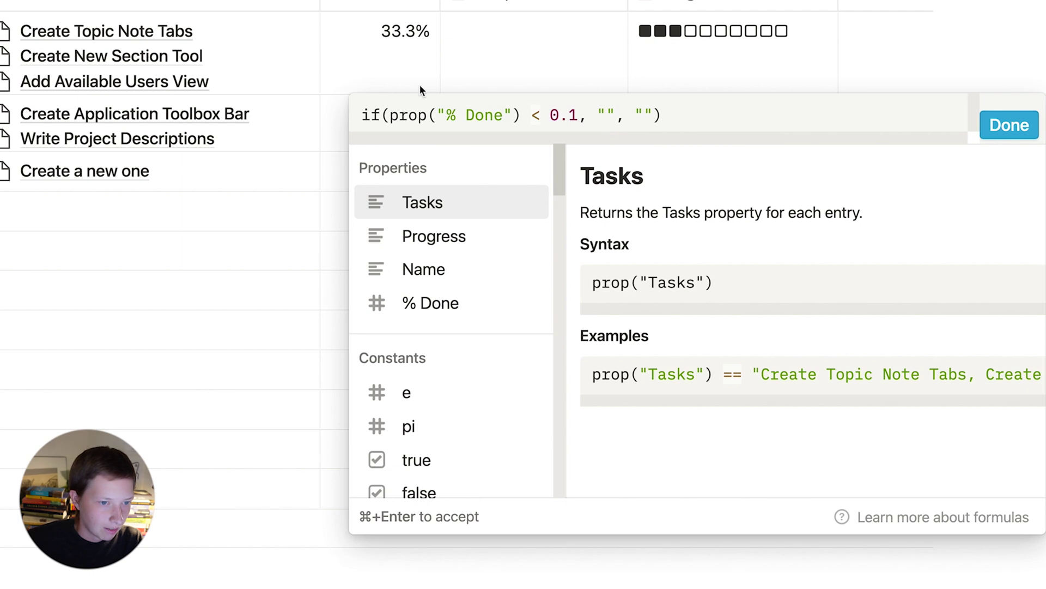
click(522, 41)
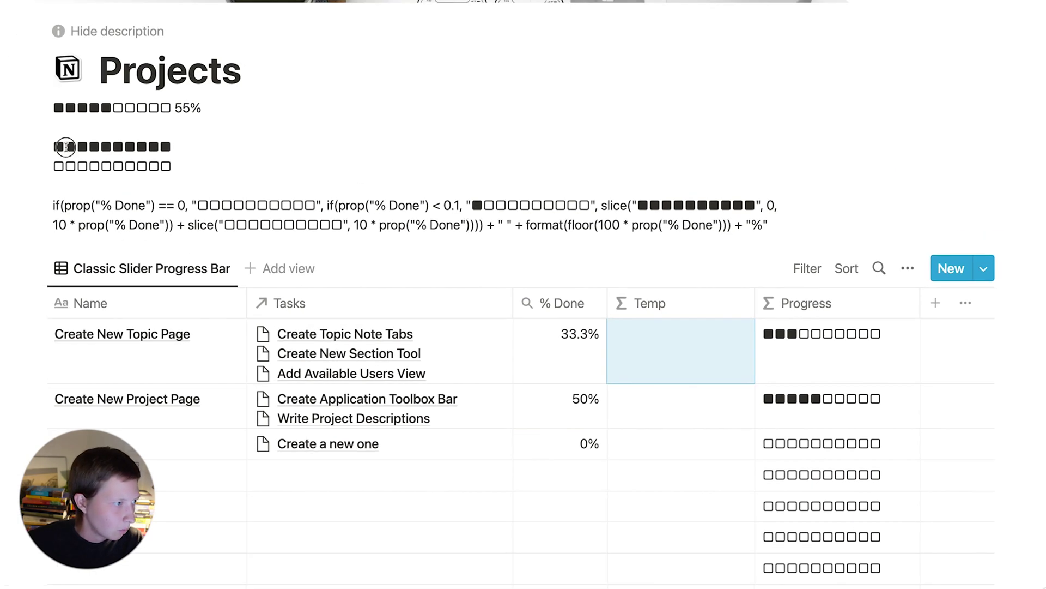
Step: Fill the first result with one filled square followed by nine empty squares
drag(66, 147, 56, 147)
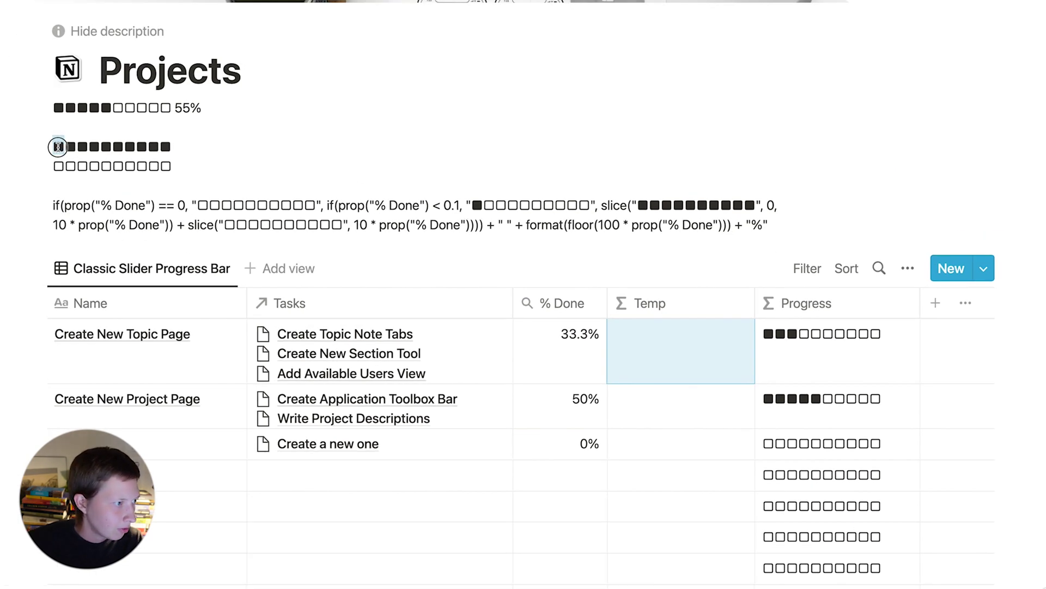
key(super+c)
click(652, 332)
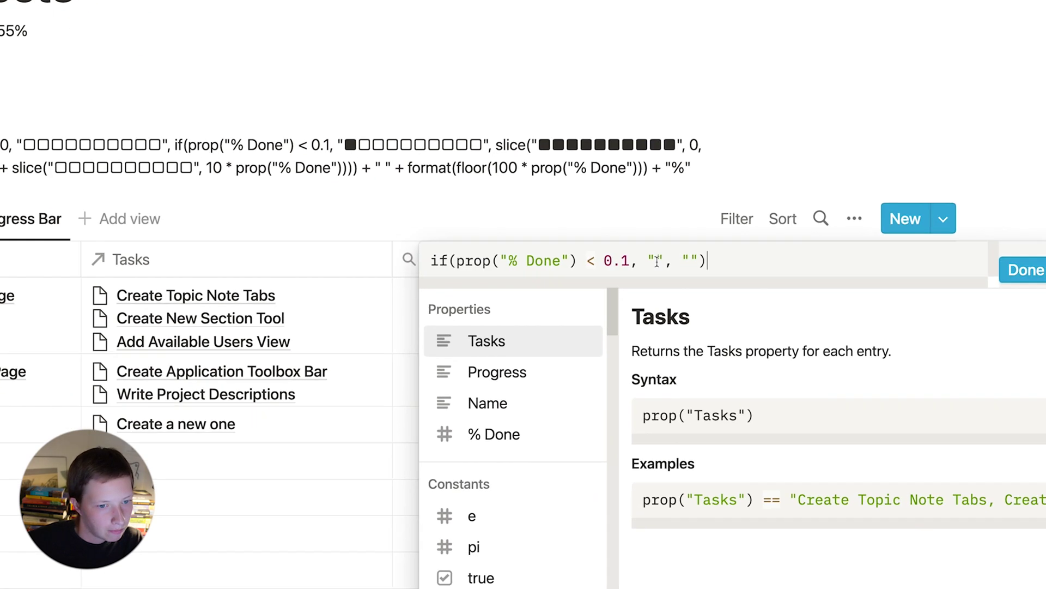
key(super+v)
click(1009, 244)
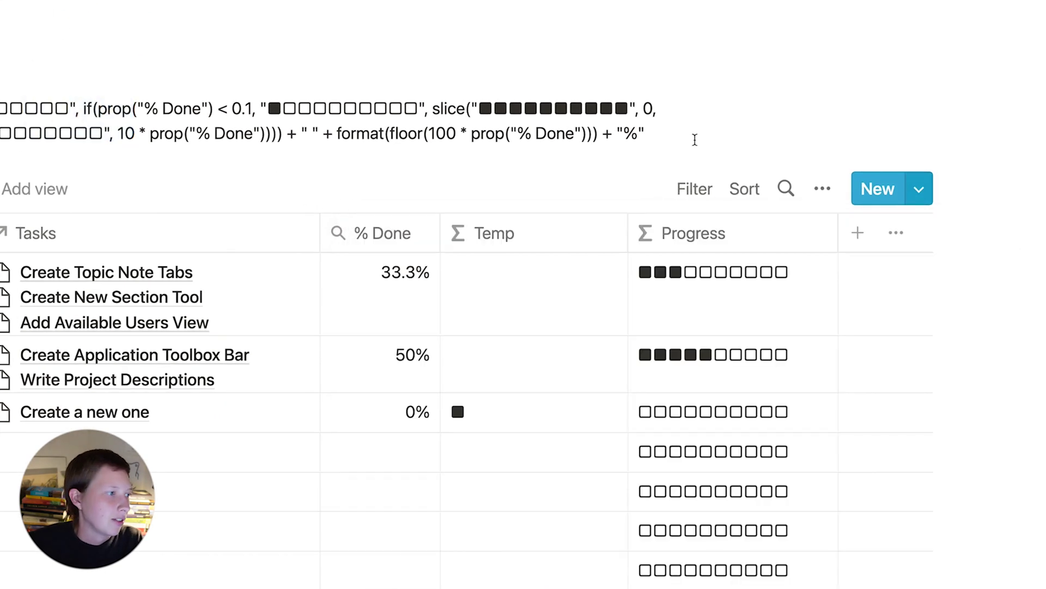
drag(162, 166, 55, 166)
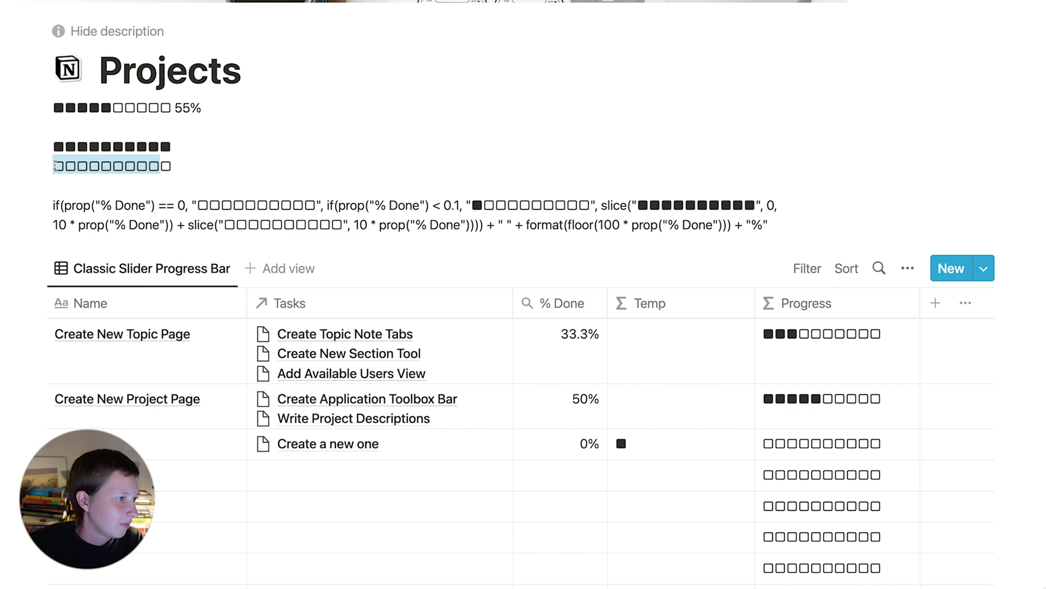
key(super+c)
click(692, 326)
click(746, 304)
key(super+v)
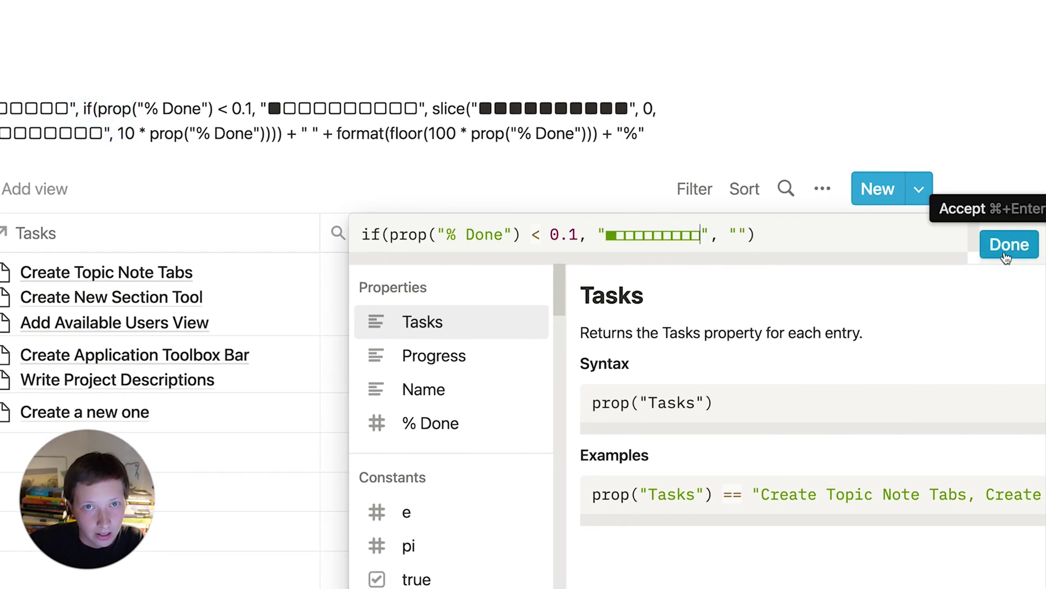
click(1009, 244)
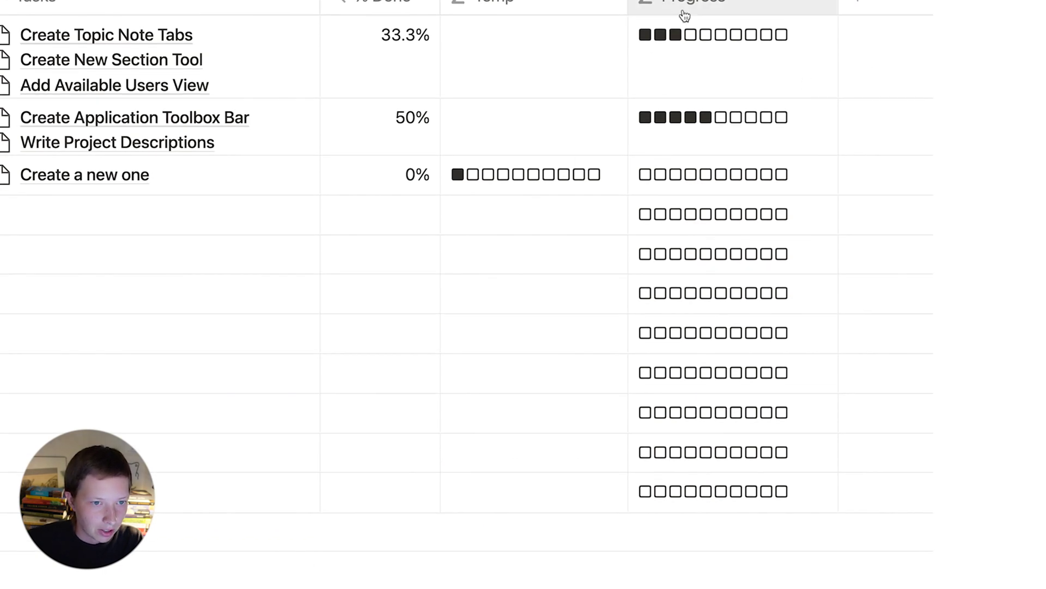
Step: Copy the complete slice expression from the Progress formula
click(690, 67)
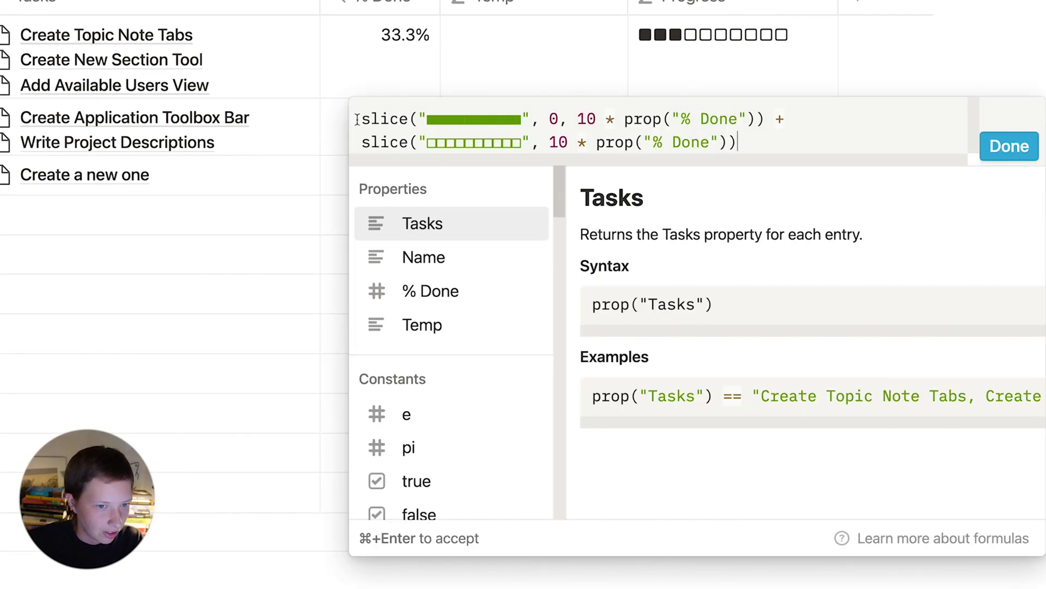
drag(354, 119, 837, 183)
key(super+c)
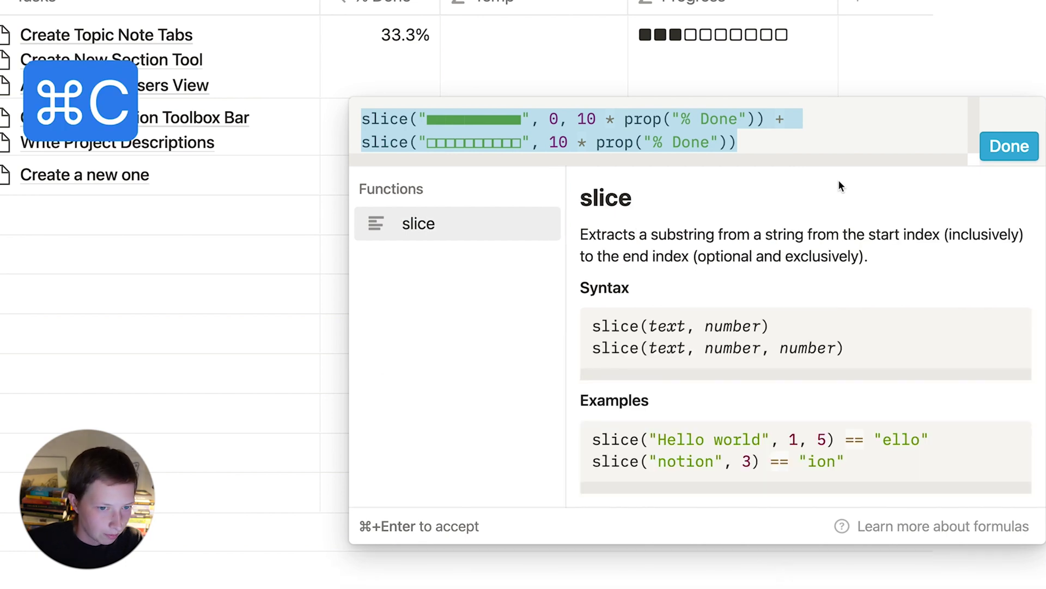
click(1008, 146)
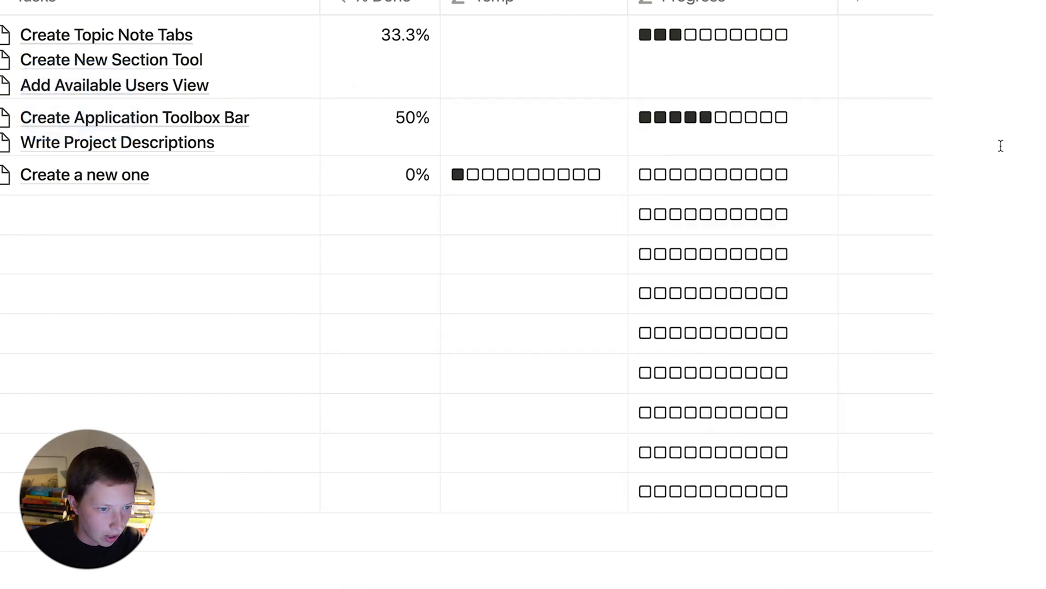
Step: Paste the slice expression as the if() else branch and save the Temp formula
click(464, 166)
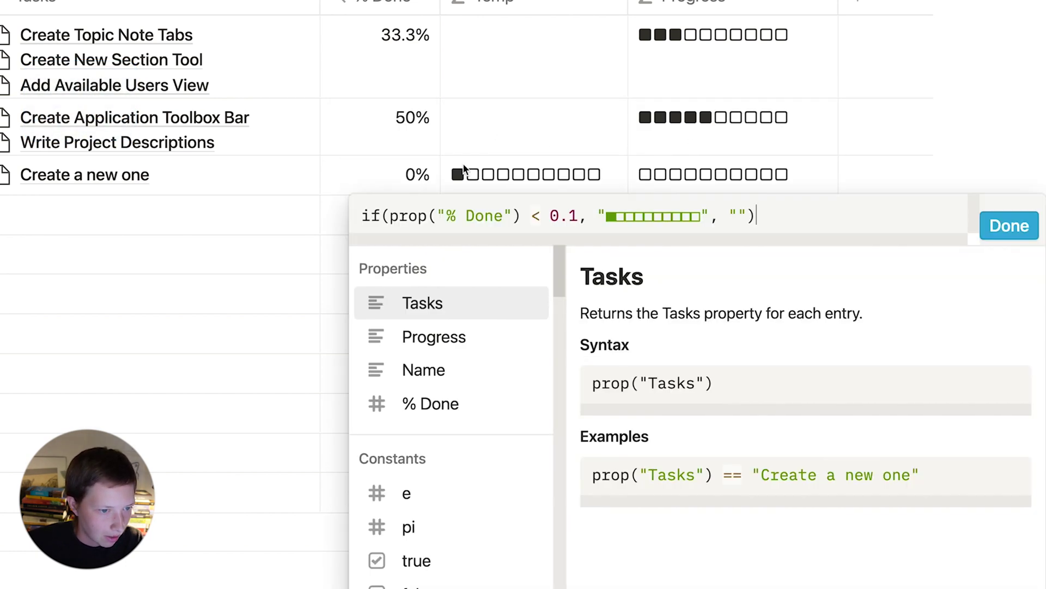
click(746, 215)
key(BackSpace)
key(BackSpace)
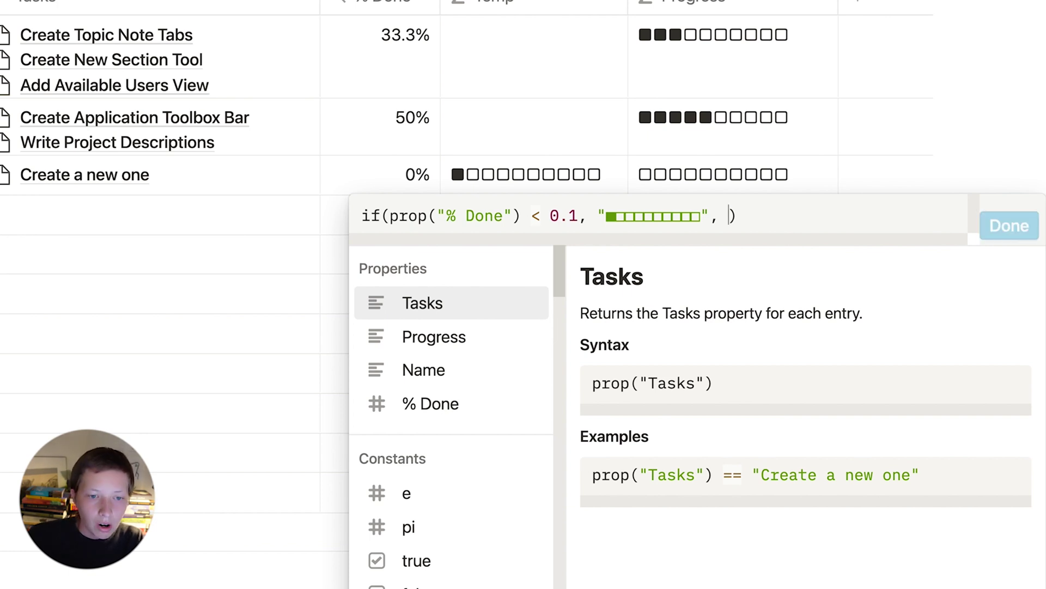
key(super+v)
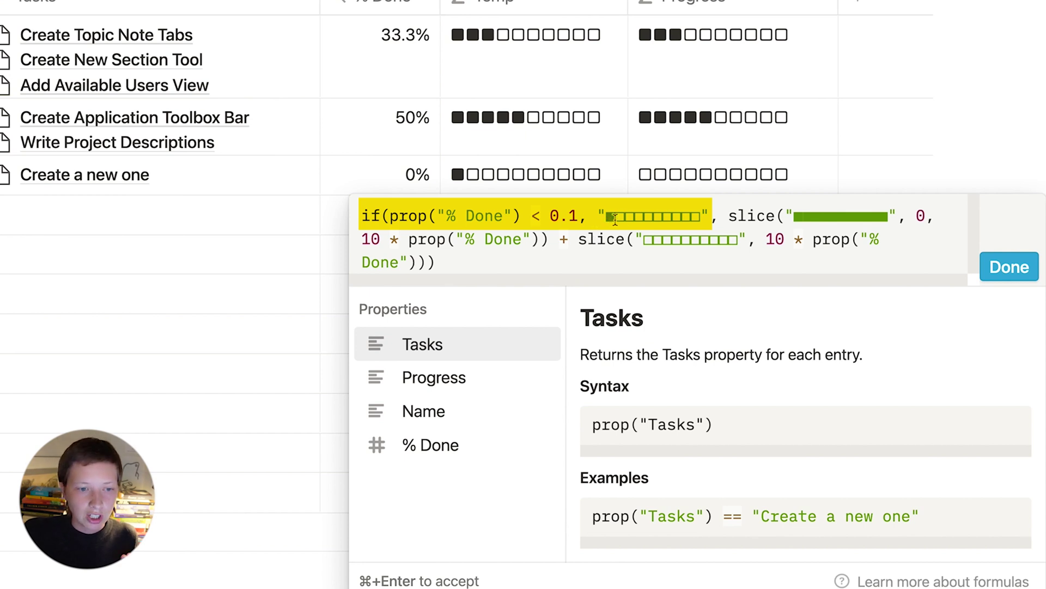
click(730, 217)
drag(730, 217, 427, 260)
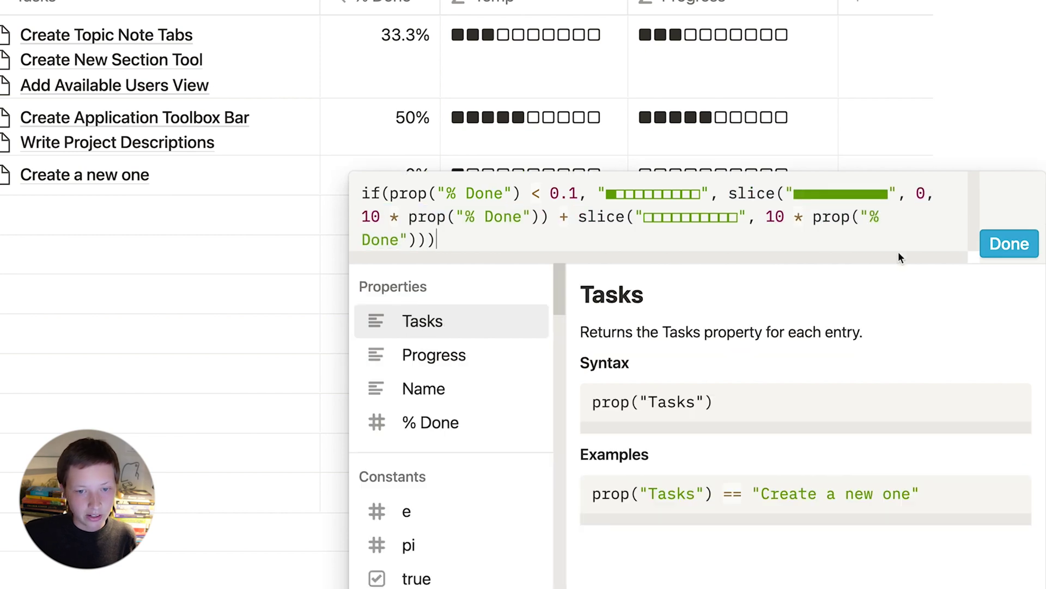
click(1009, 254)
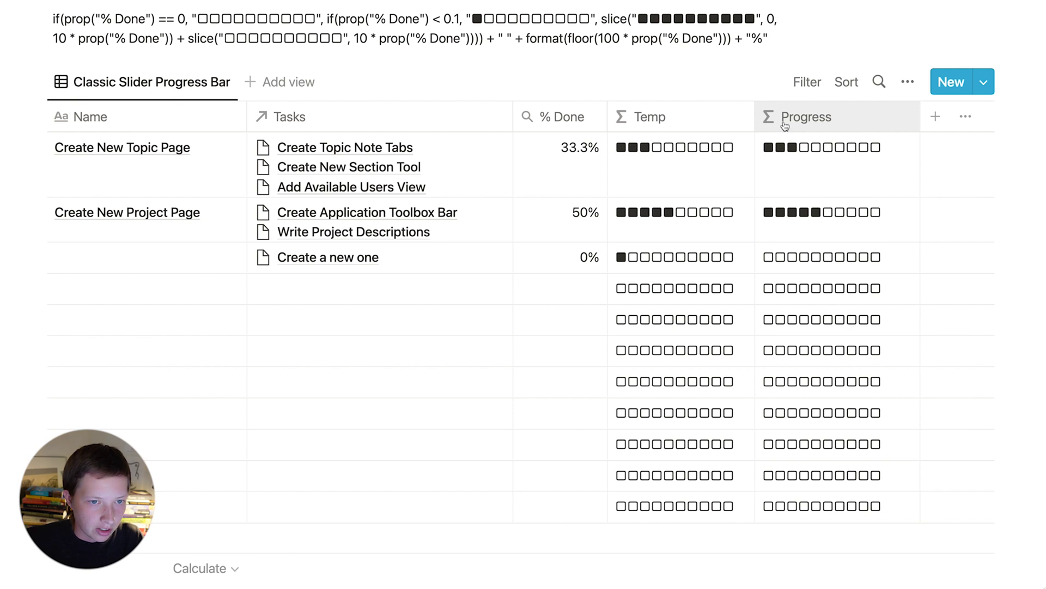
Step: Delete the original Progress column
click(784, 126)
click(850, 333)
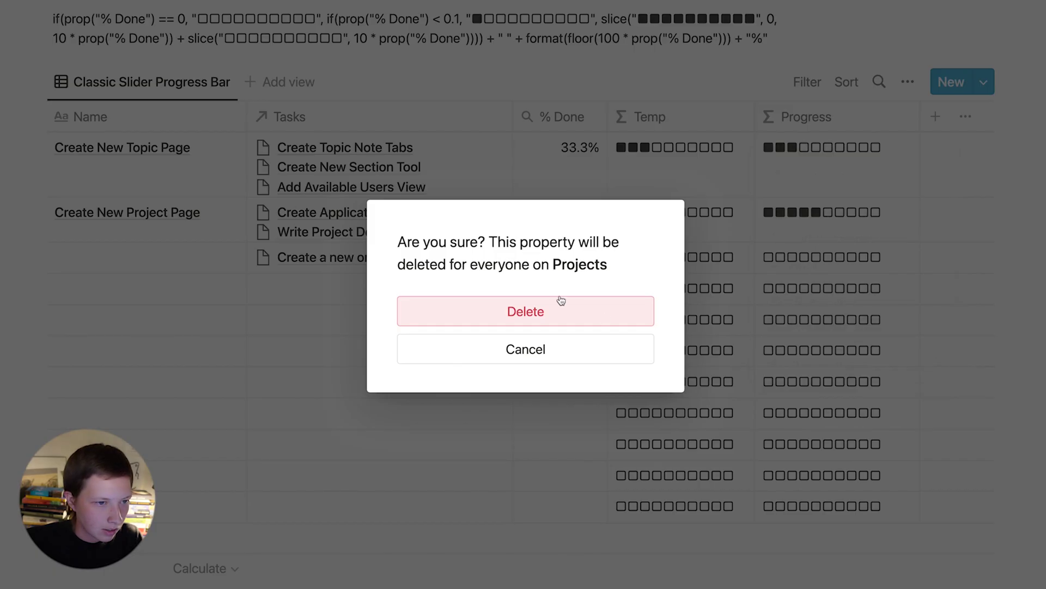
click(561, 306)
Step: Rename the Temp column to Progress
click(702, 117)
click(676, 155)
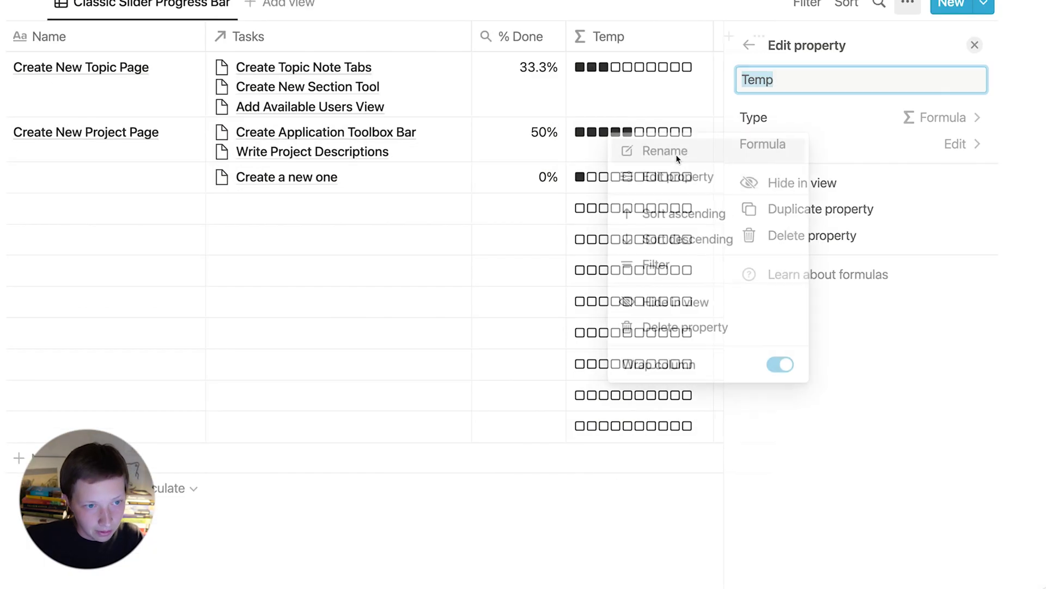
text(Progre)
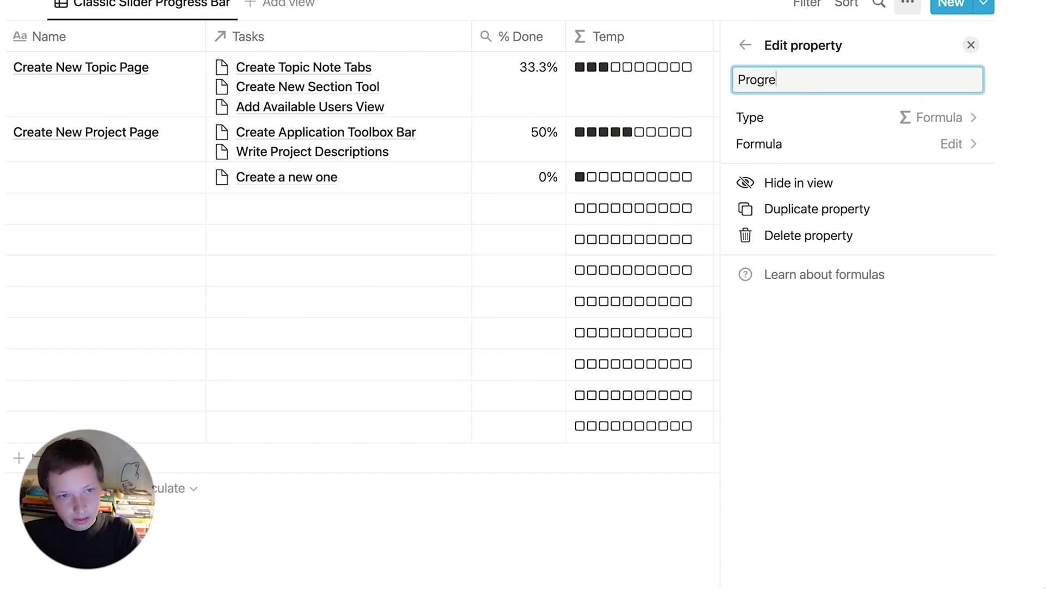
text(ss)
key(Escape)
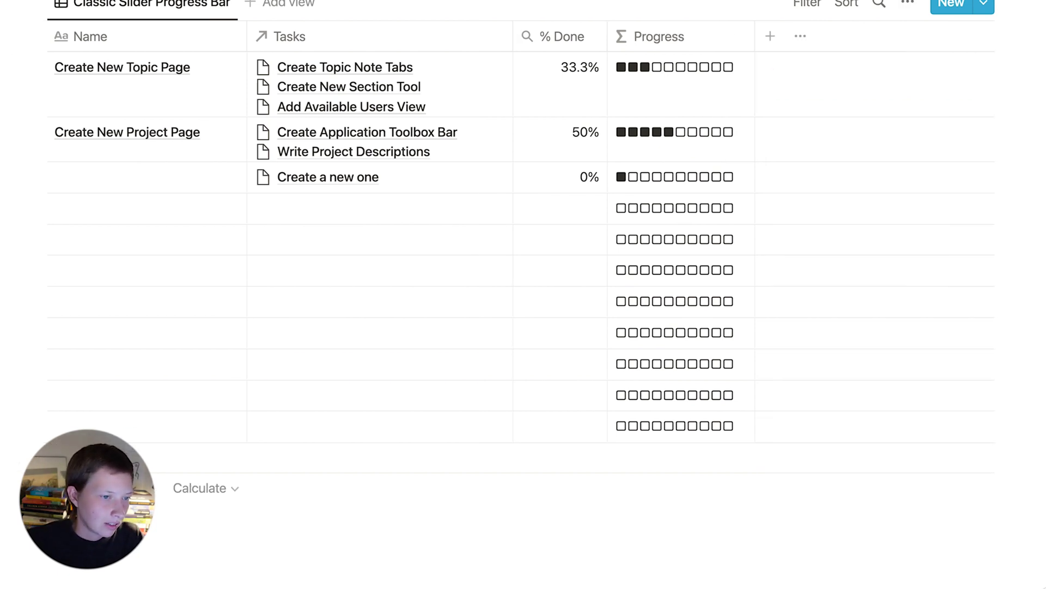
scroll(949, 373, up, 3)
scroll(774, 358, up, 1)
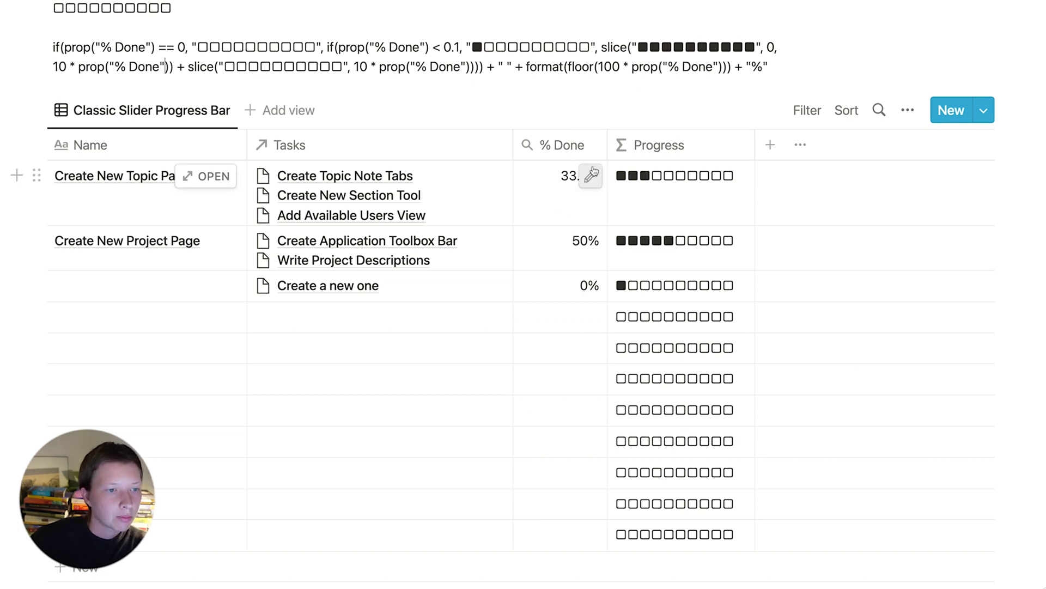
Step: Widen the Progress column
drag(755, 144, 778, 145)
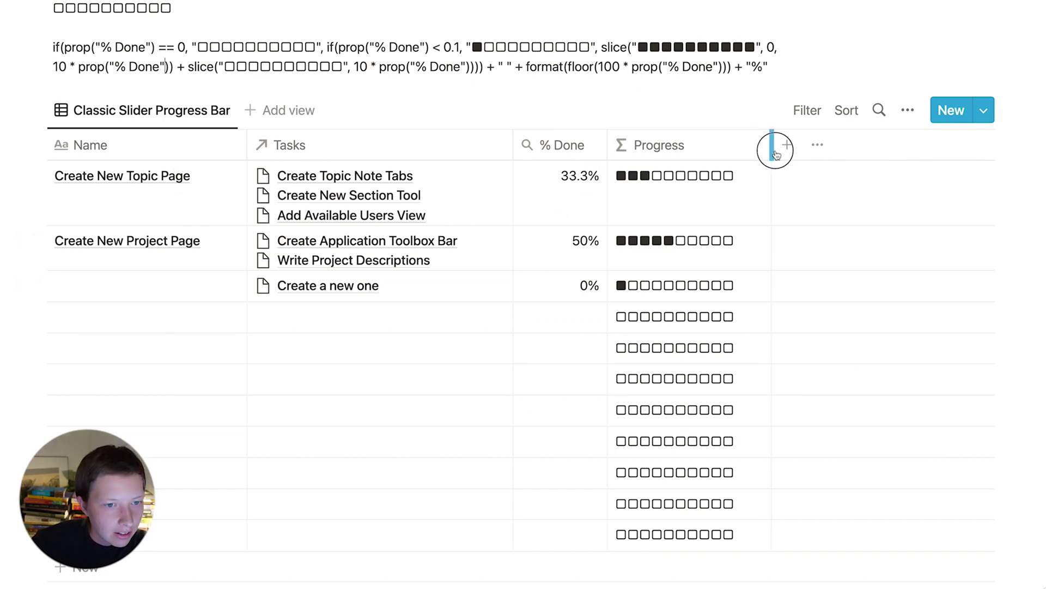
scroll(420, 189, up, 5)
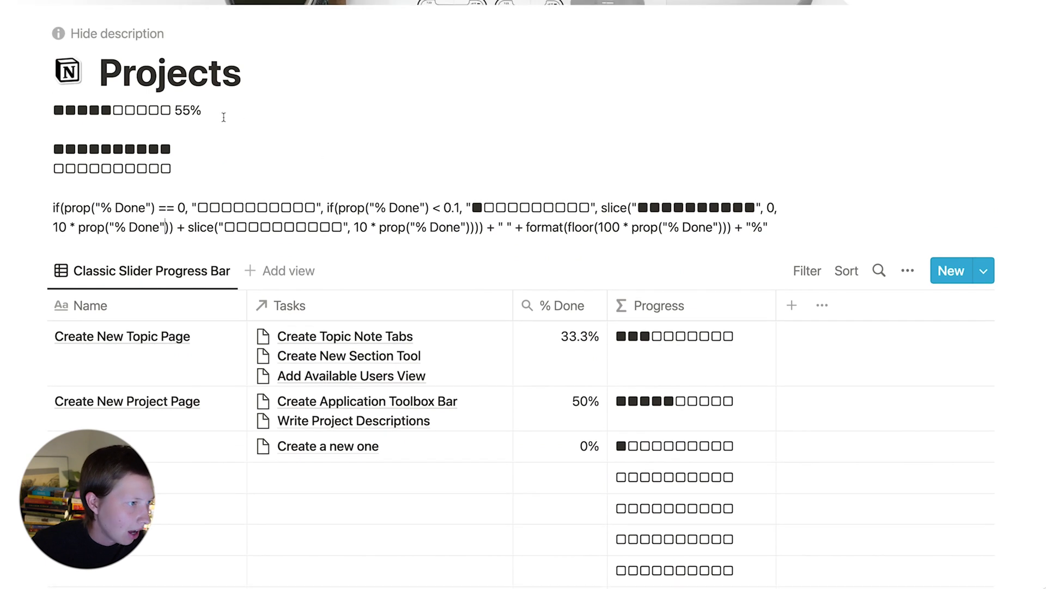
drag(205, 110, 78, 110)
click(78, 110)
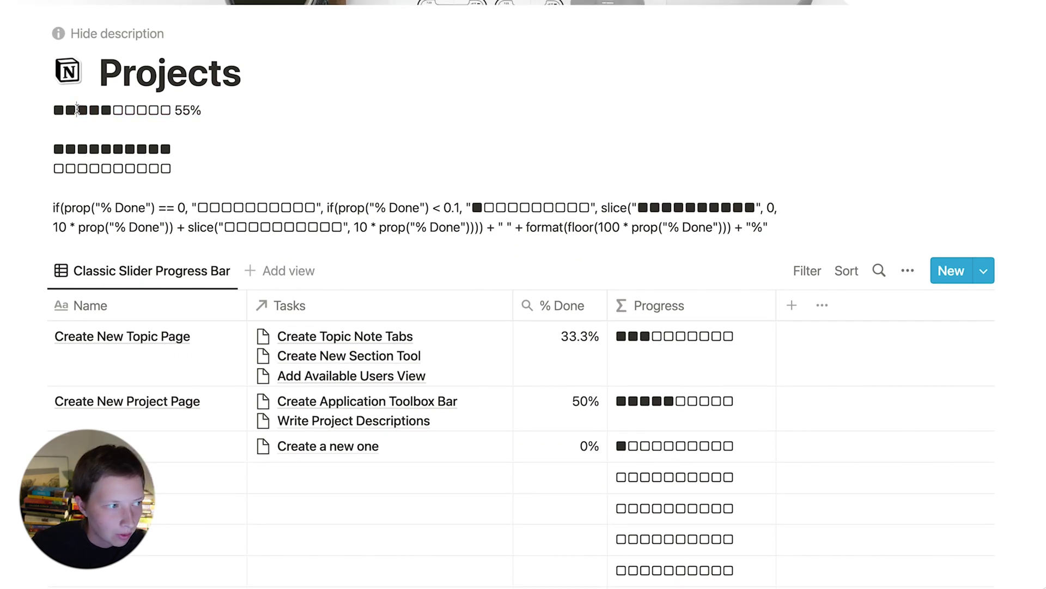
scroll(275, 118, down, 4)
scroll(276, 122, up, 1)
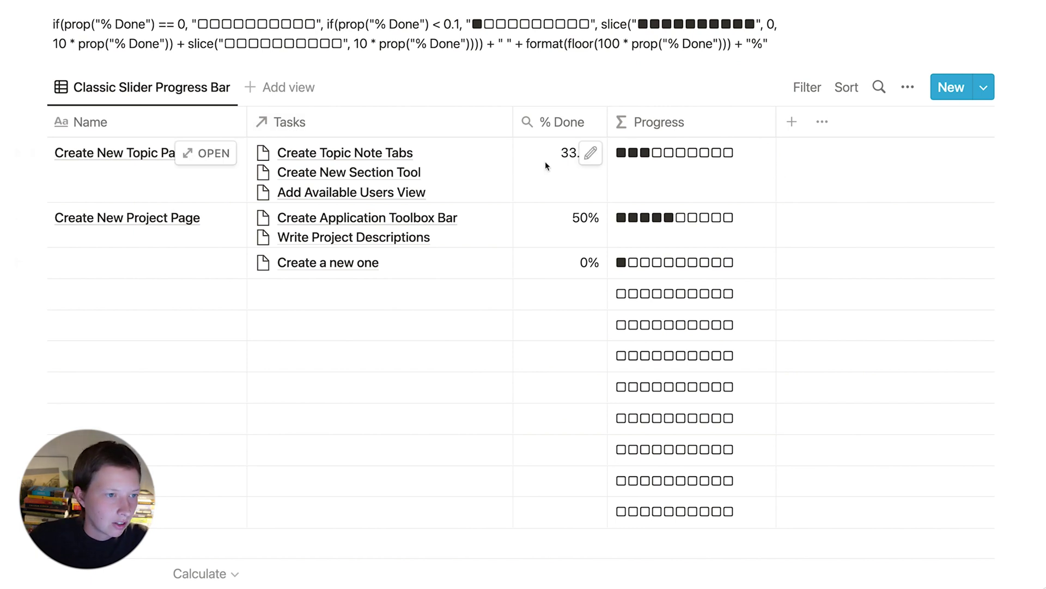
Step: Append + " " + prop("% Done") to the Progress formula, which triggers a type mismatch error
click(688, 161)
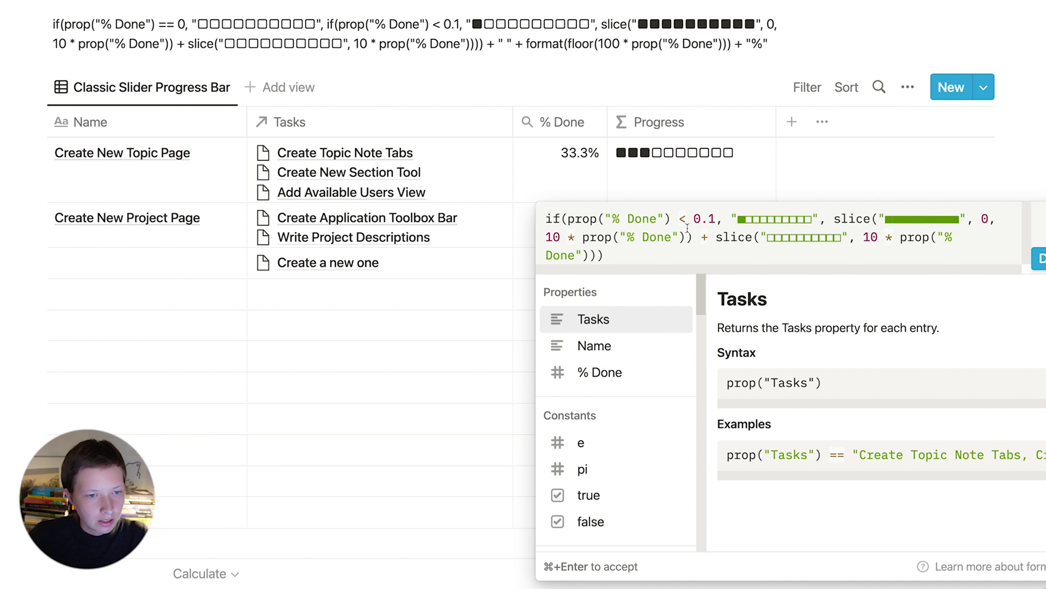
click(616, 253)
drag(616, 253, 514, 224)
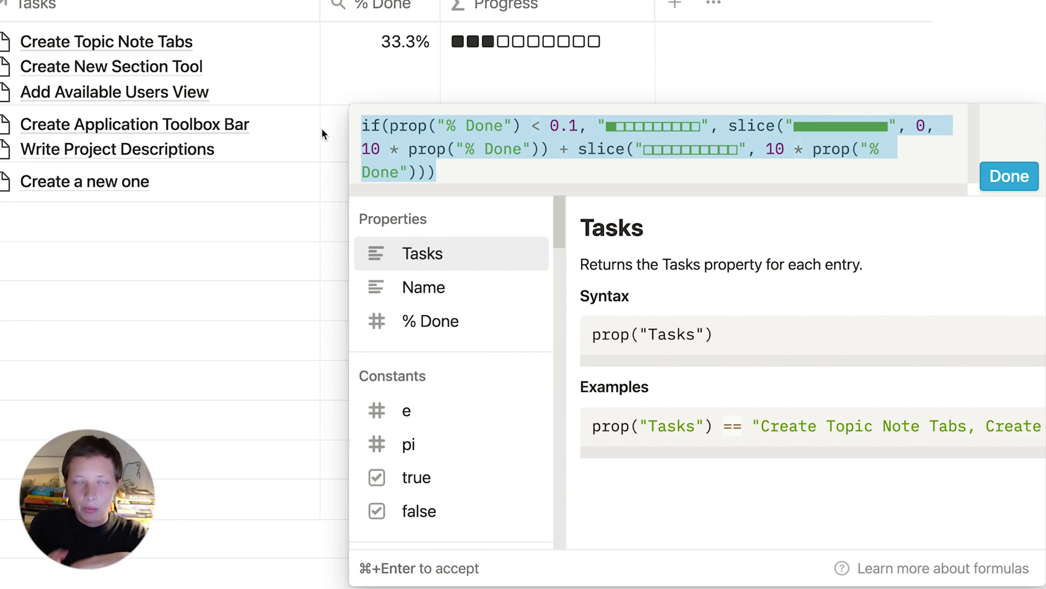
click(482, 165)
text(+ " ")
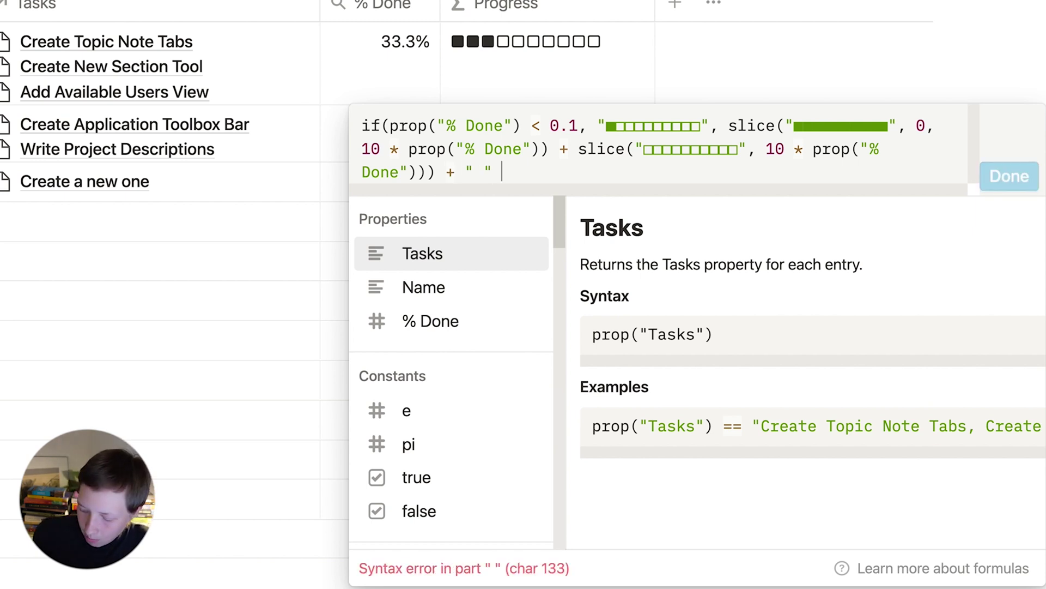
text( +)
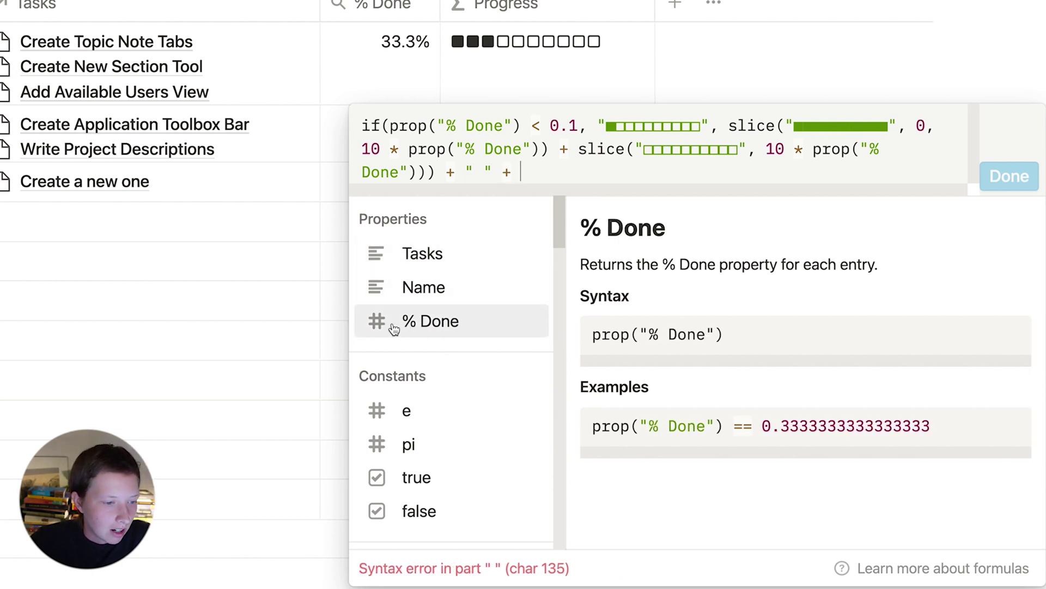
click(427, 325)
key(Return)
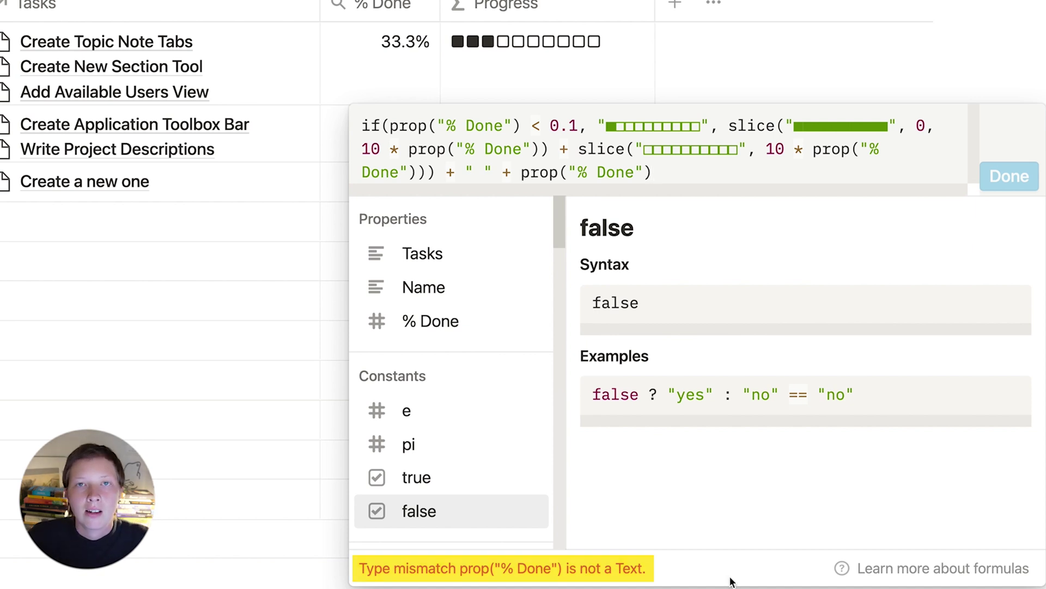
Step: Wrap the appended % Done part of the Progress formula in format(100 * ...)
click(521, 174)
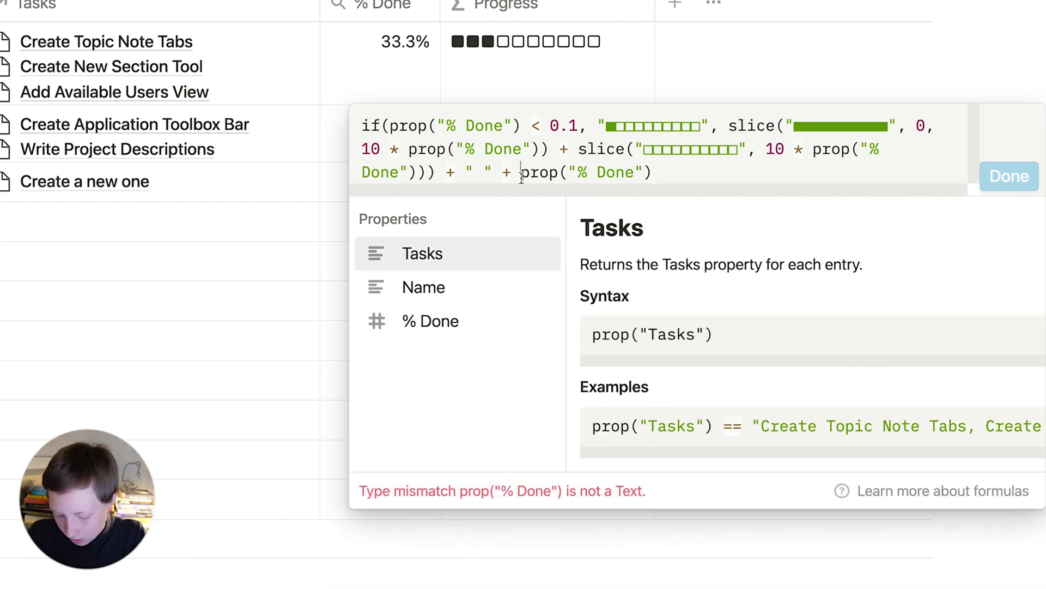
text(format)
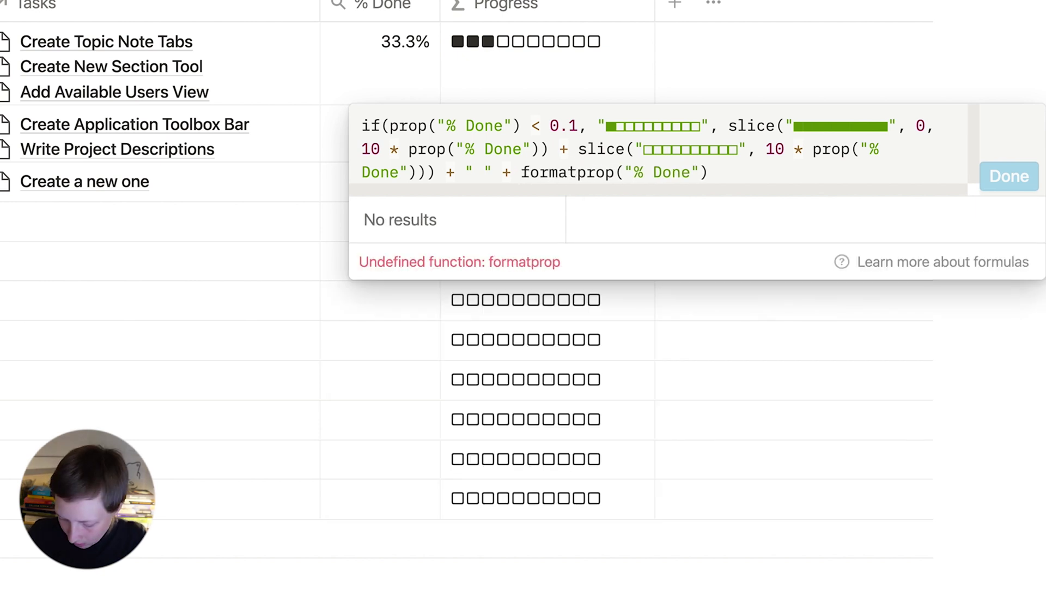
text(()
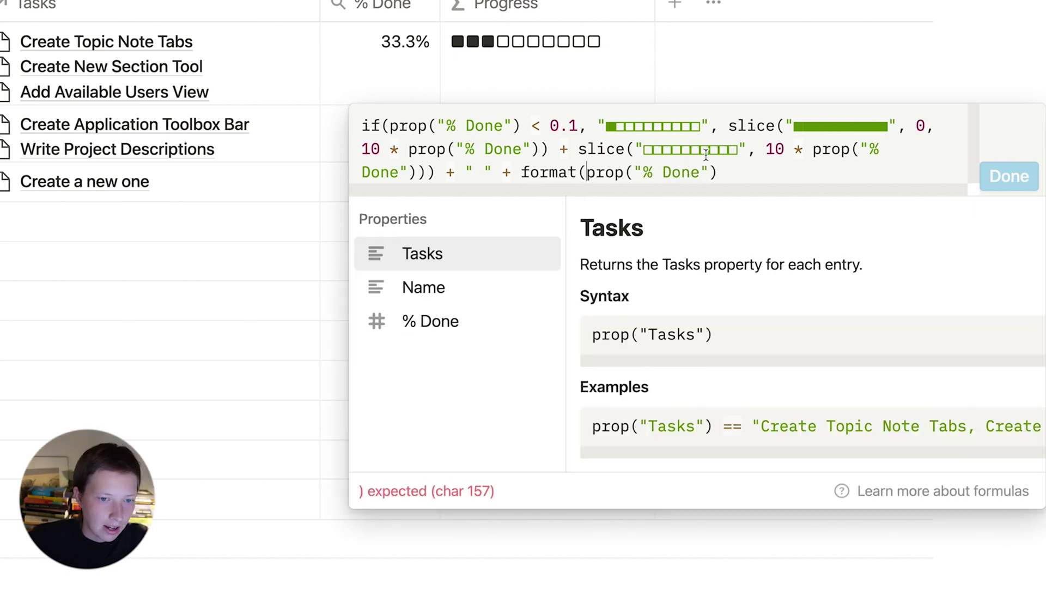
click(779, 176)
text())
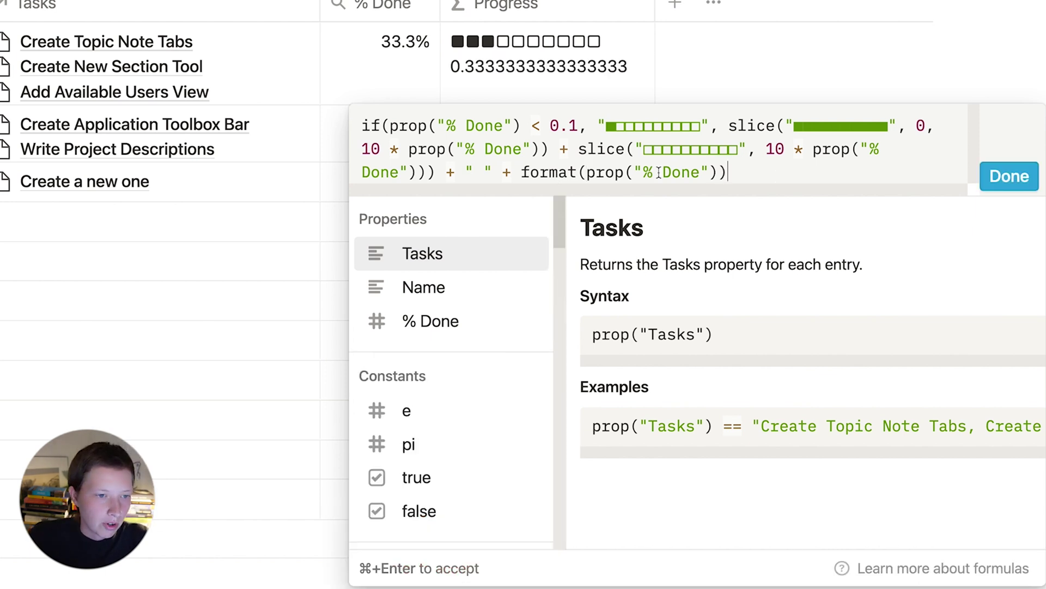
click(587, 172)
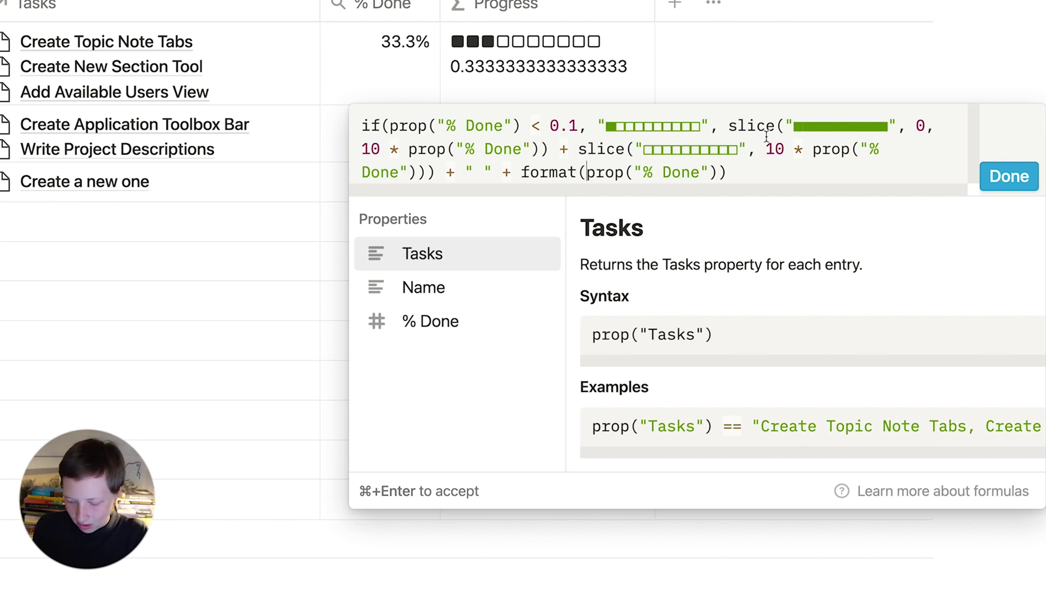
text(100 *)
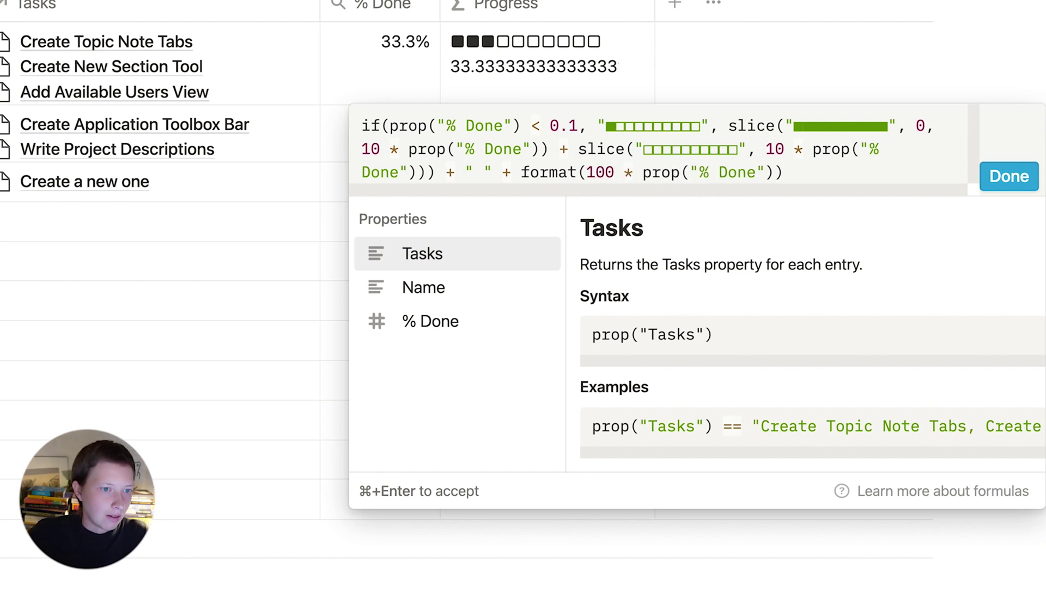
Step: Round it with floor(), add a "%" suffix, and accept the formula
drag(586, 173, 785, 174)
click(775, 173)
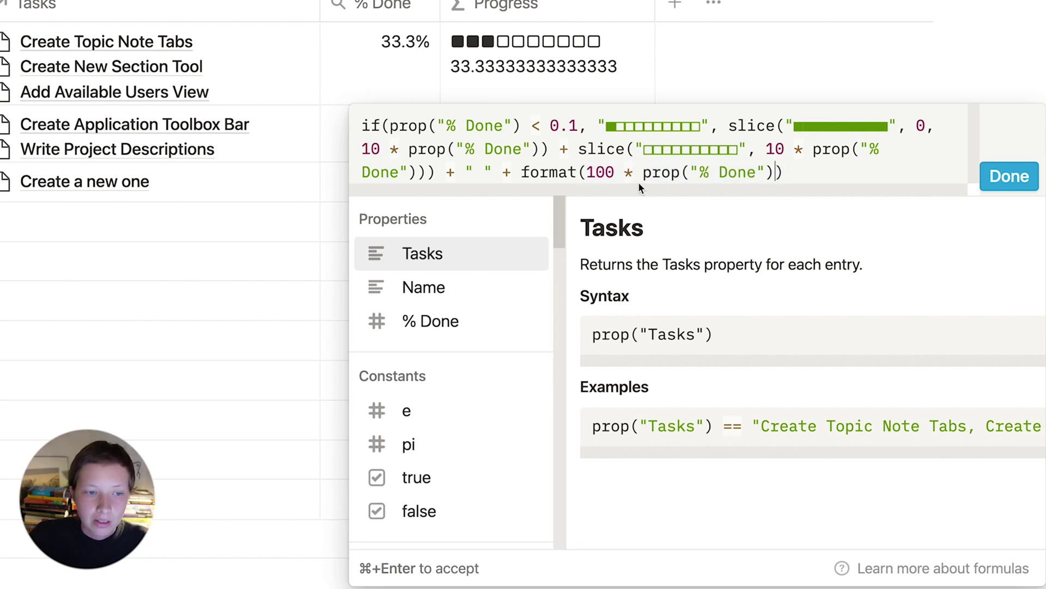
click(586, 172)
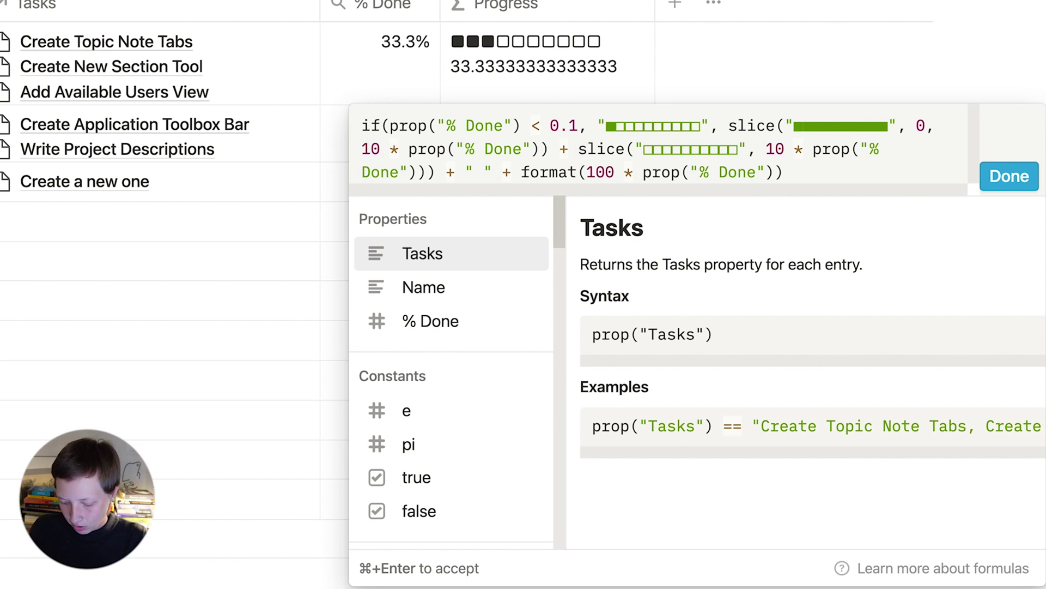
text(floor)
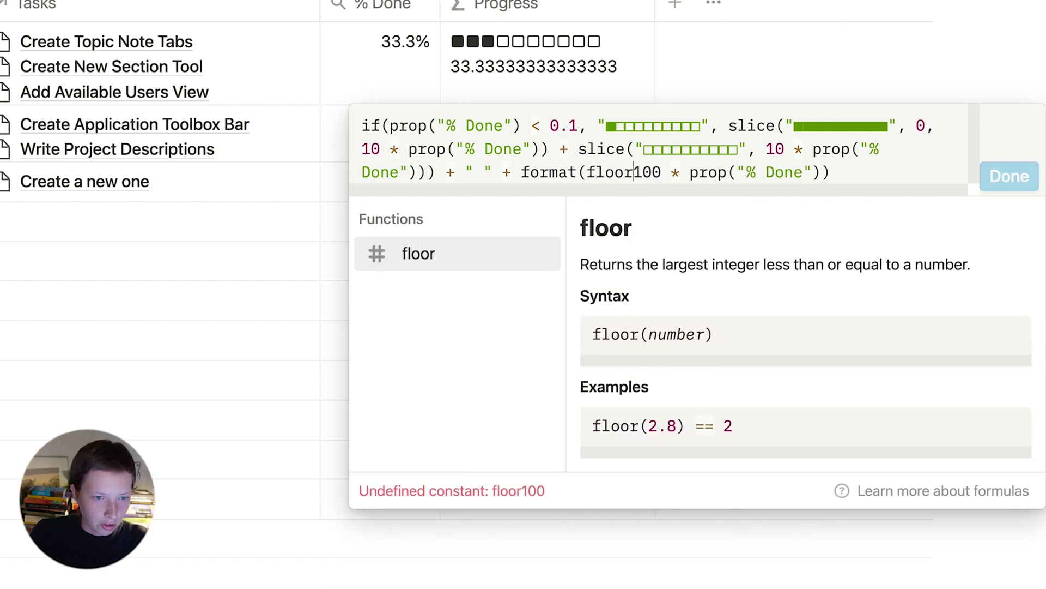
text(()
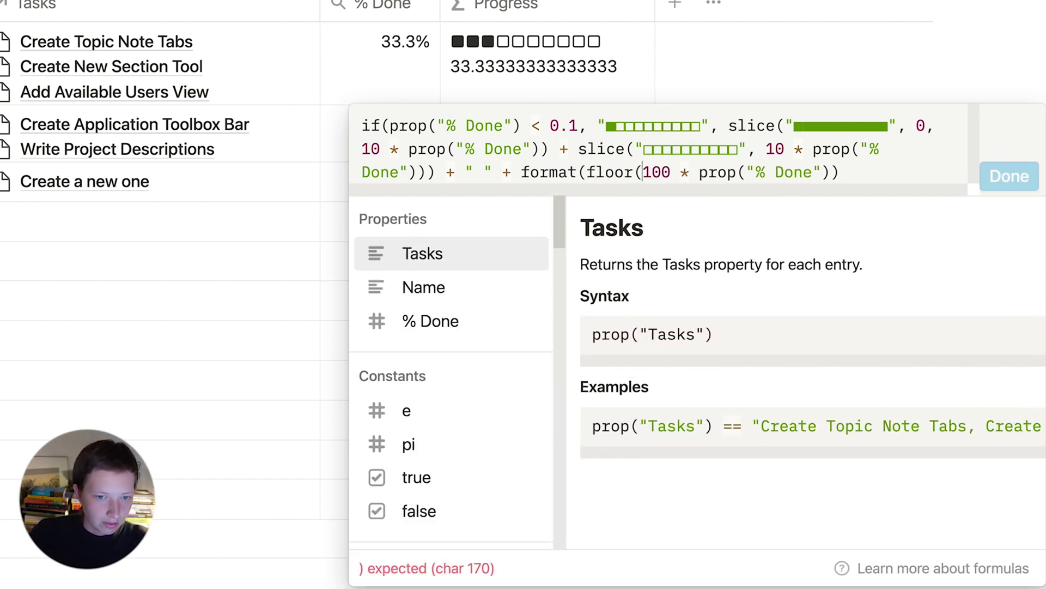
click(831, 173)
text())
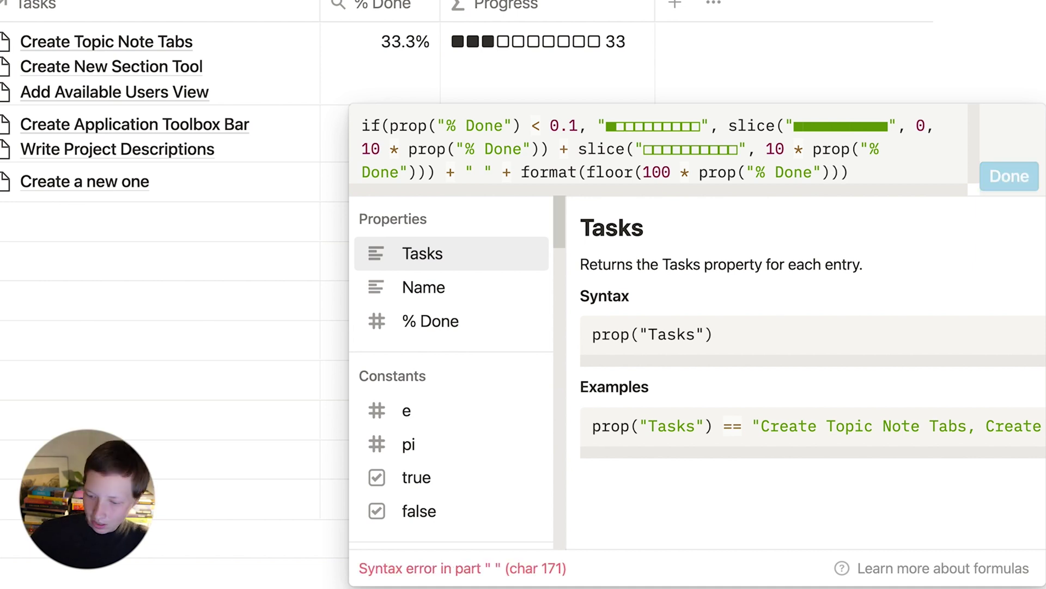
text( + "")
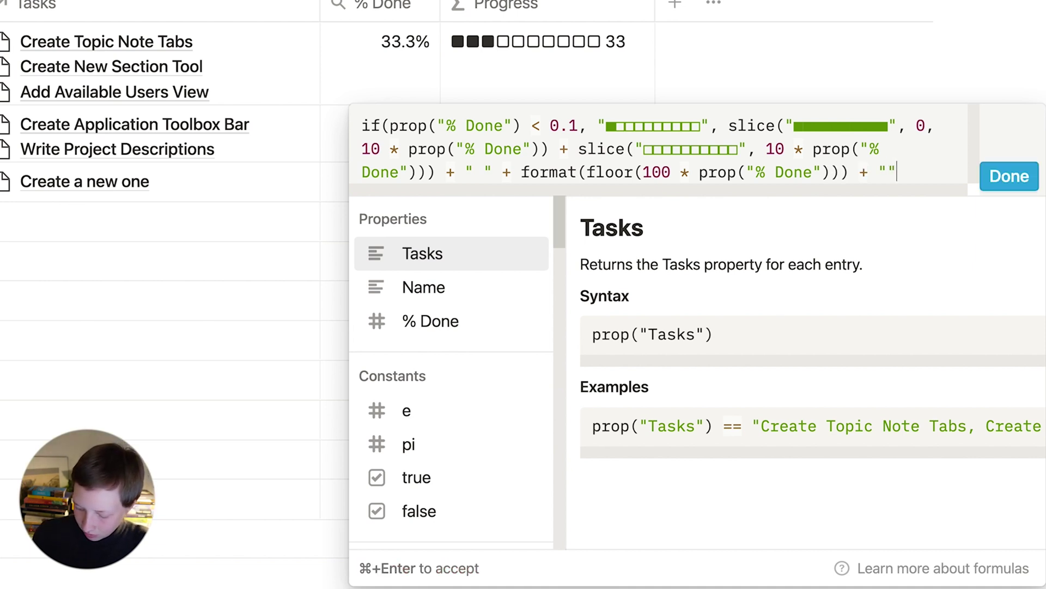
text(%)
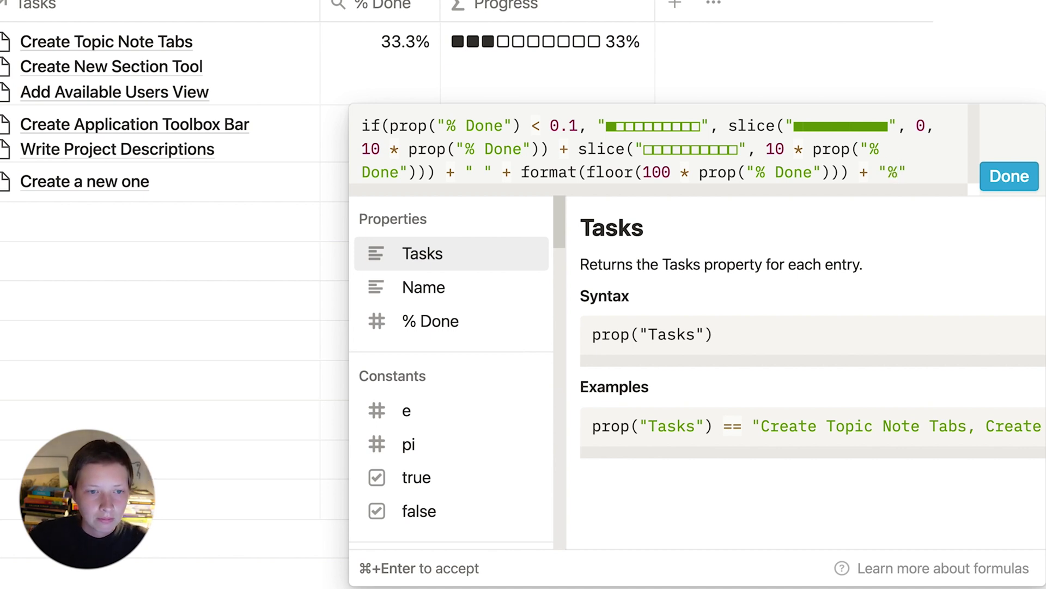
key(super+Return)
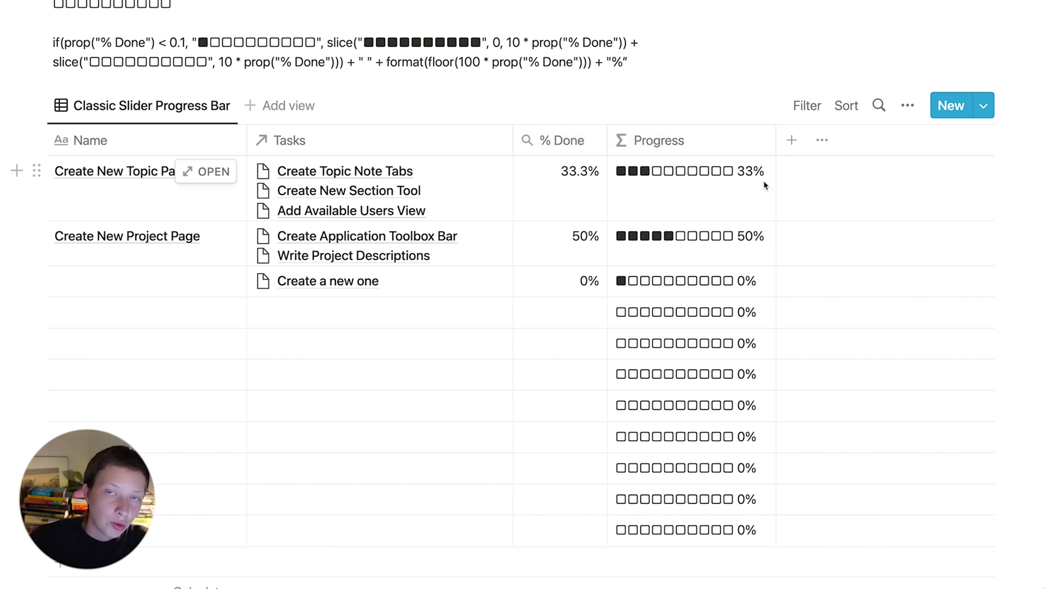
Step: Delete the eight empty rows from the Projects table
click(572, 148)
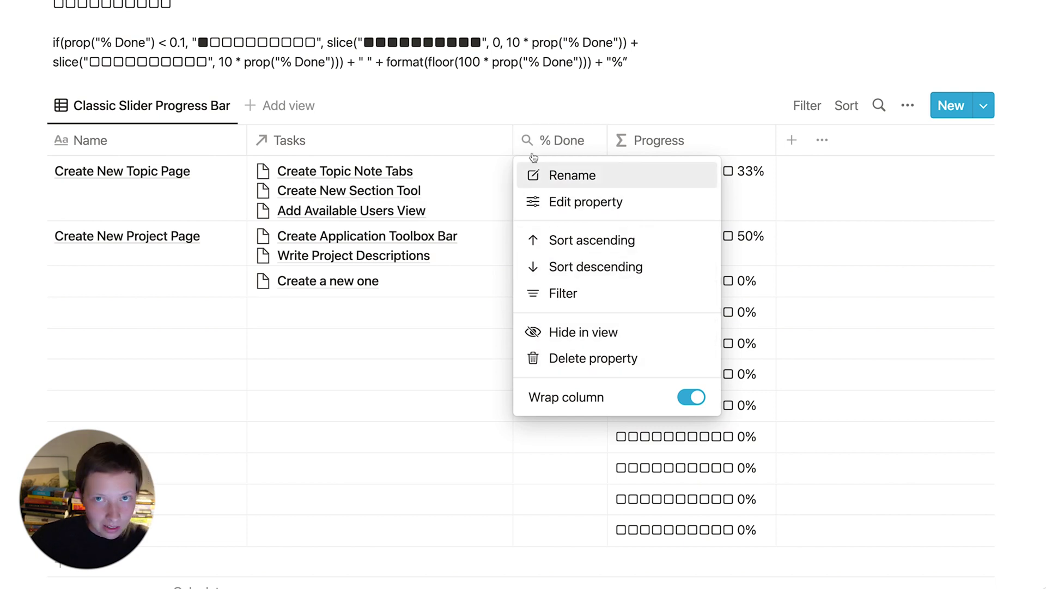
click(537, 106)
click(675, 184)
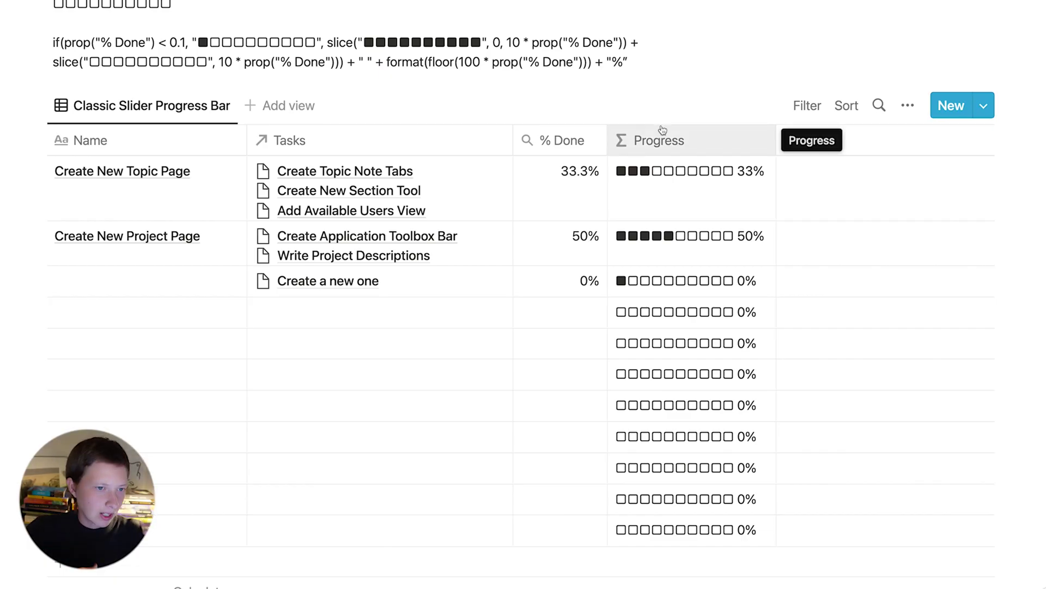
drag(1034, 521, 788, 317)
key(Delete)
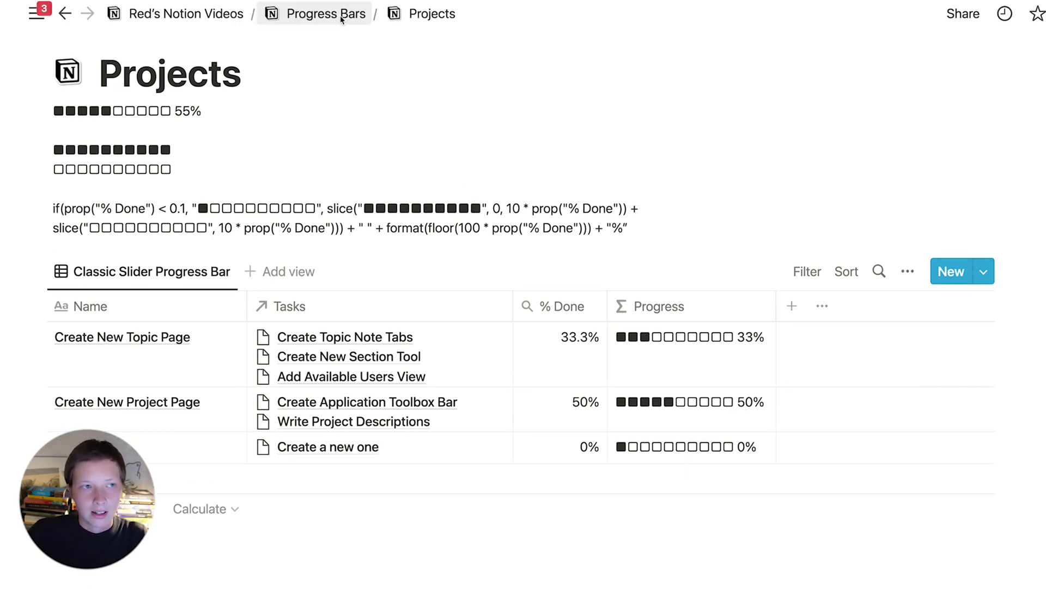
Step: Return to the Progress Bars page and add an empty block below the Tasks link
click(342, 17)
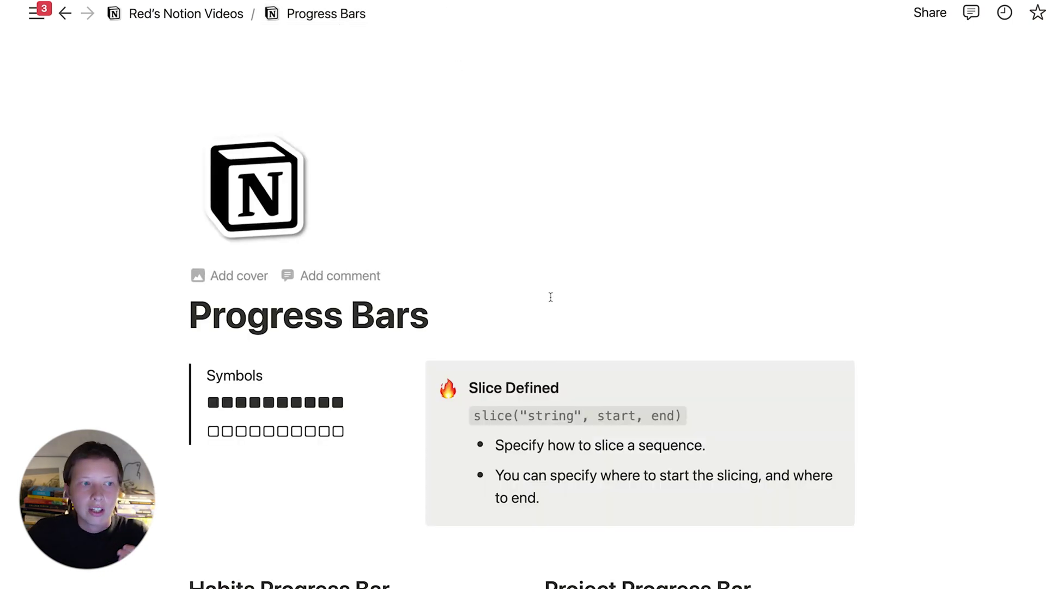
scroll(550, 300, down, 5)
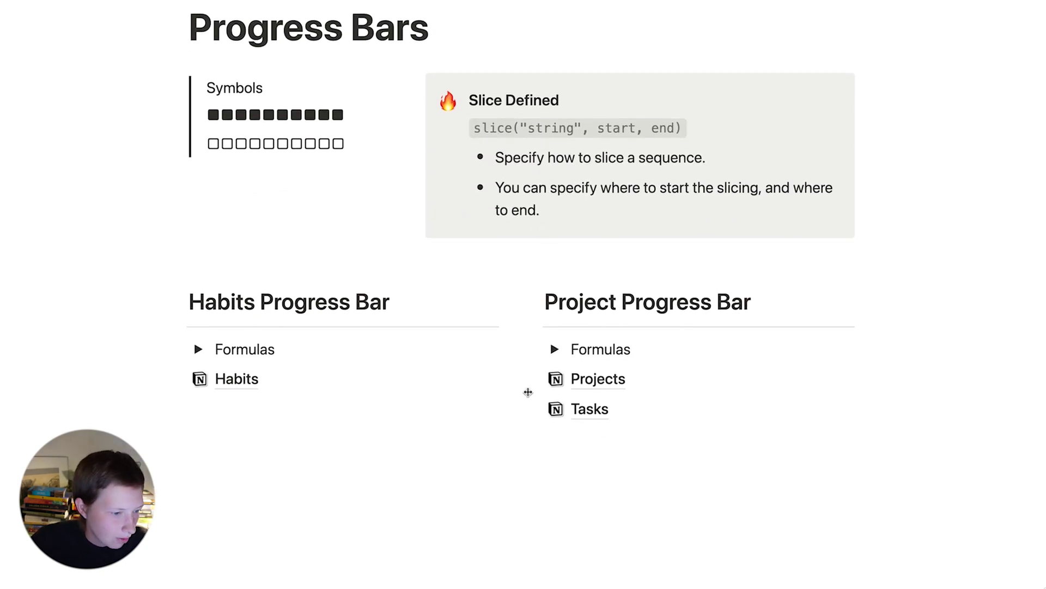
click(600, 570)
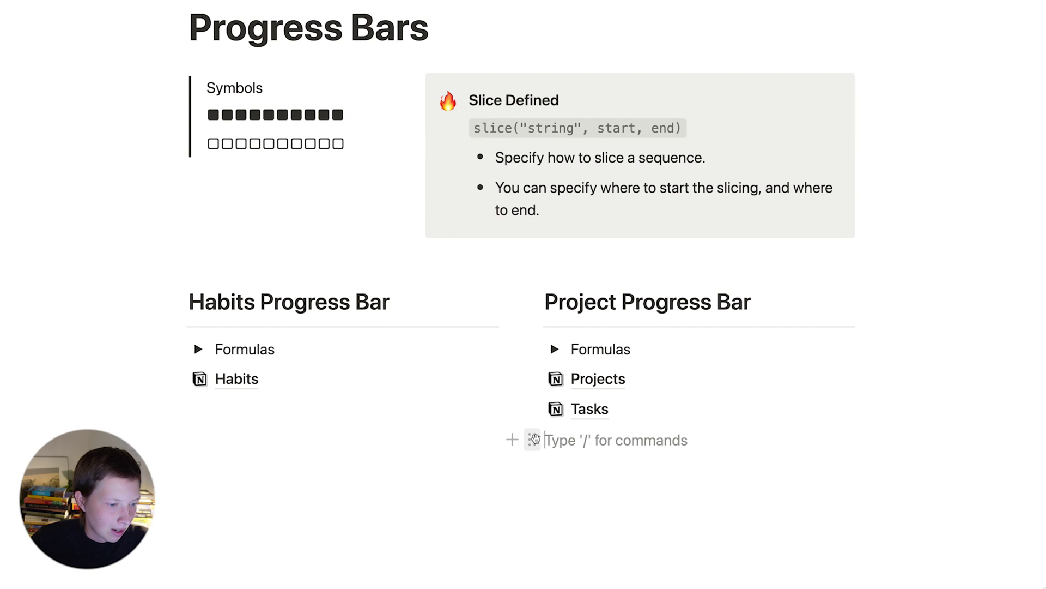
drag(534, 439, 514, 495)
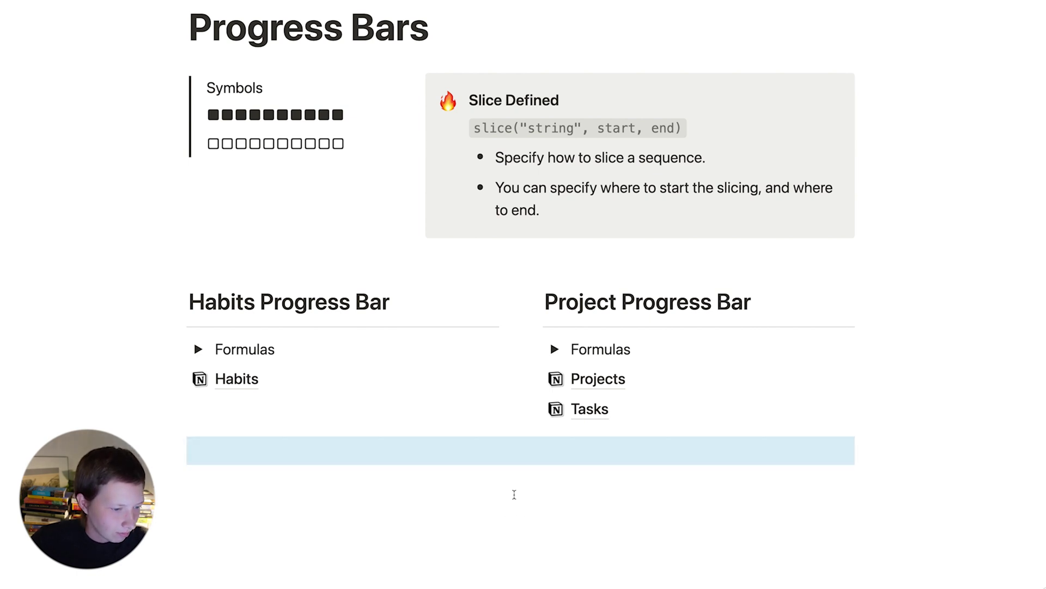
Step: Insert a divider with --- in the empty block
click(398, 458)
text(---)
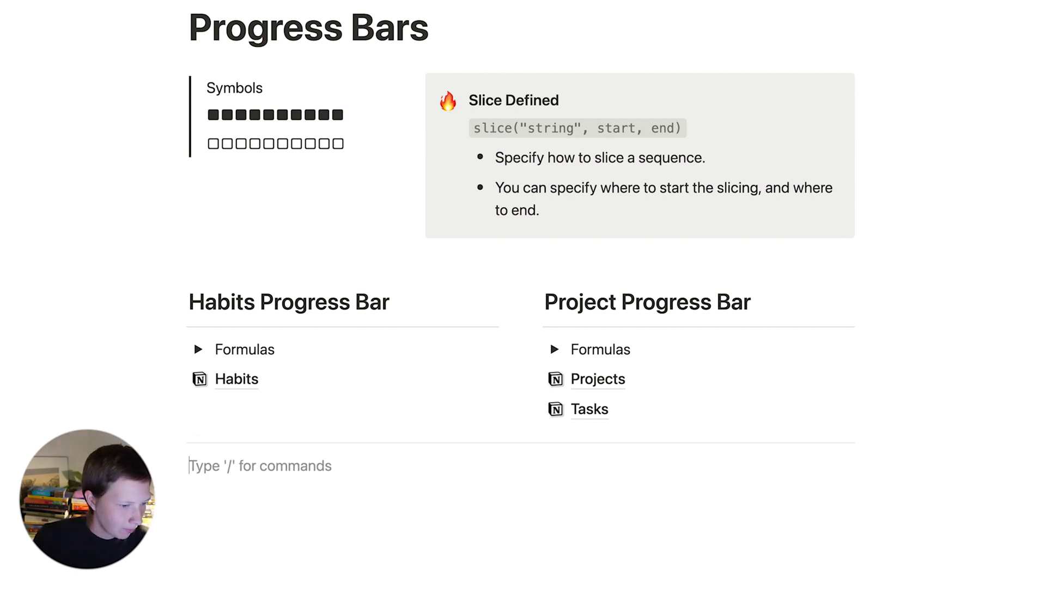
scroll(520, 237, down, 2)
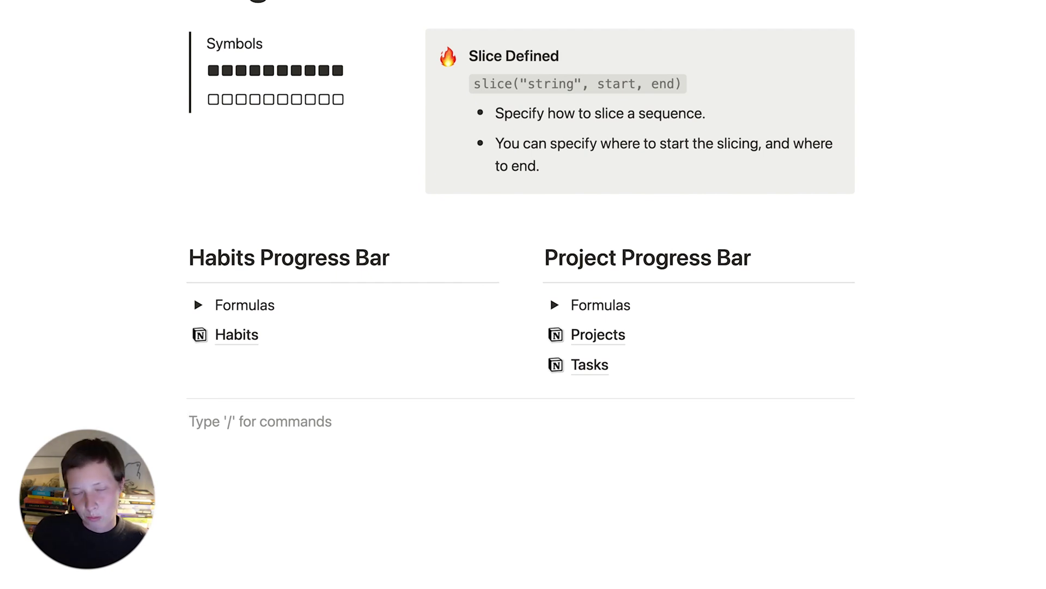
scroll(611, 137, down, 5)
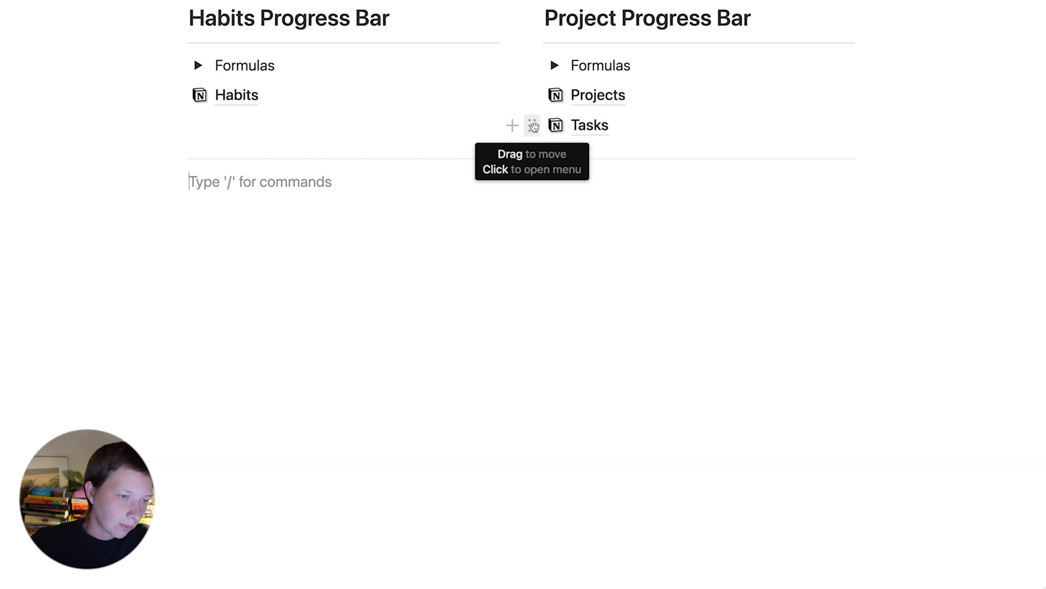
Step: Copy the Tasks database link, paste it below the divider as a linked database view
click(533, 127)
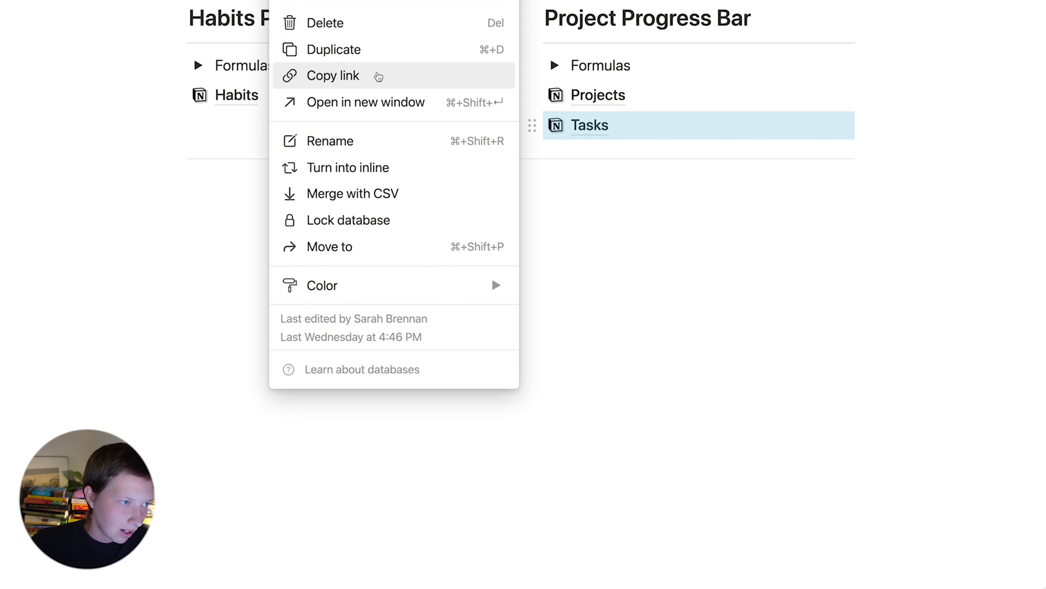
click(377, 72)
click(273, 179)
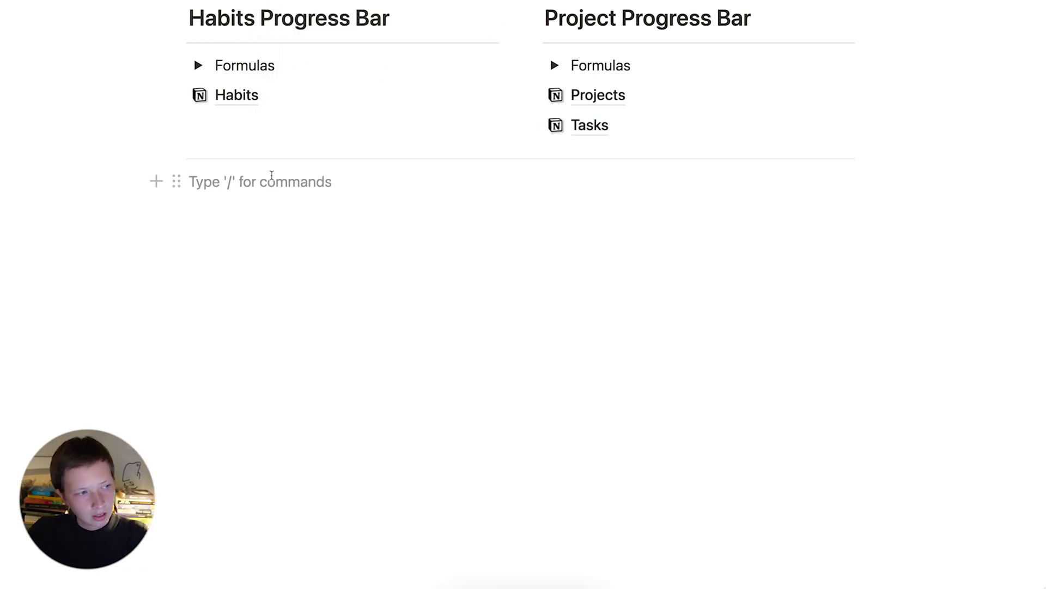
key(super+v)
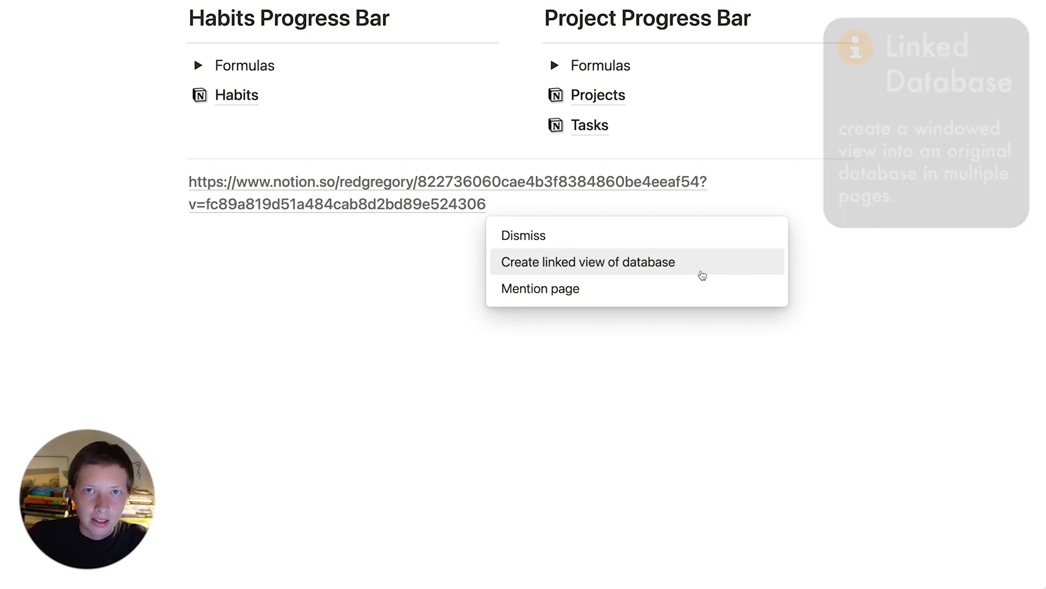
click(558, 272)
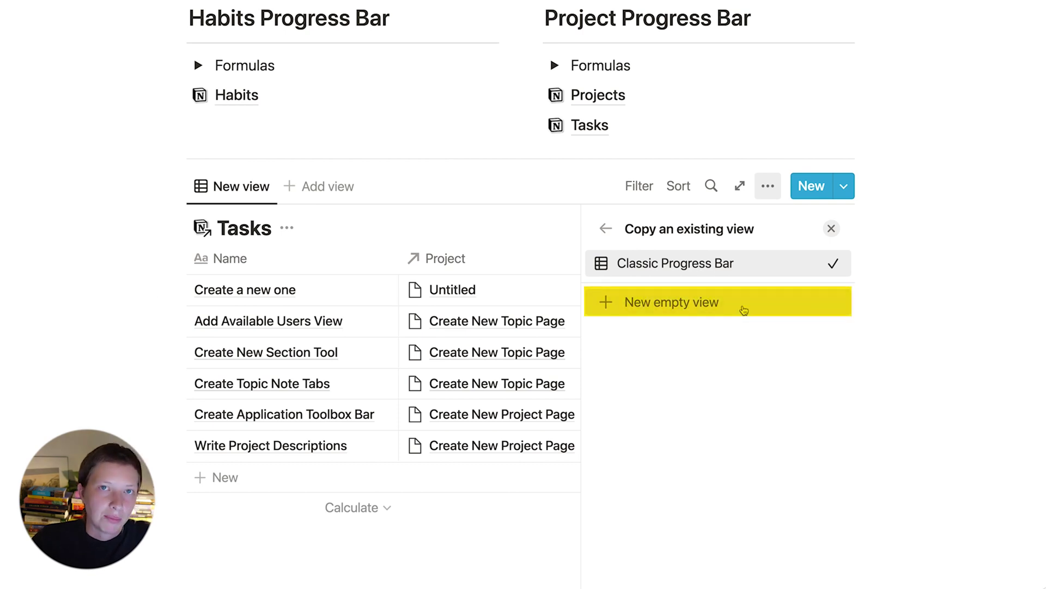
Step: Create a new List view of the linked Tasks named 'Checkl'
click(743, 306)
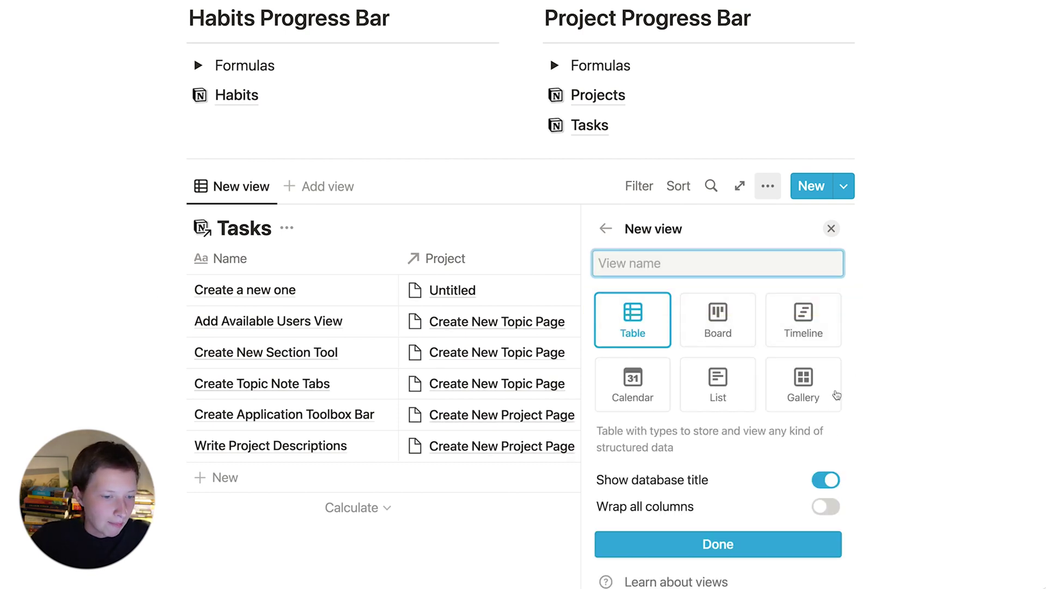
click(719, 387)
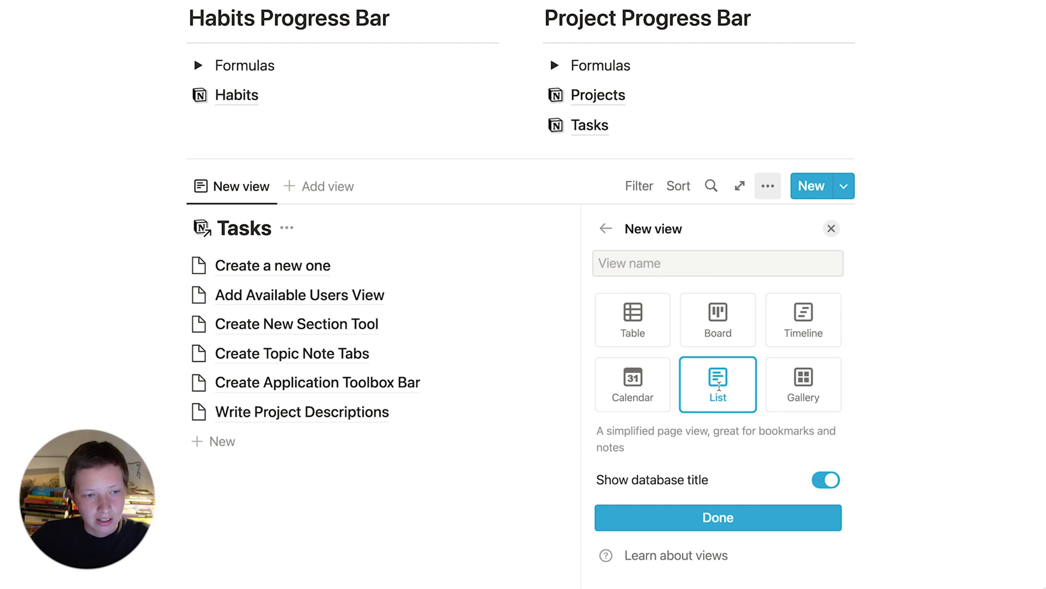
click(682, 263)
text(Checklist)
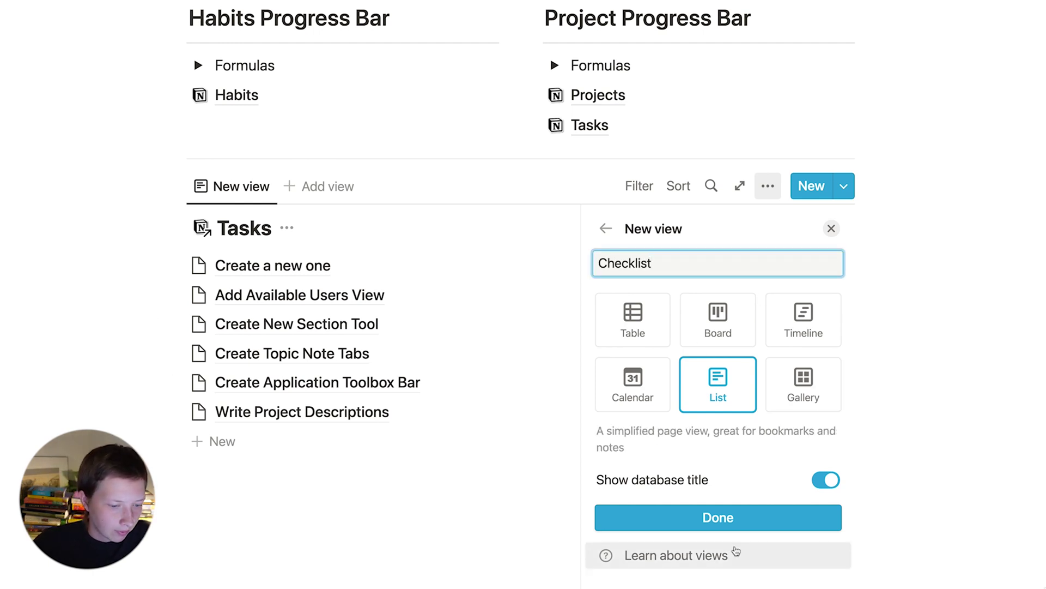
click(701, 523)
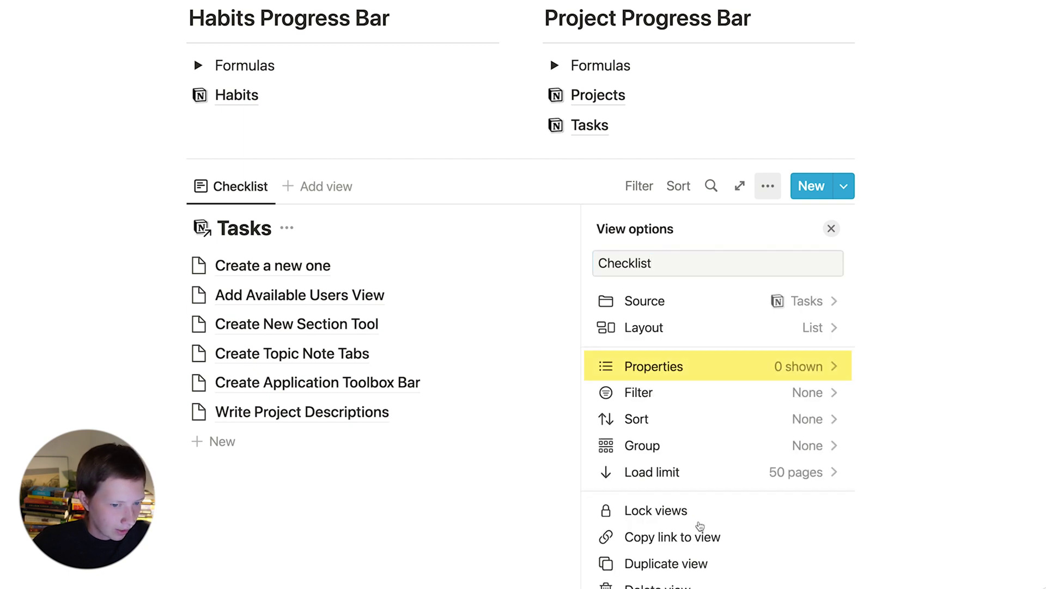
Step: Show the Done checkbox property on each task in the checklist
click(690, 370)
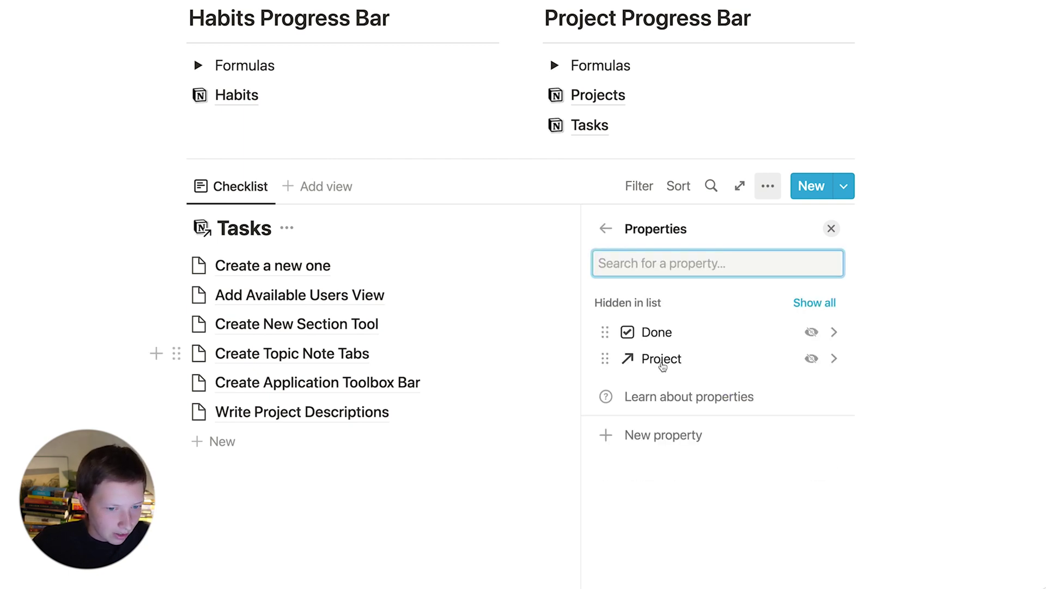
click(812, 332)
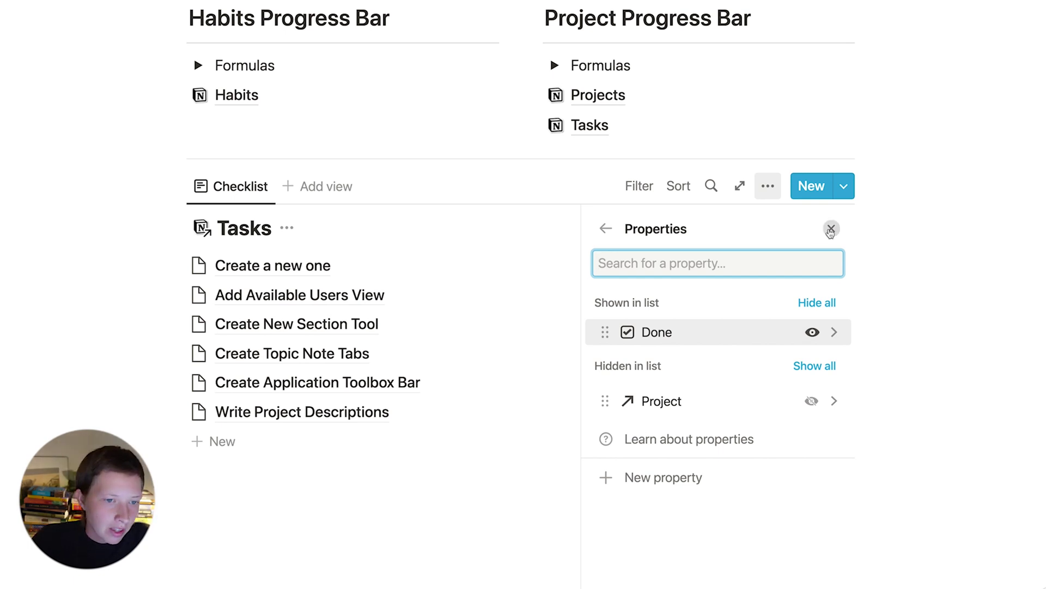
click(831, 229)
scroll(538, 281, up, 1)
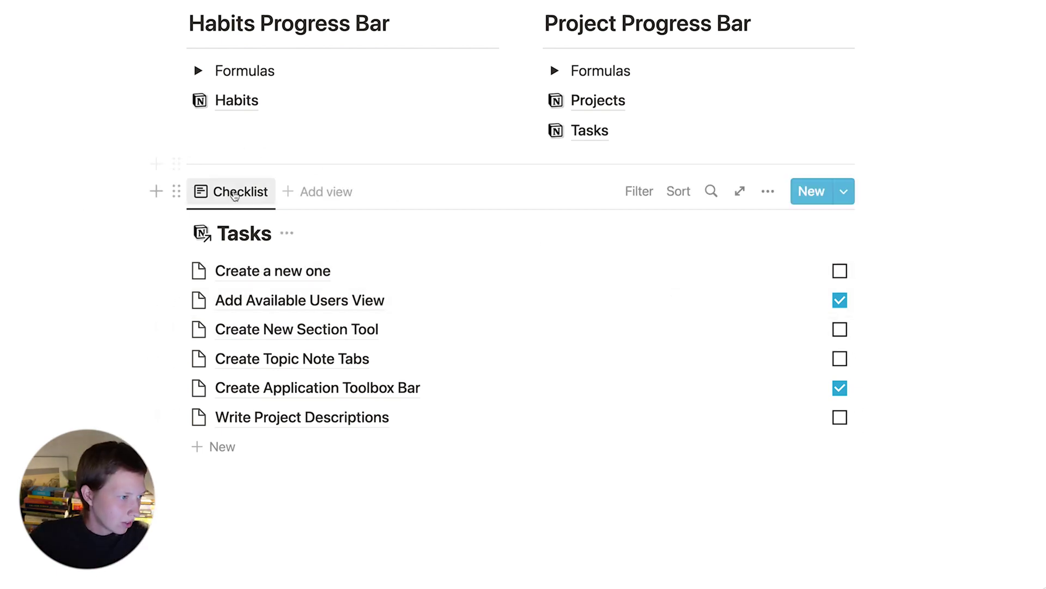
Step: Paste a Projects database link above the checklist as a linked database view
click(155, 164)
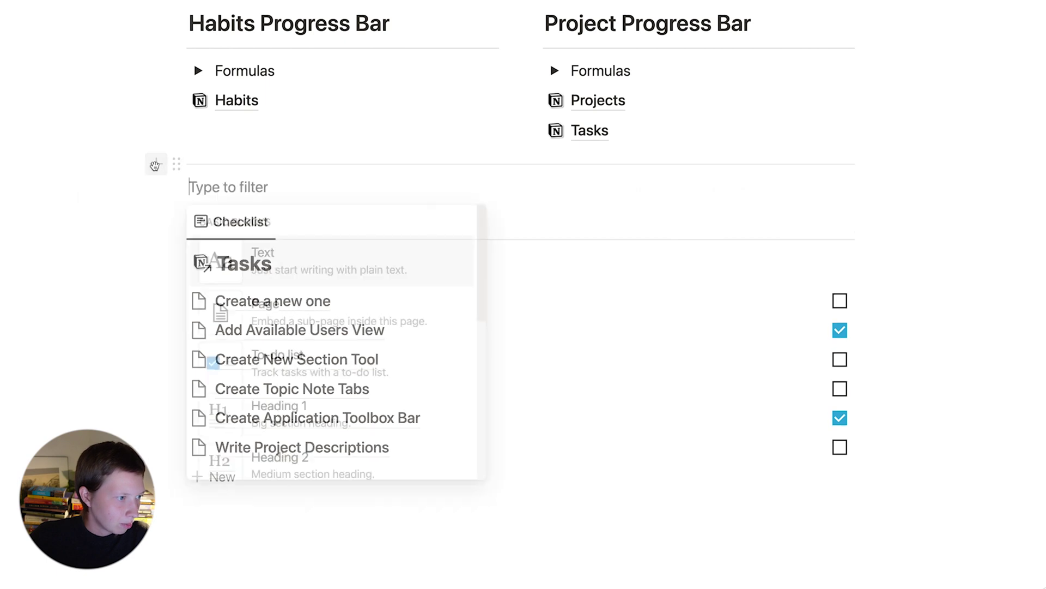
click(241, 186)
key(Return)
key(Up)
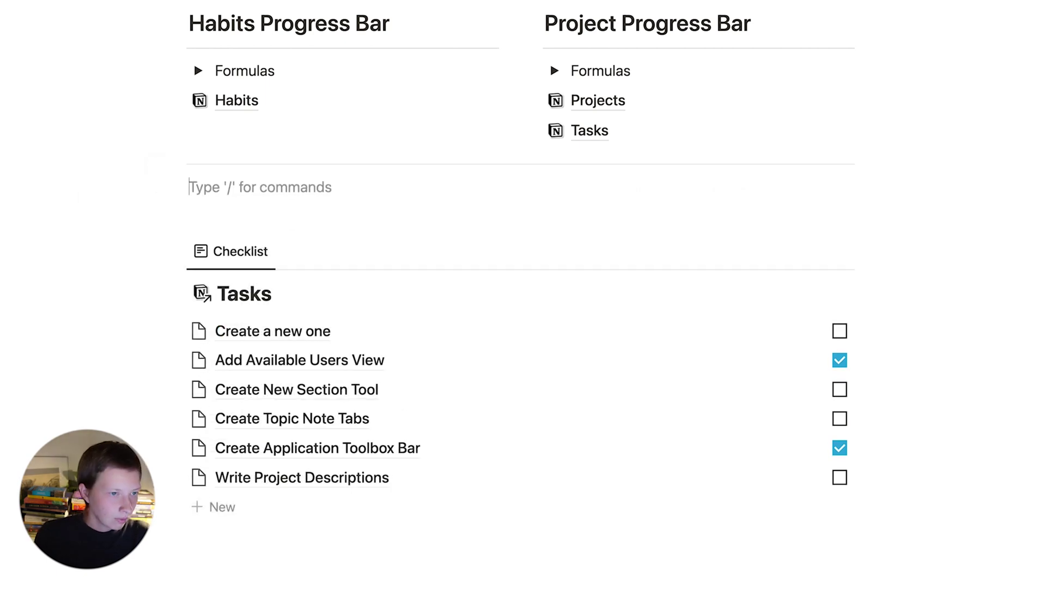
click(532, 101)
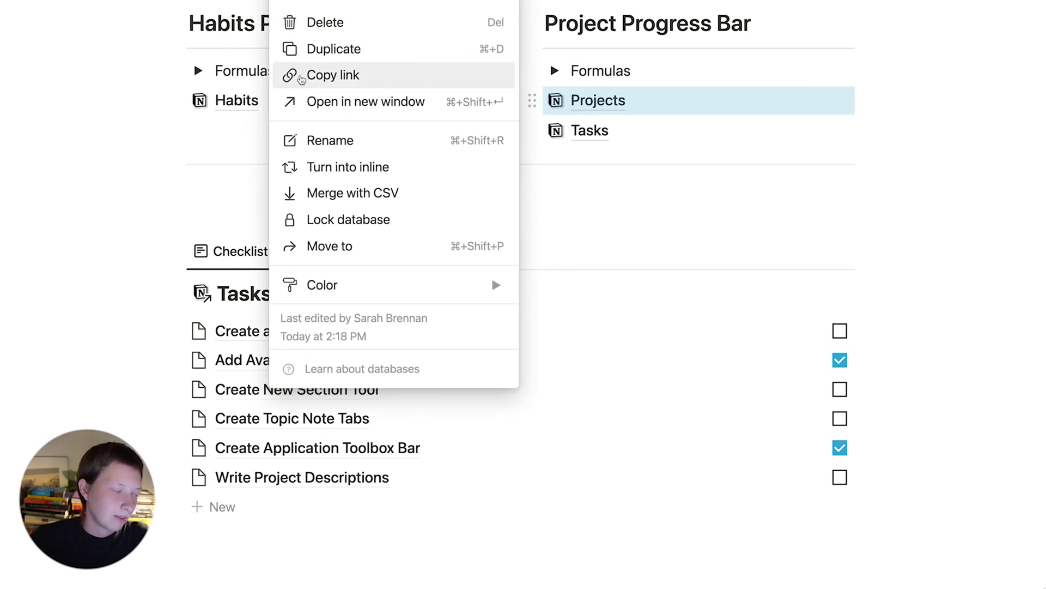
click(301, 80)
key(super+v)
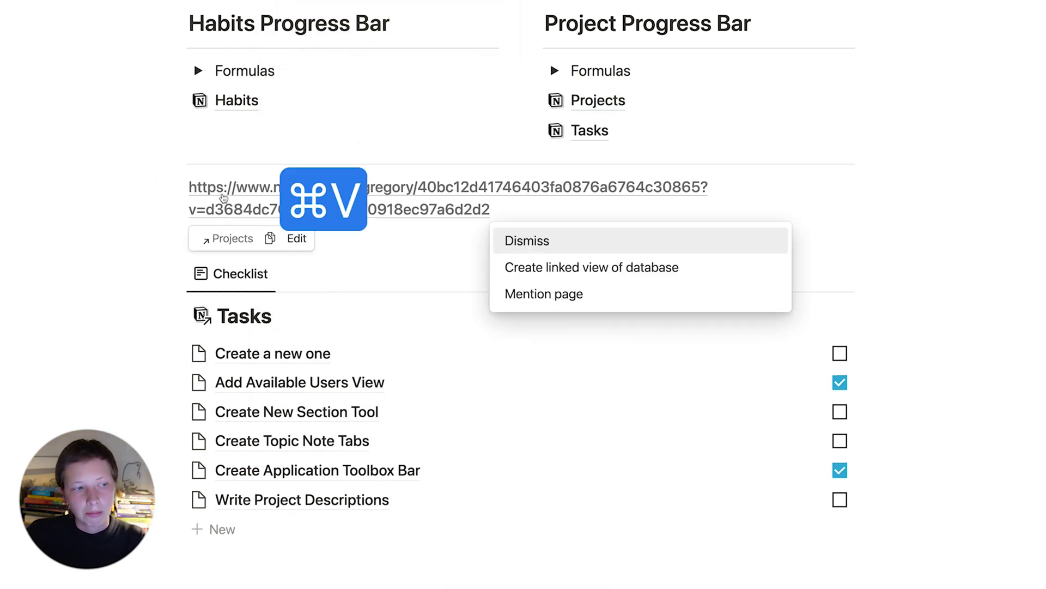
click(591, 267)
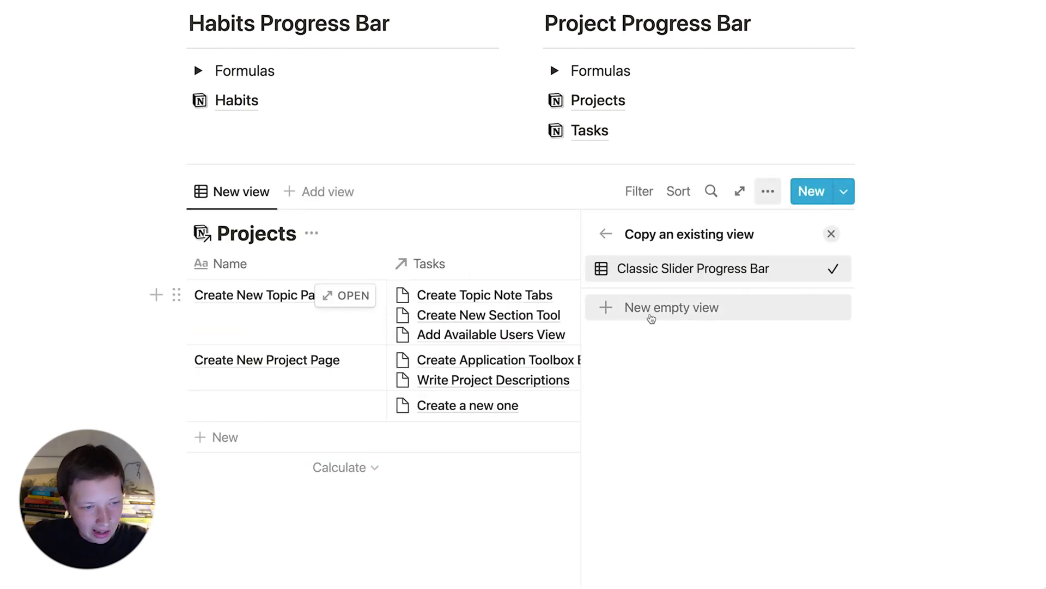
Step: Make the new Projects view a Gallery with card preview None and small cards
click(713, 316)
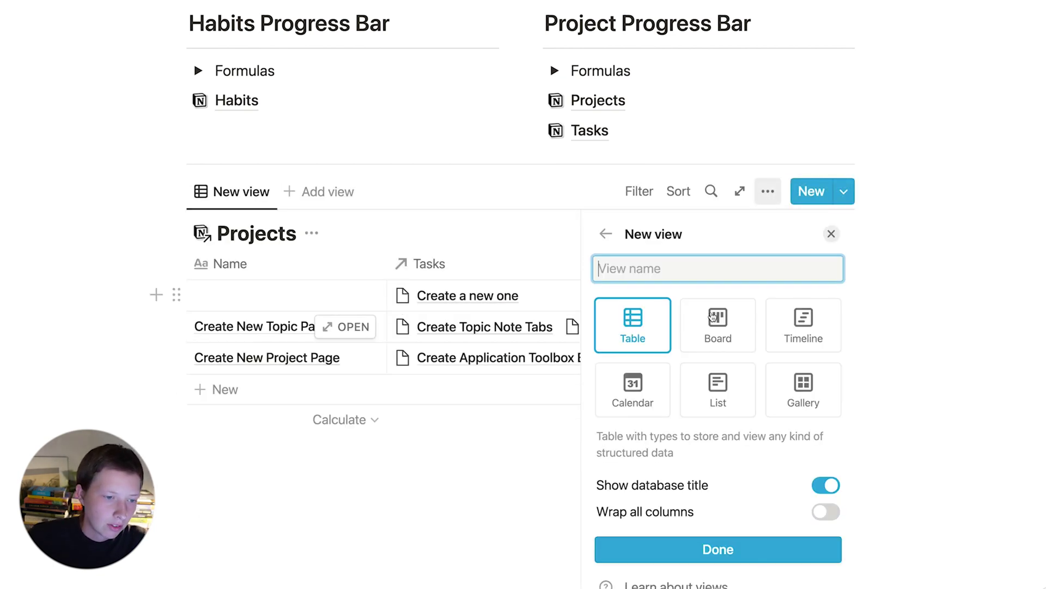
click(803, 396)
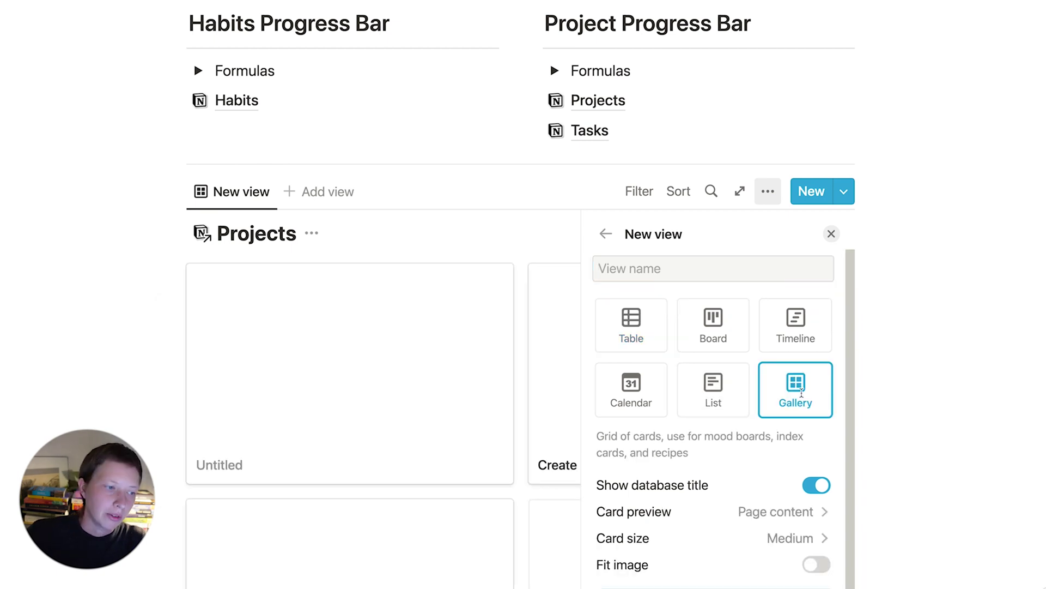
click(733, 515)
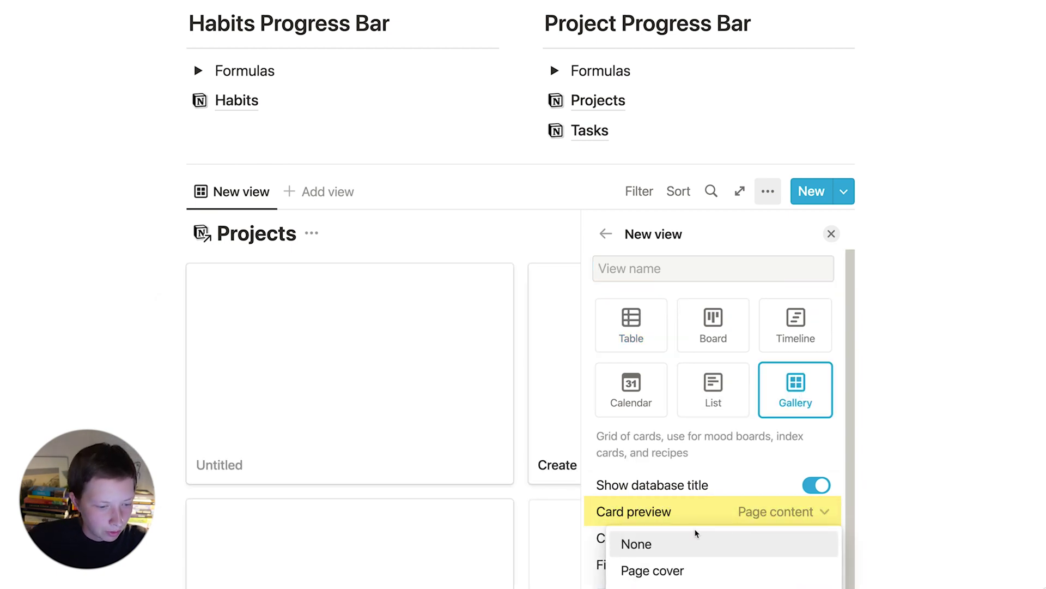
click(674, 543)
click(672, 542)
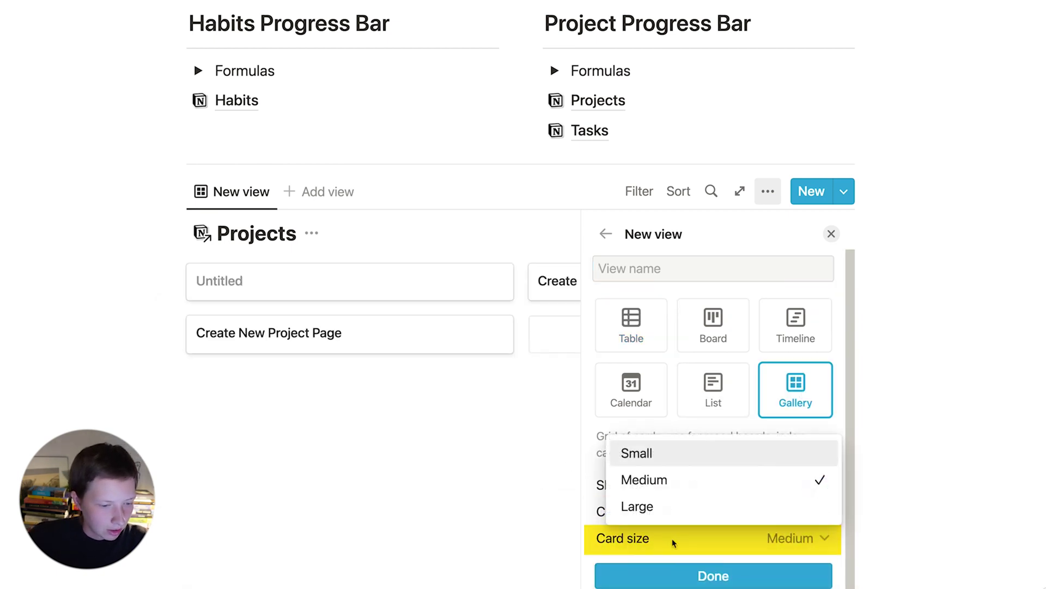
click(653, 451)
scroll(657, 447, down, 1)
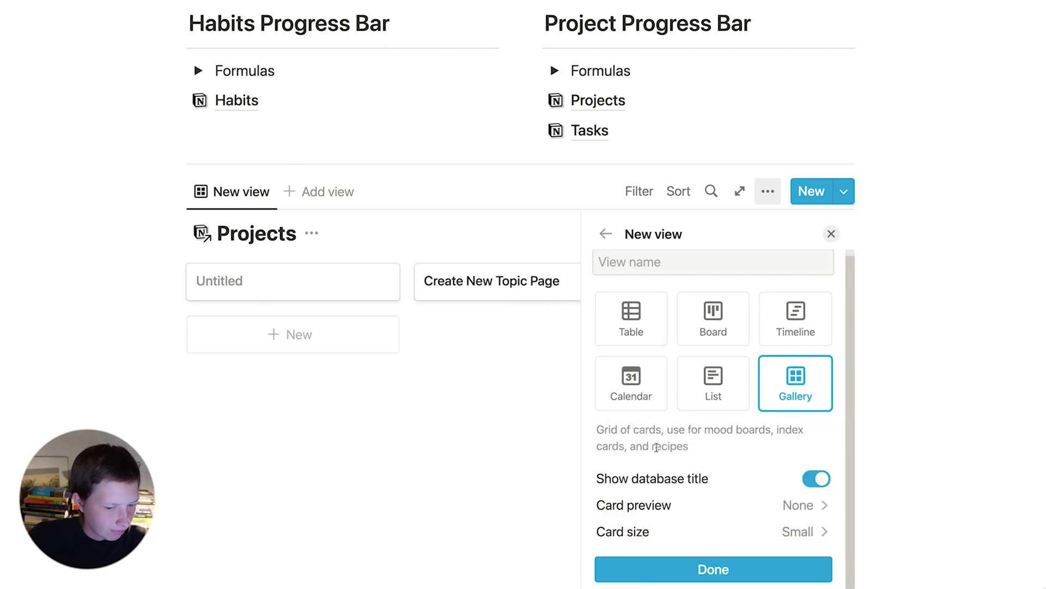
click(672, 577)
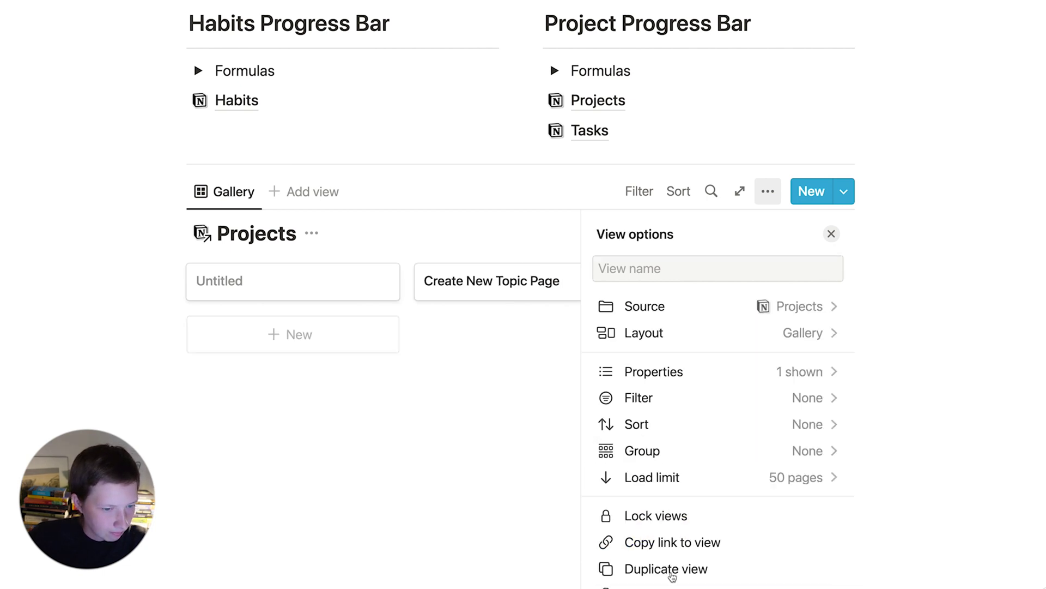
Step: Show the Progress property on the Projects gallery cards
click(709, 378)
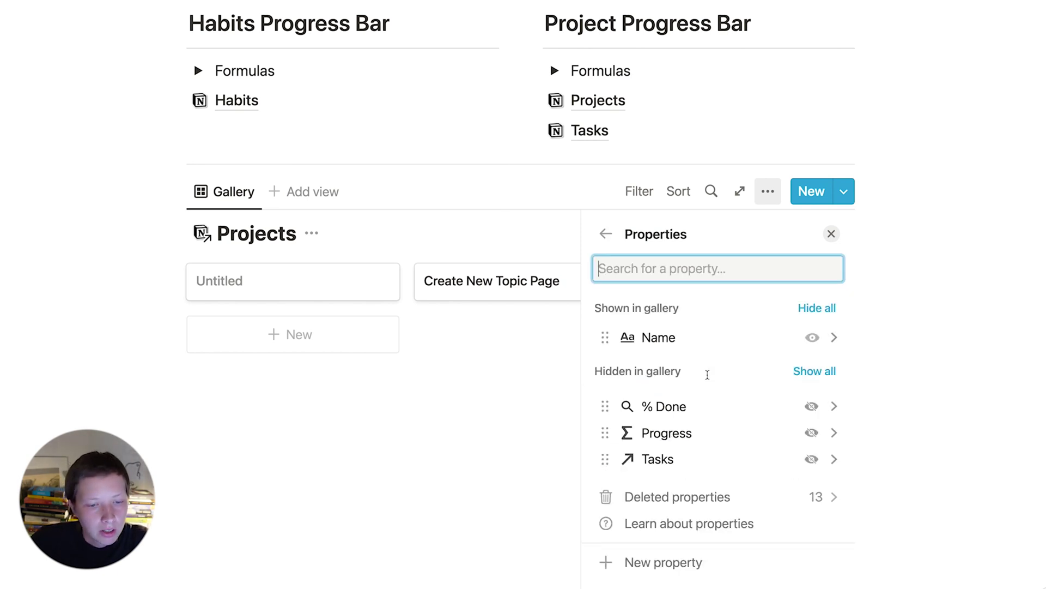
click(812, 432)
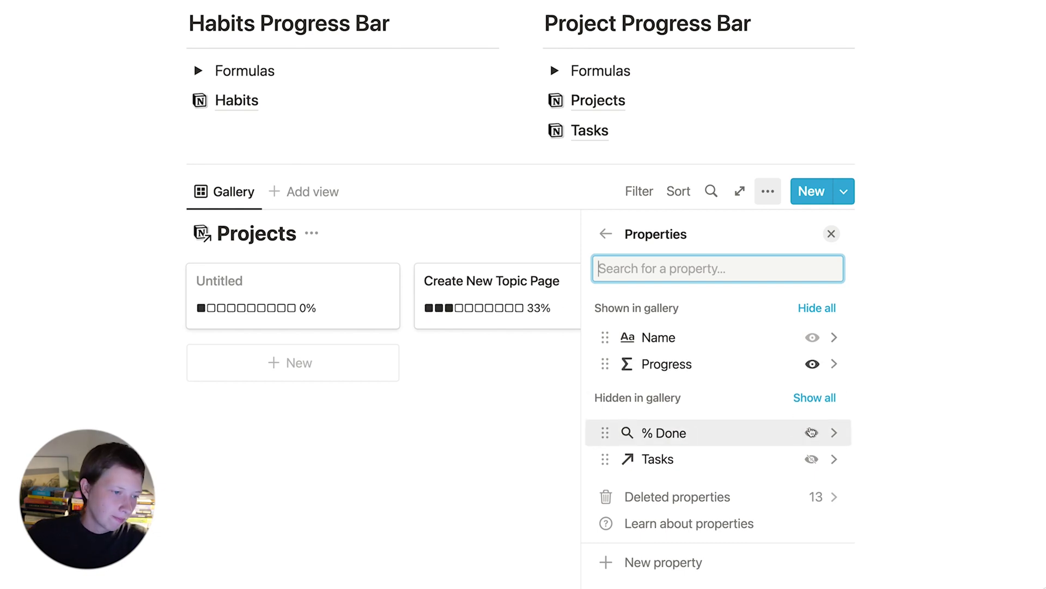
key(Escape)
Step: Delete the empty Untitled project card and the 'Create a new one' task
drag(139, 300, 274, 304)
key(BackSpace)
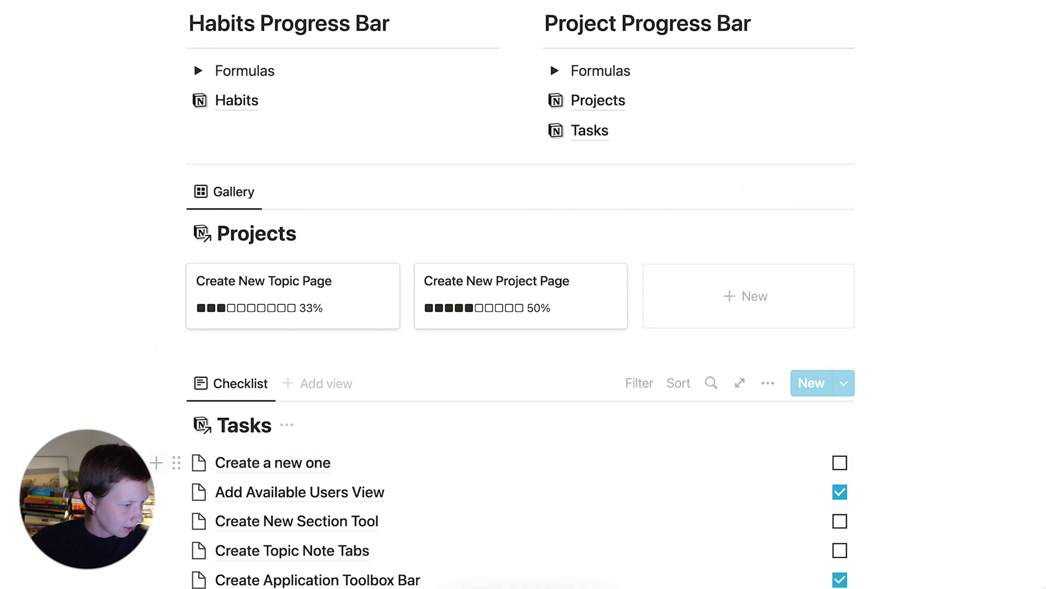
key(BackSpace)
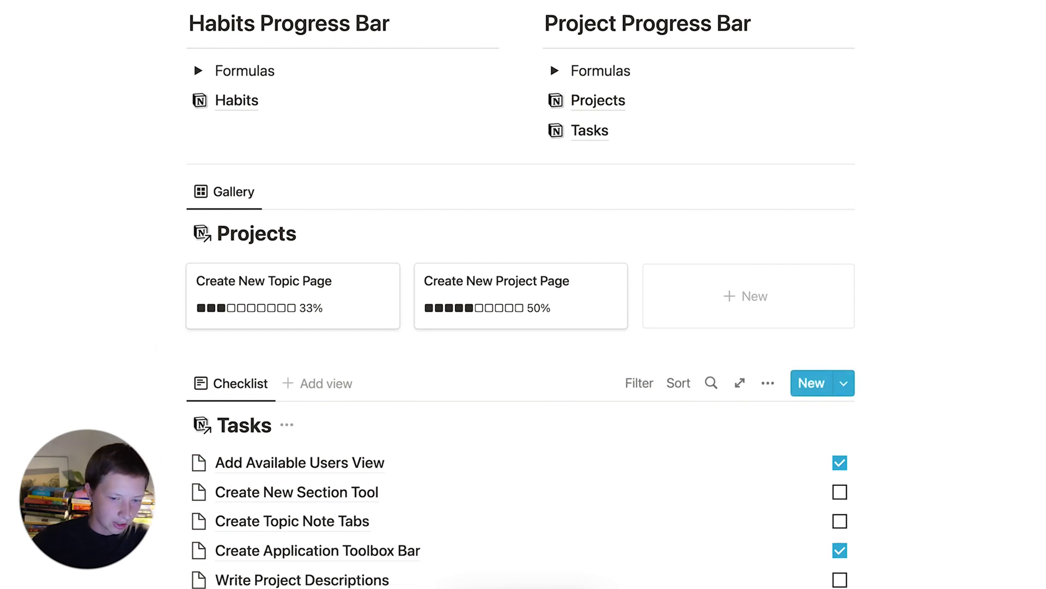
scroll(836, 285, down, 3)
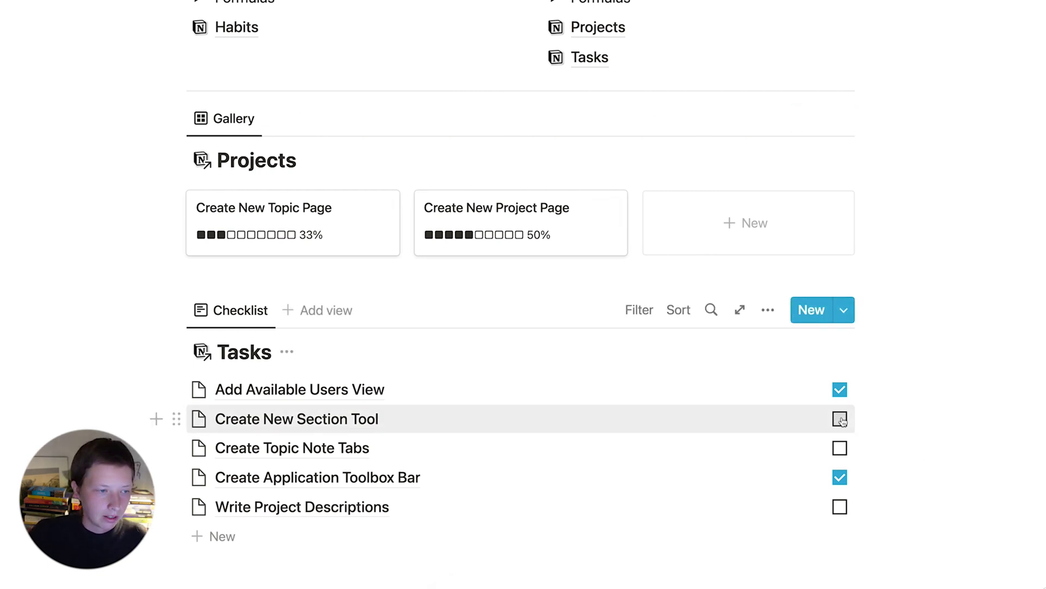
Step: Tick Create New Section Tool and Create Topic Note Tabs as Done, then undo both
click(840, 419)
click(839, 448)
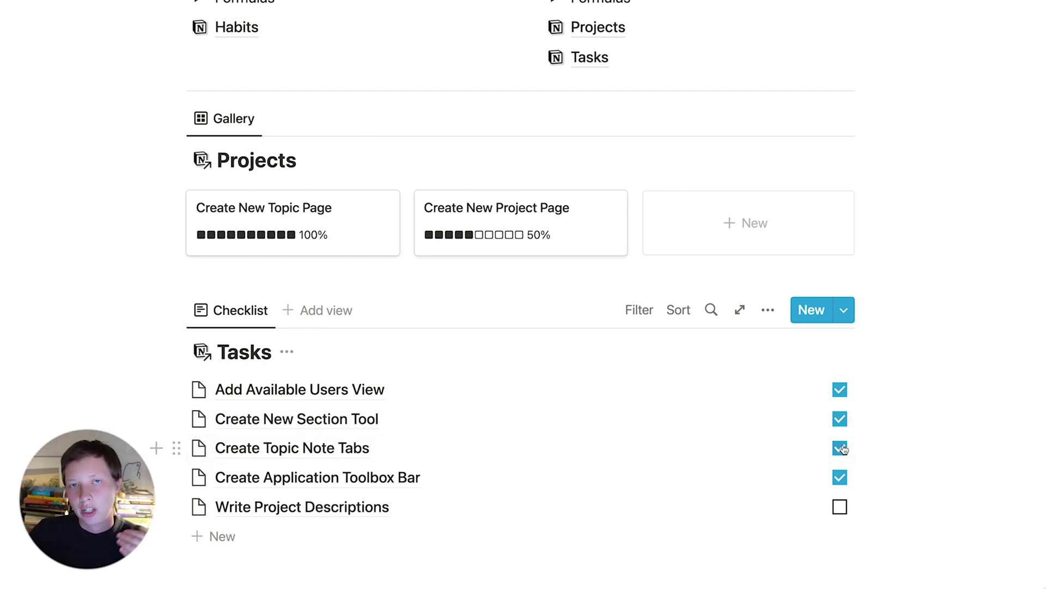
key(super+z)
key(super+z)
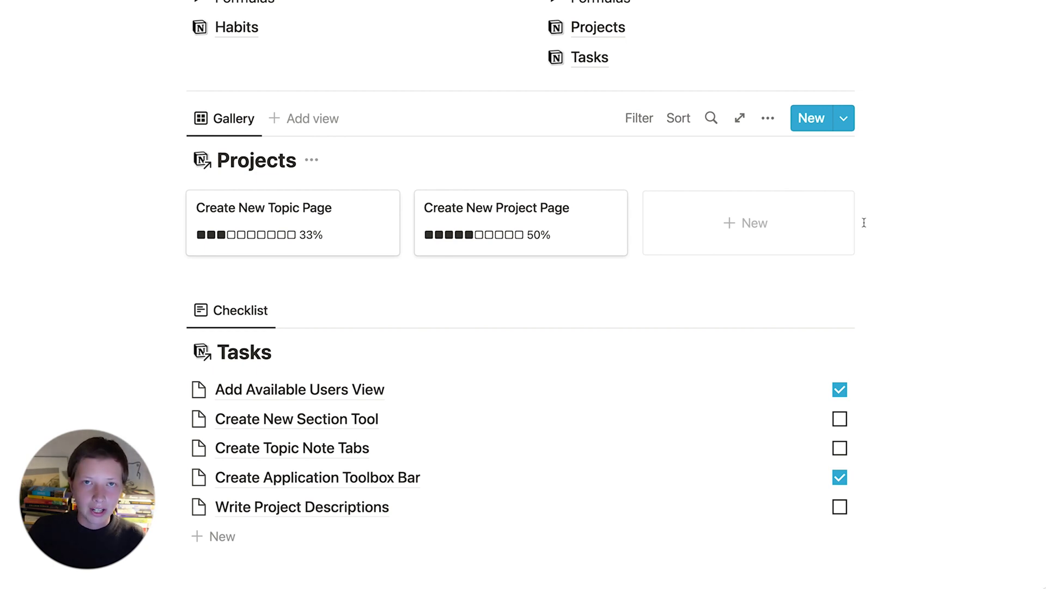
Step: Go to the Projects database page
scroll(864, 222, up, 1)
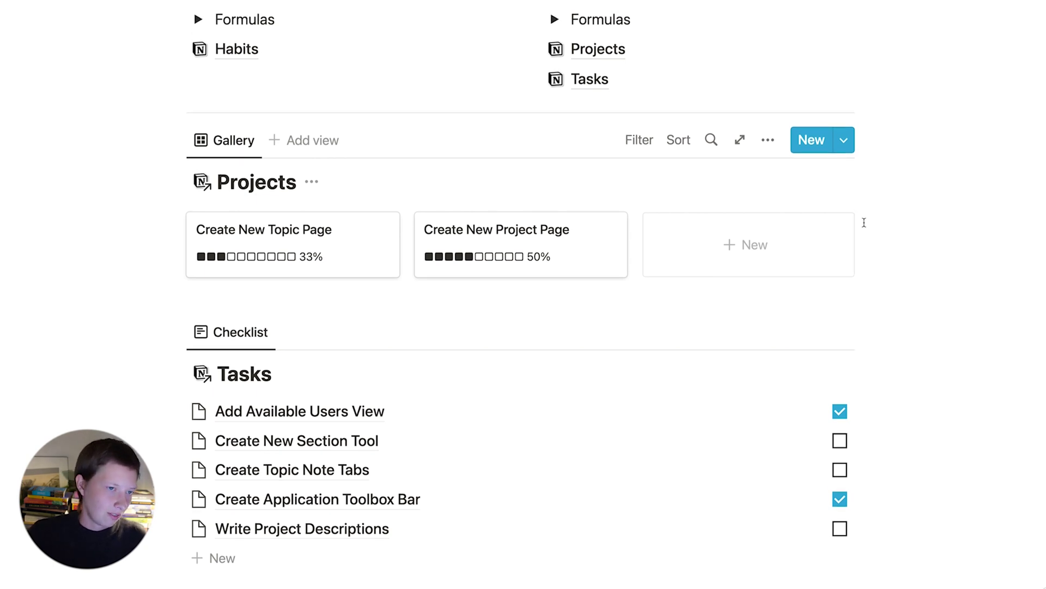
scroll(964, 189, up, 1)
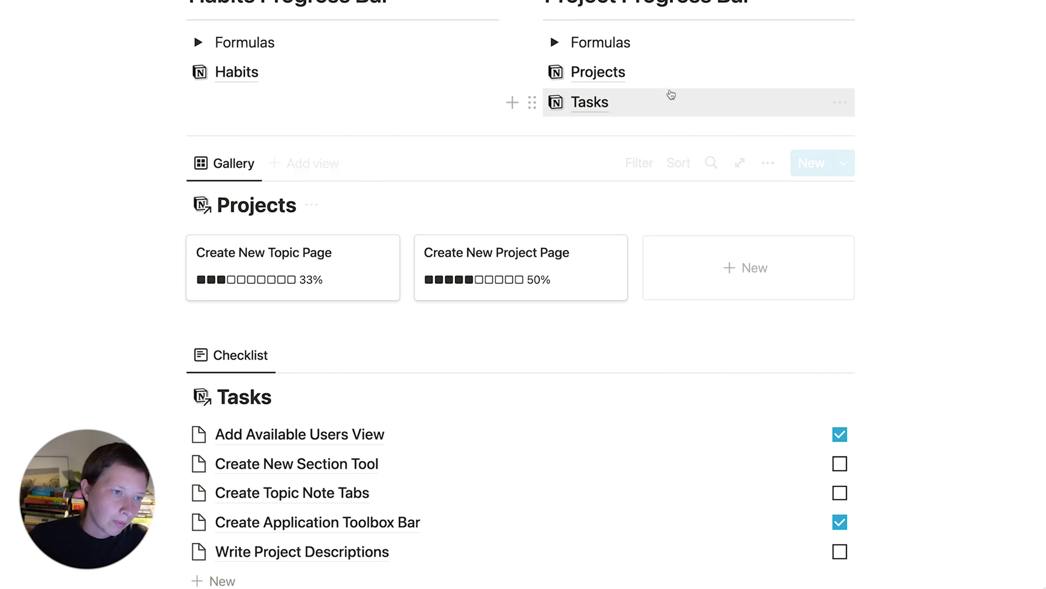
click(607, 77)
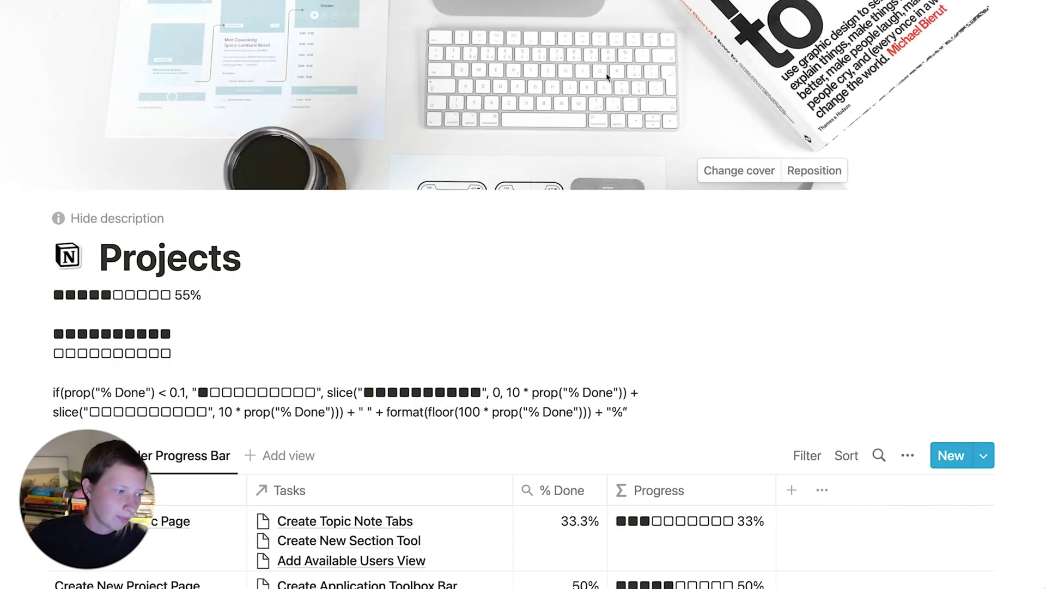
Step: Scroll down through the Projects database page to review its progress values
scroll(606, 73, down, 5)
scroll(606, 73, down, 2)
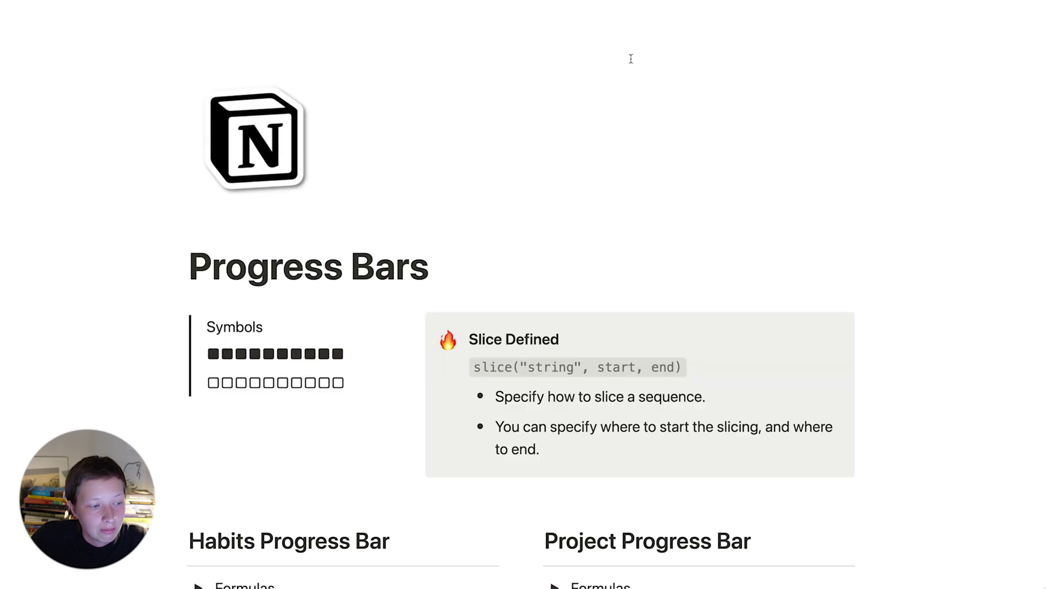
scroll(631, 56, down, 10)
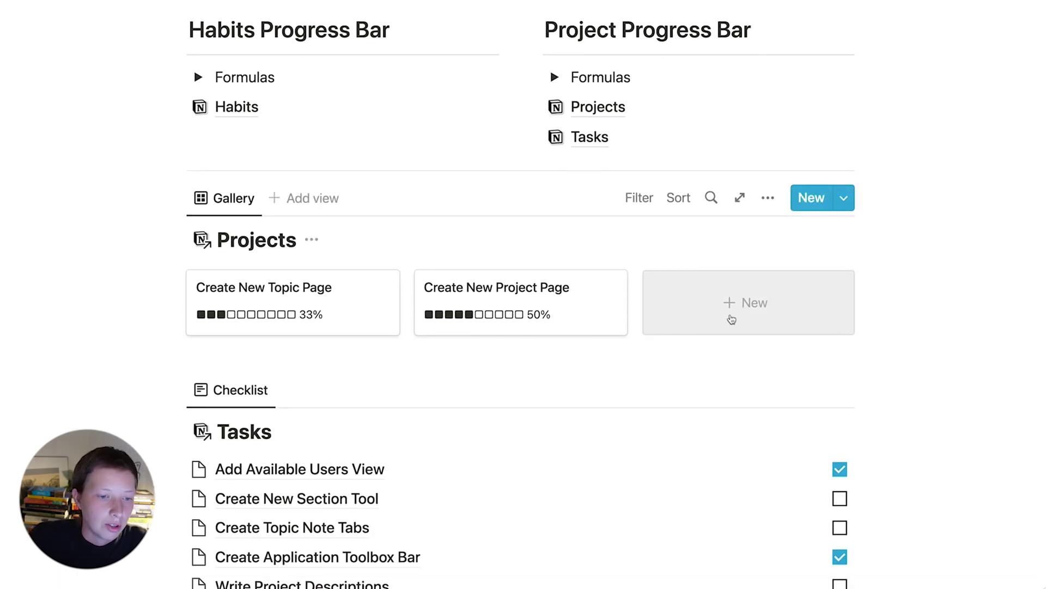
Step: Add a gallery project titled 'New project' and close its page
click(731, 319)
text(New project)
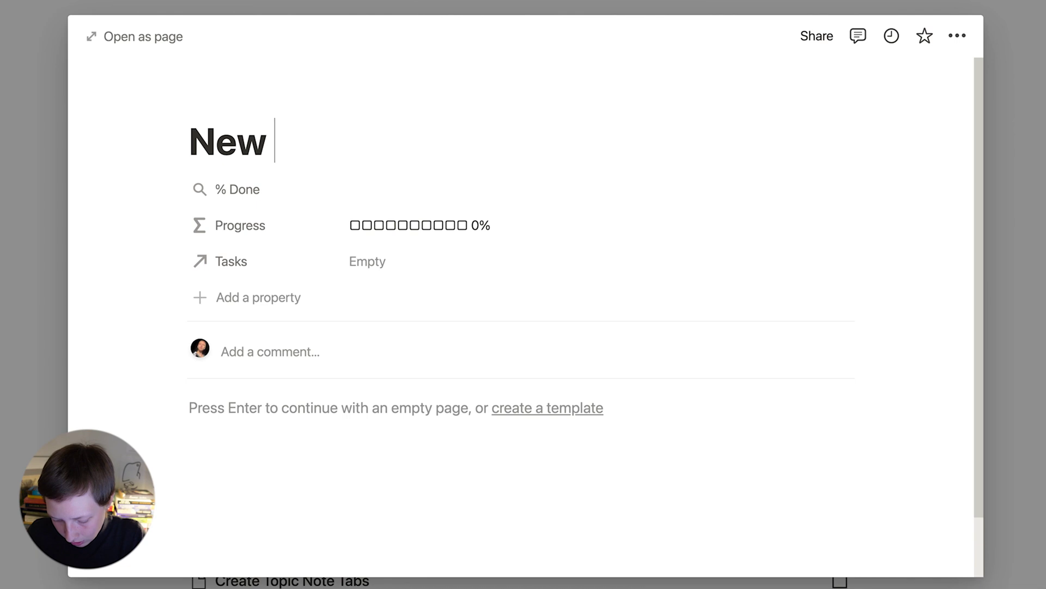
click(33, 178)
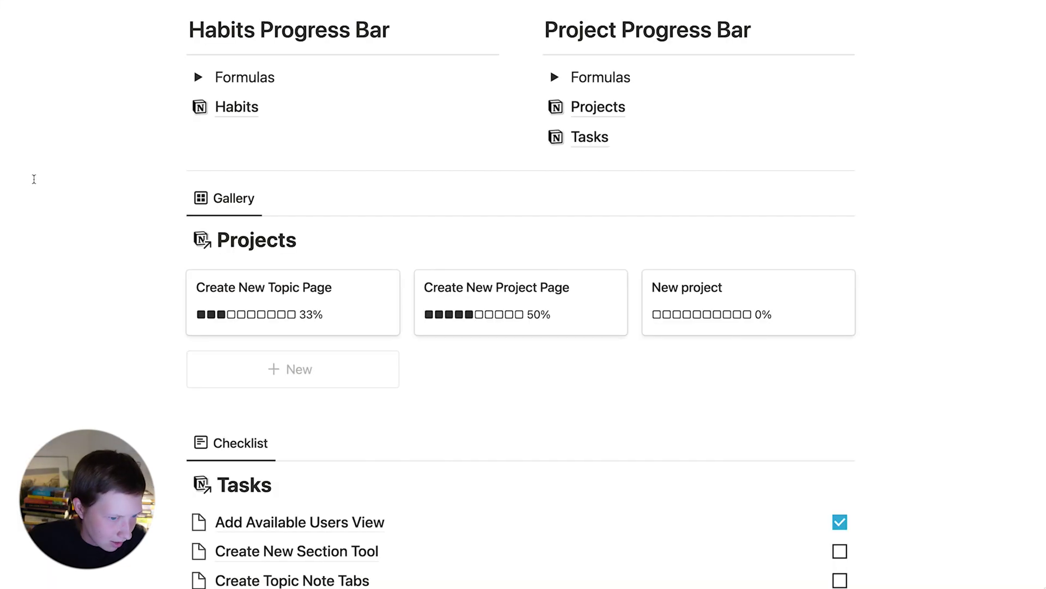
Step: Open the Projects database page and scroll down to its table
click(587, 106)
scroll(587, 103, down, 2)
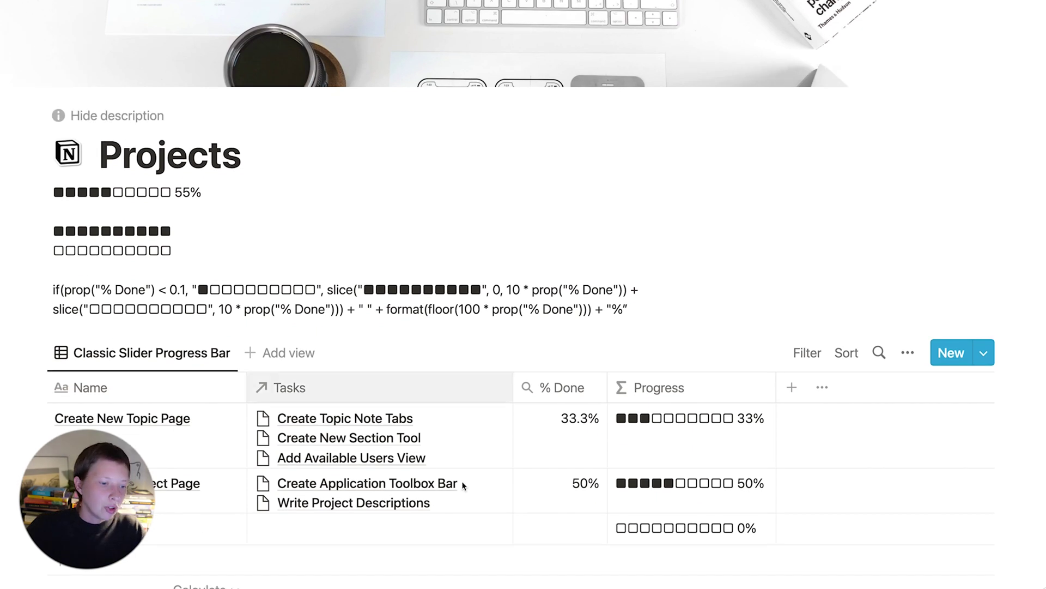
scroll(465, 484, down, 3)
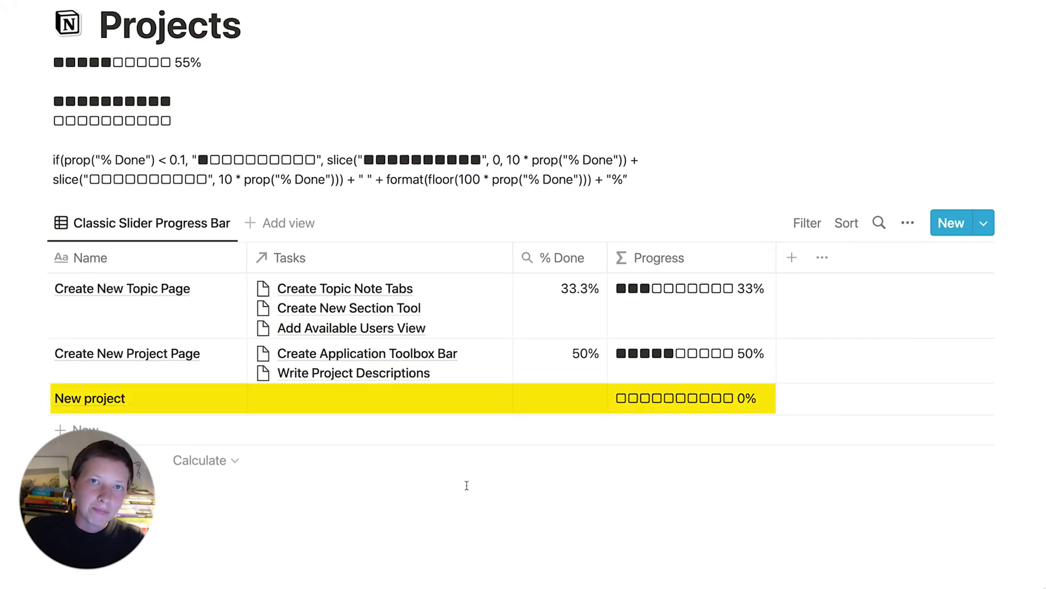